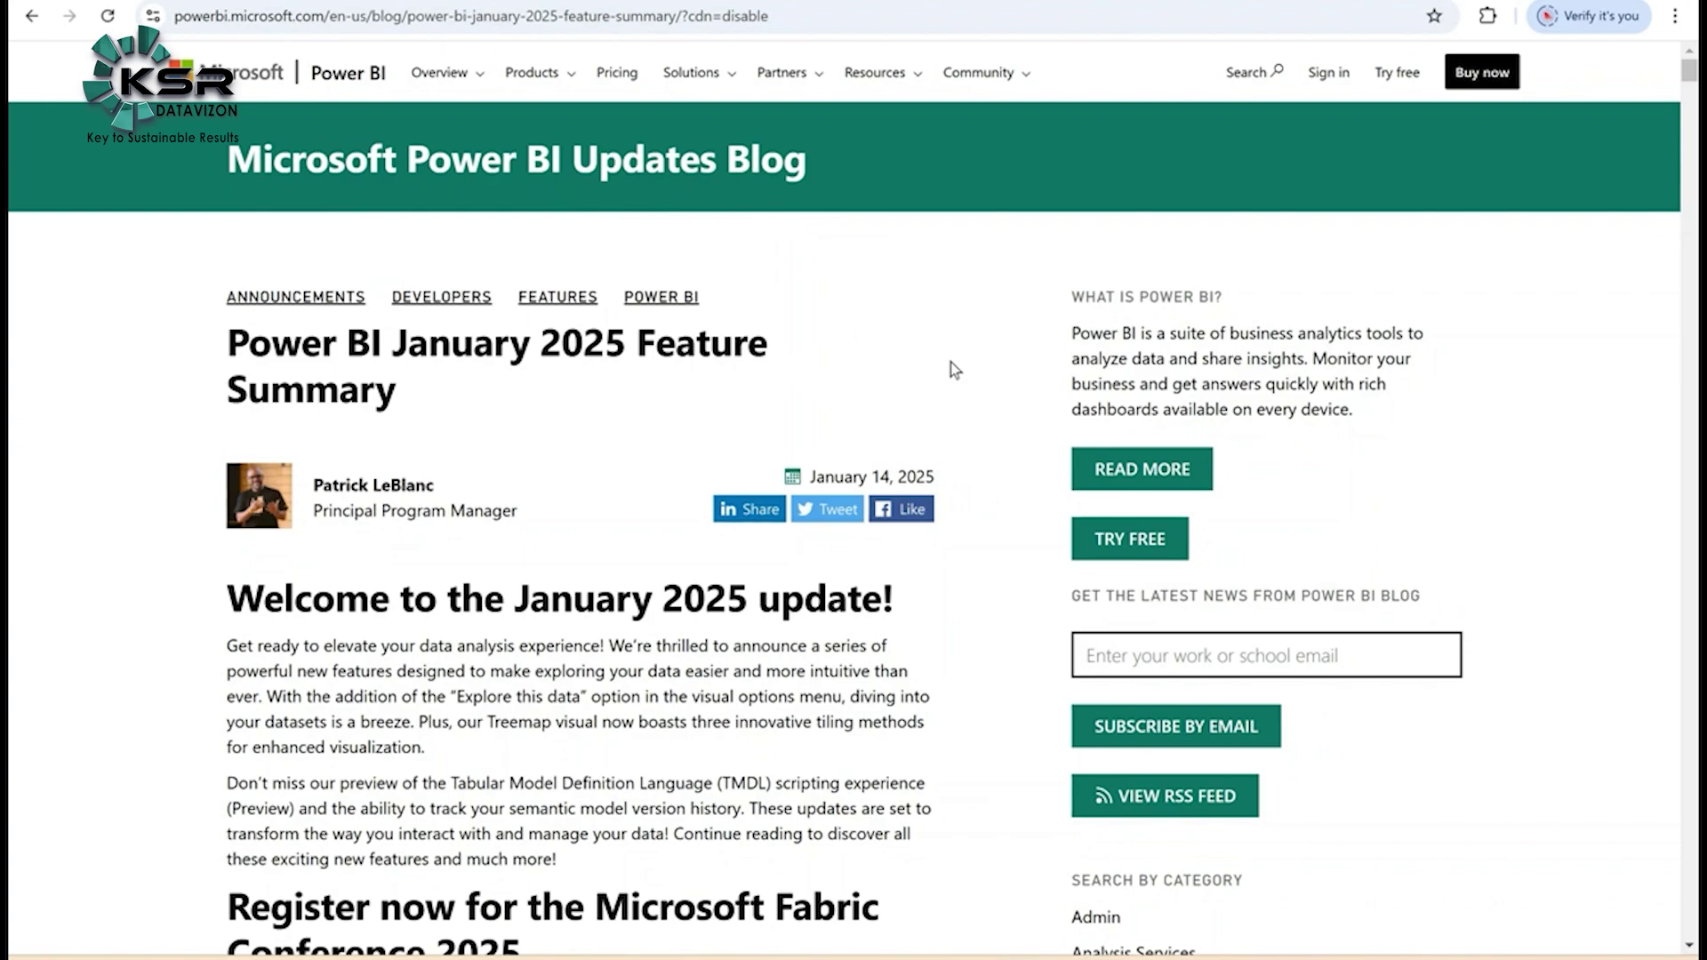
# - Scroll the January 2025 feature summary to Desktop version 2.139.1576.0 and briefly highlight it
pyautogui.scroll(-3, 951, 370)
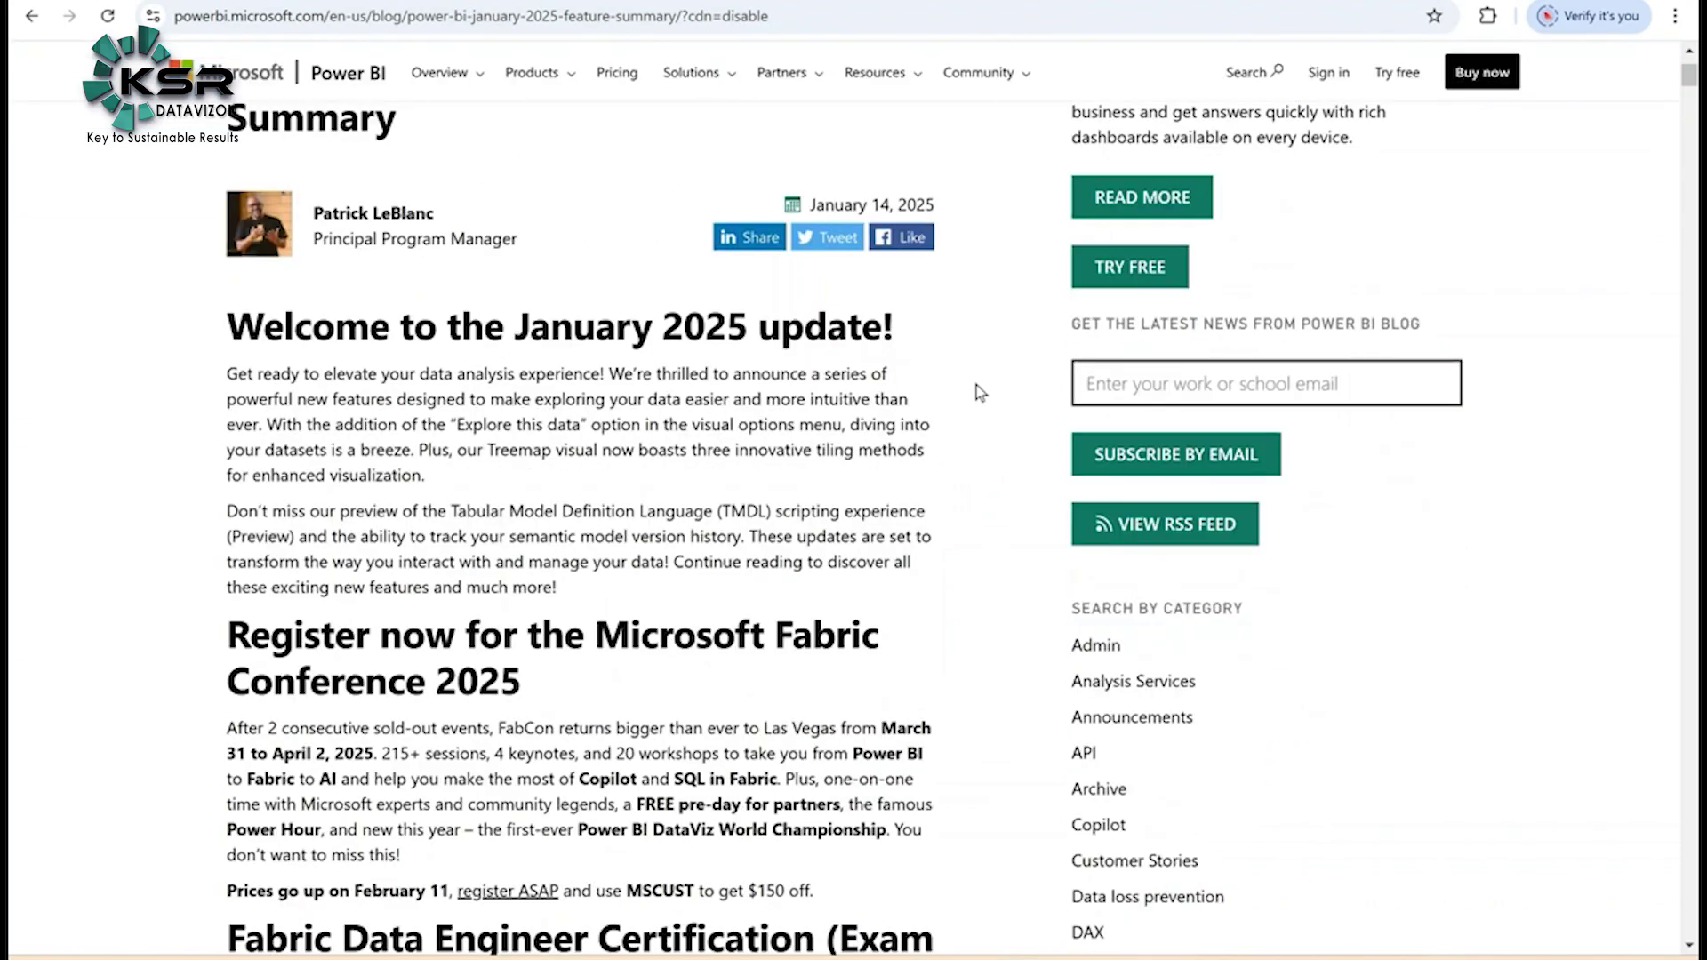
pyautogui.scroll(-4, 978, 391)
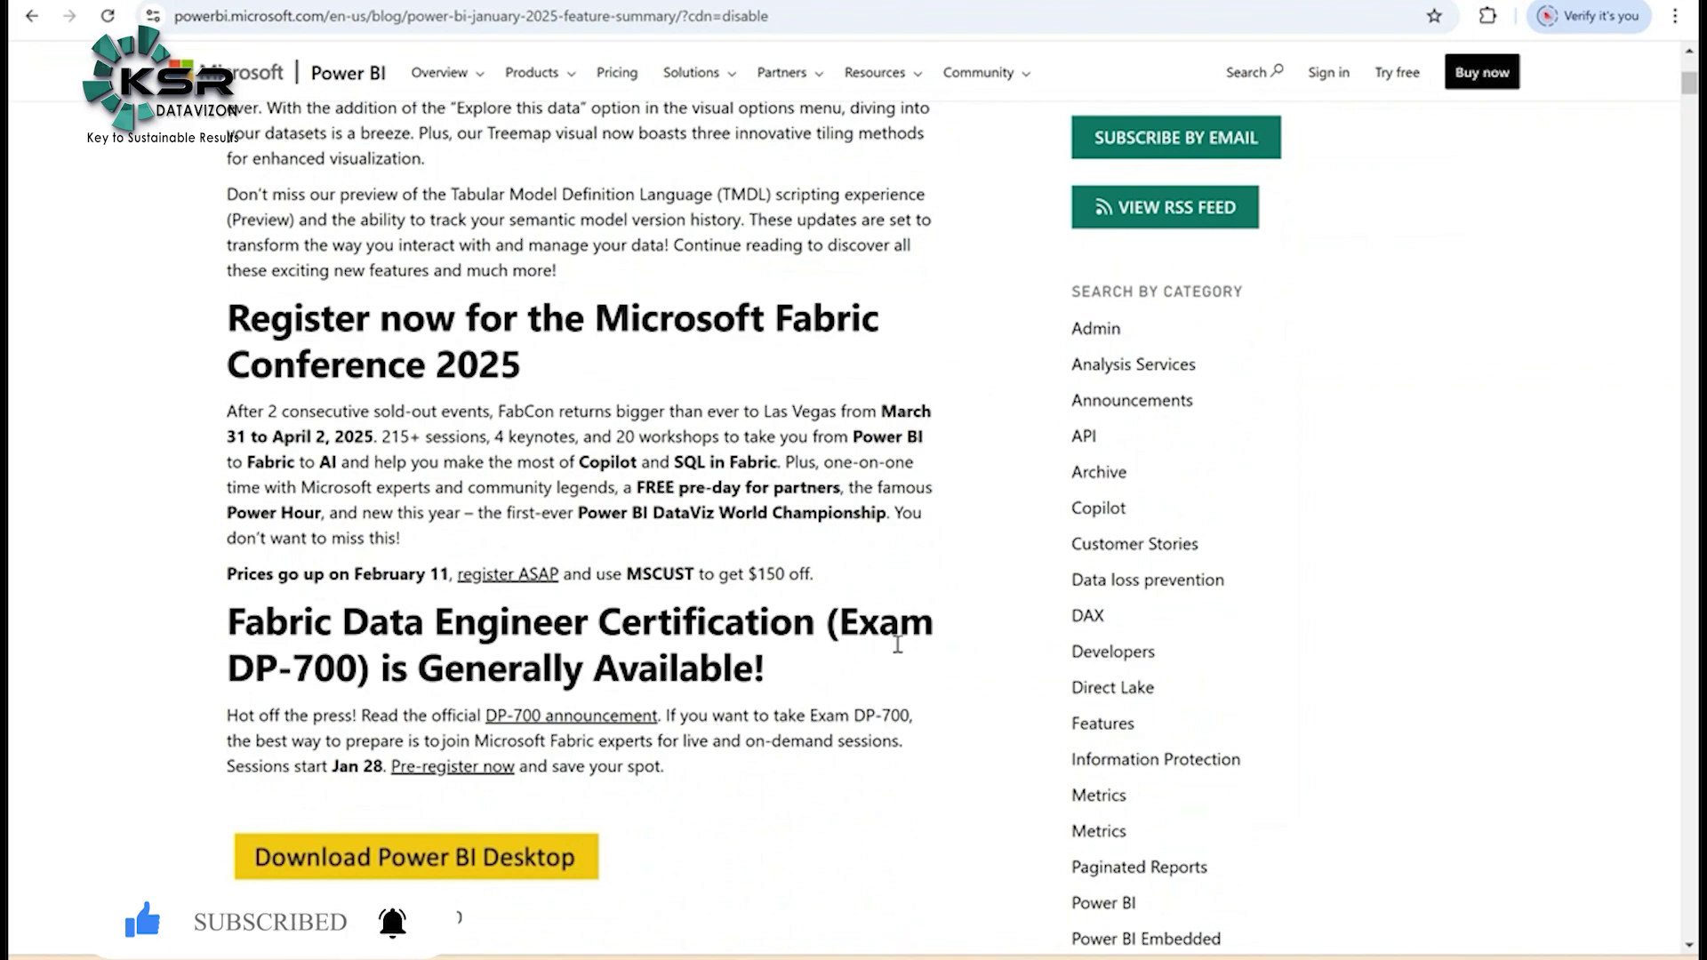
pyautogui.scroll(-1, 898, 644)
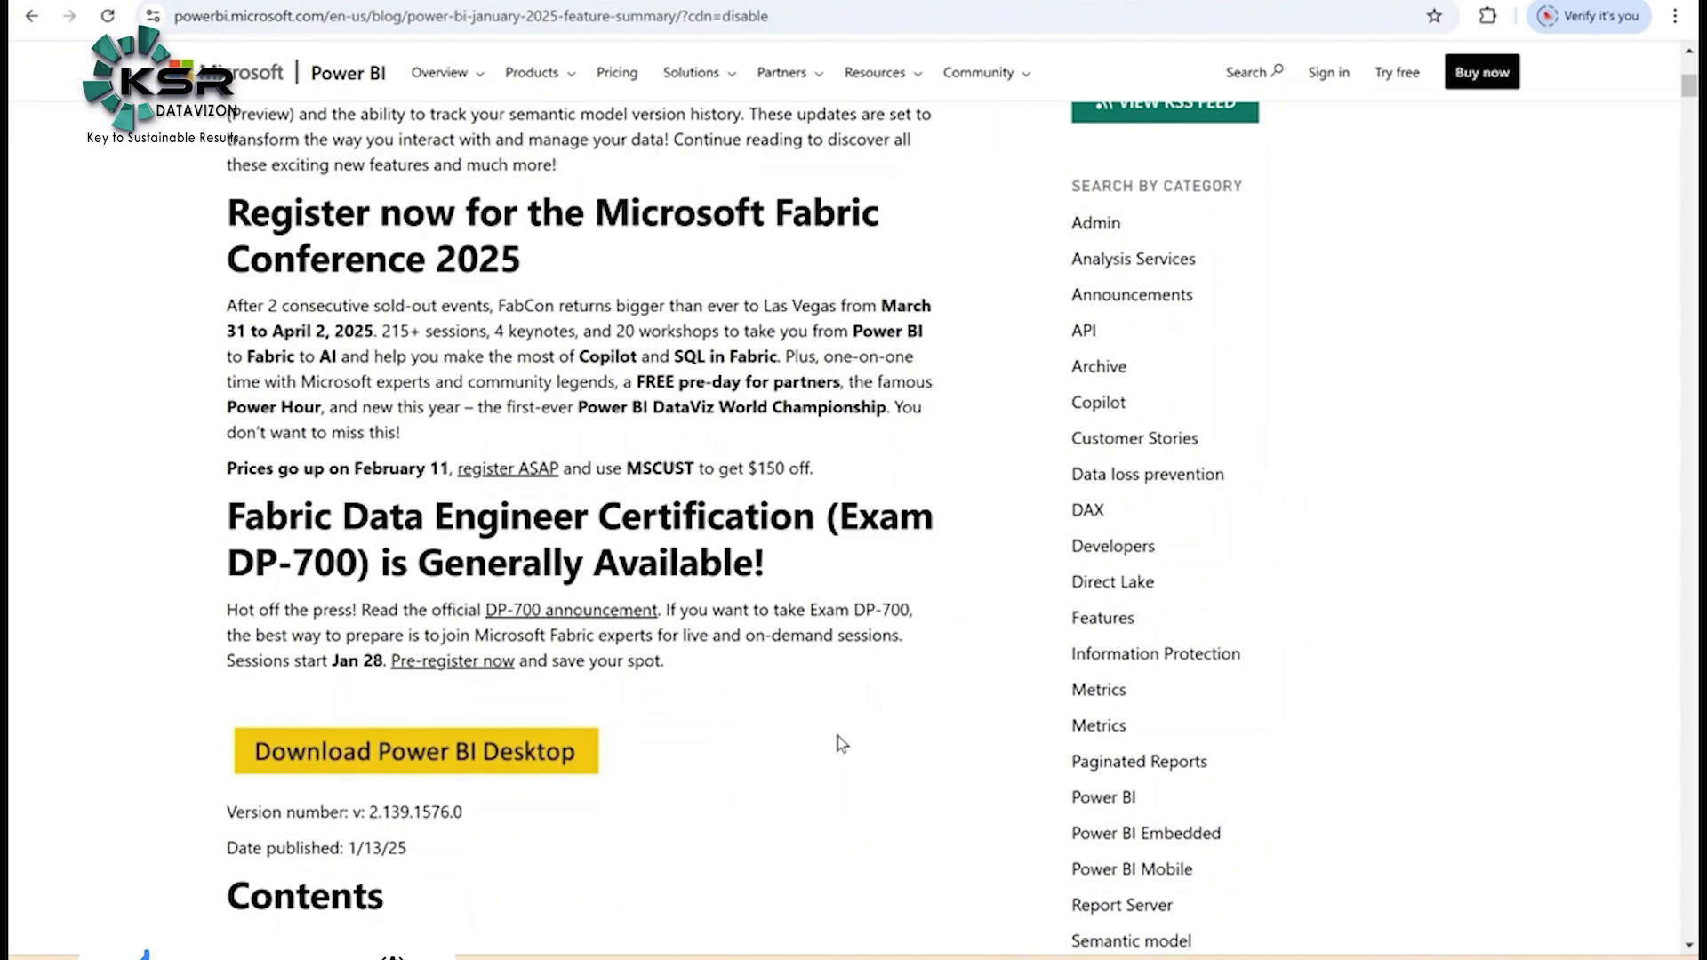
pyautogui.scroll(-2, 844, 690)
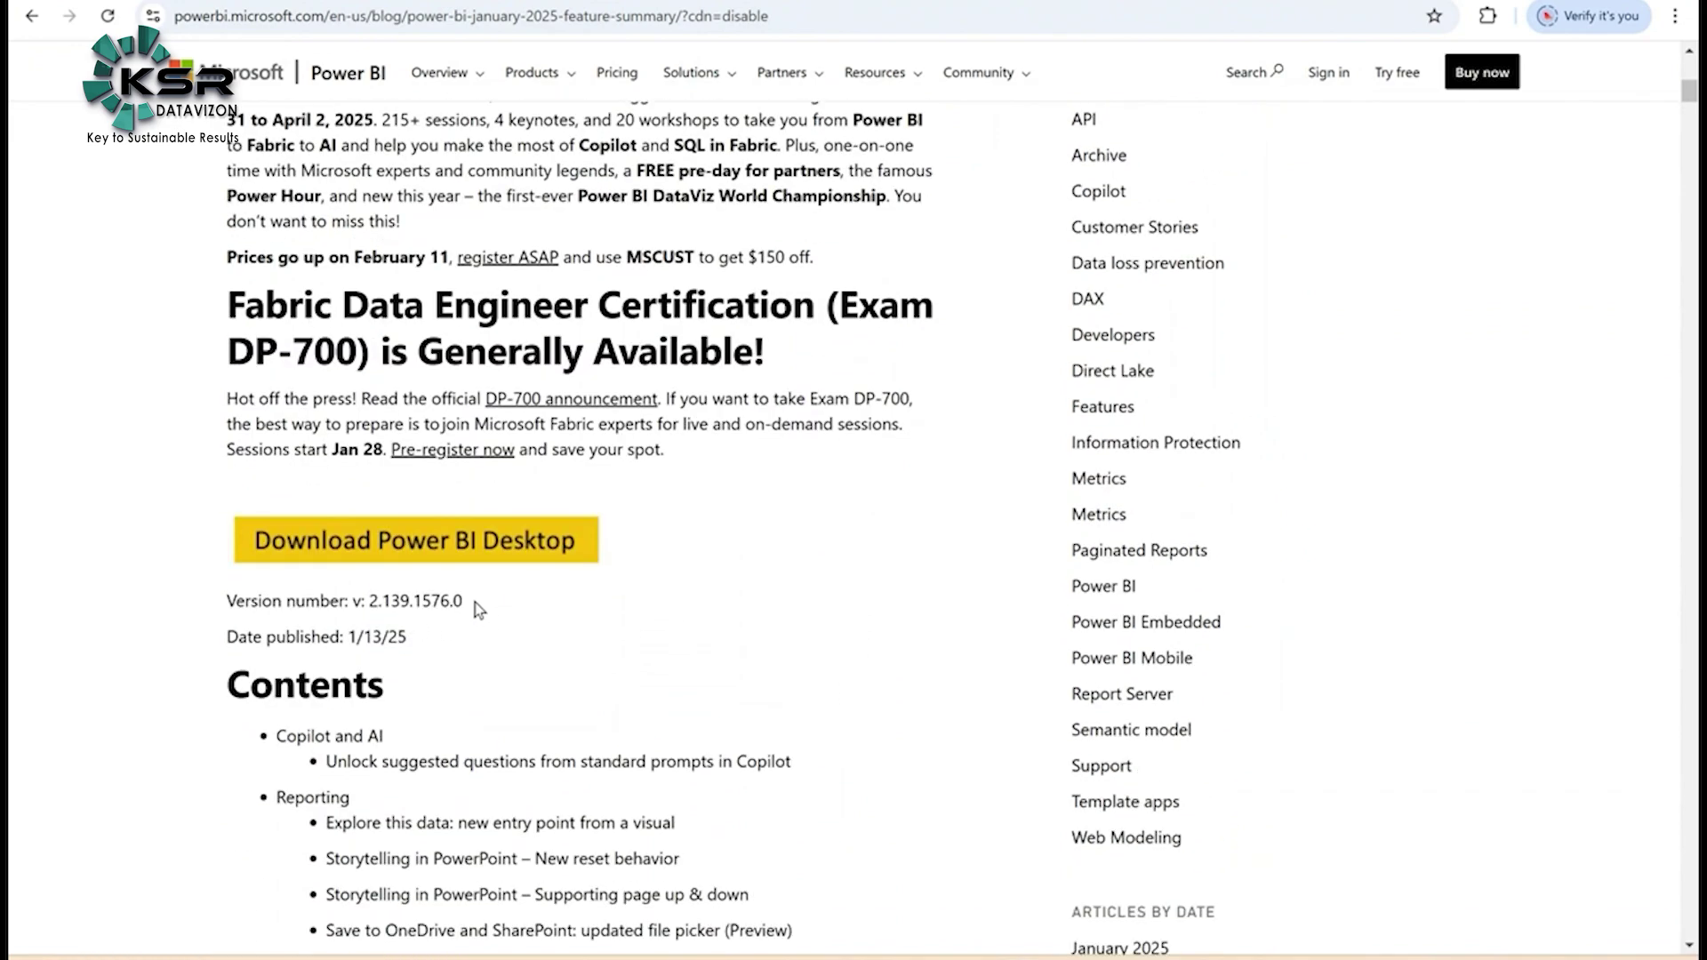
pyautogui.moveTo(366, 602); pyautogui.dragTo(463, 604)
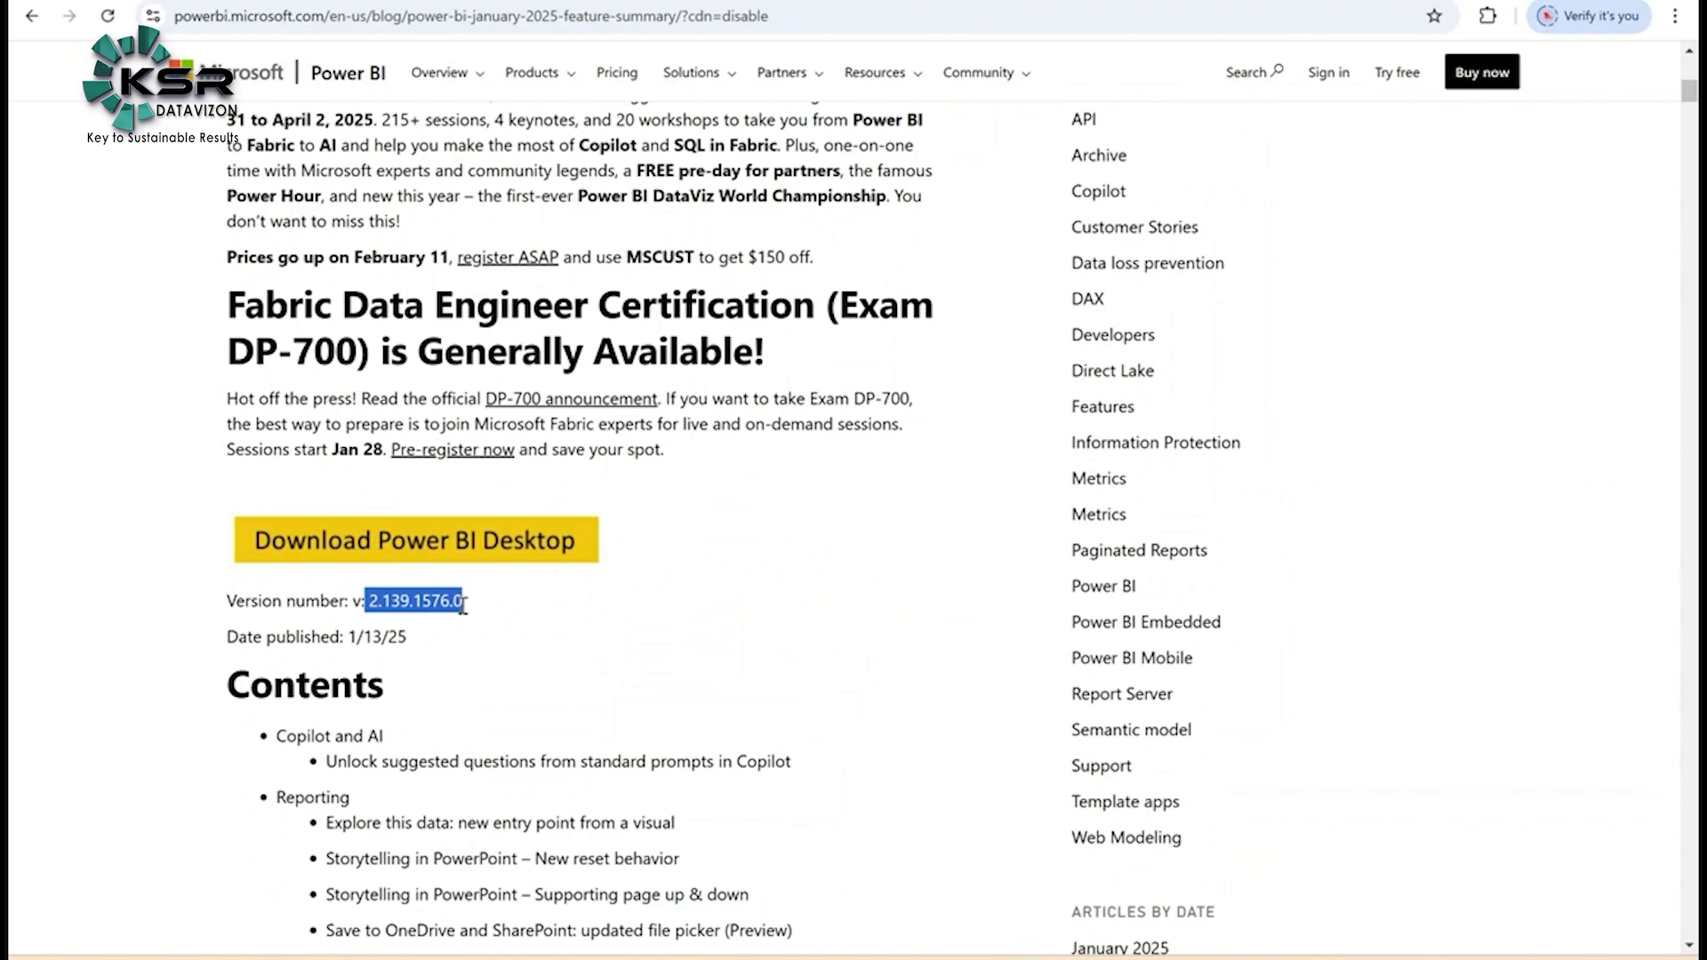
pyautogui.click(459, 603)
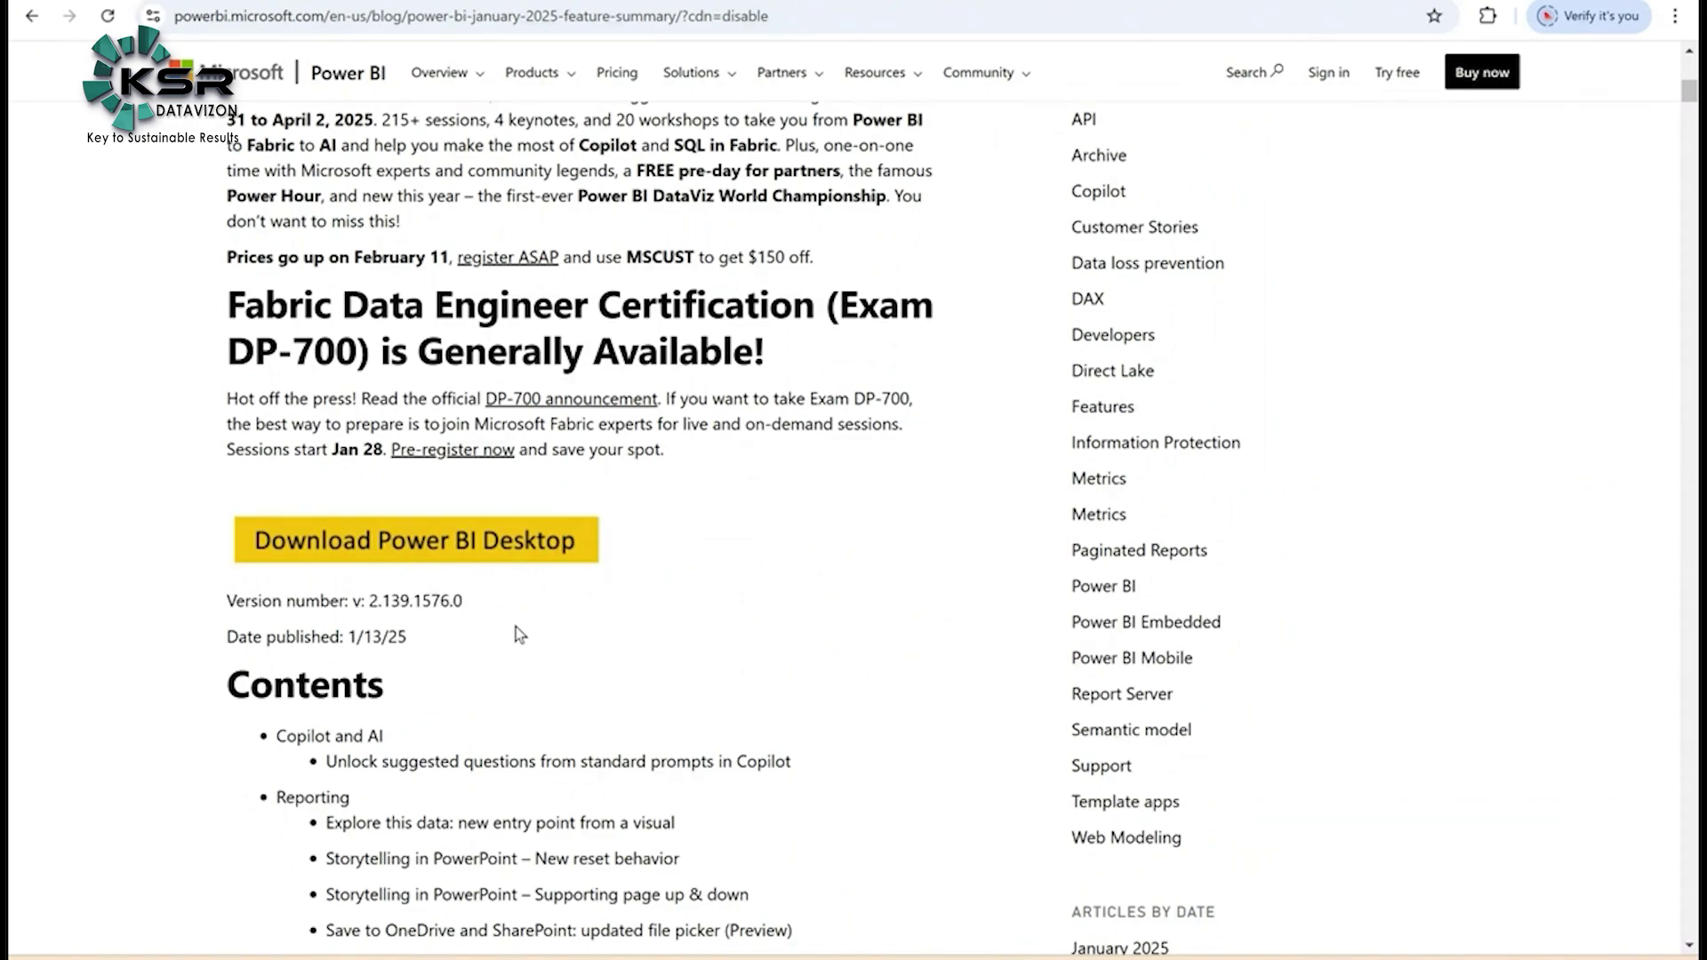
# - Scroll through the blog's contents list down to the Copilot and AI section
pyautogui.scroll(-1, 518, 627)
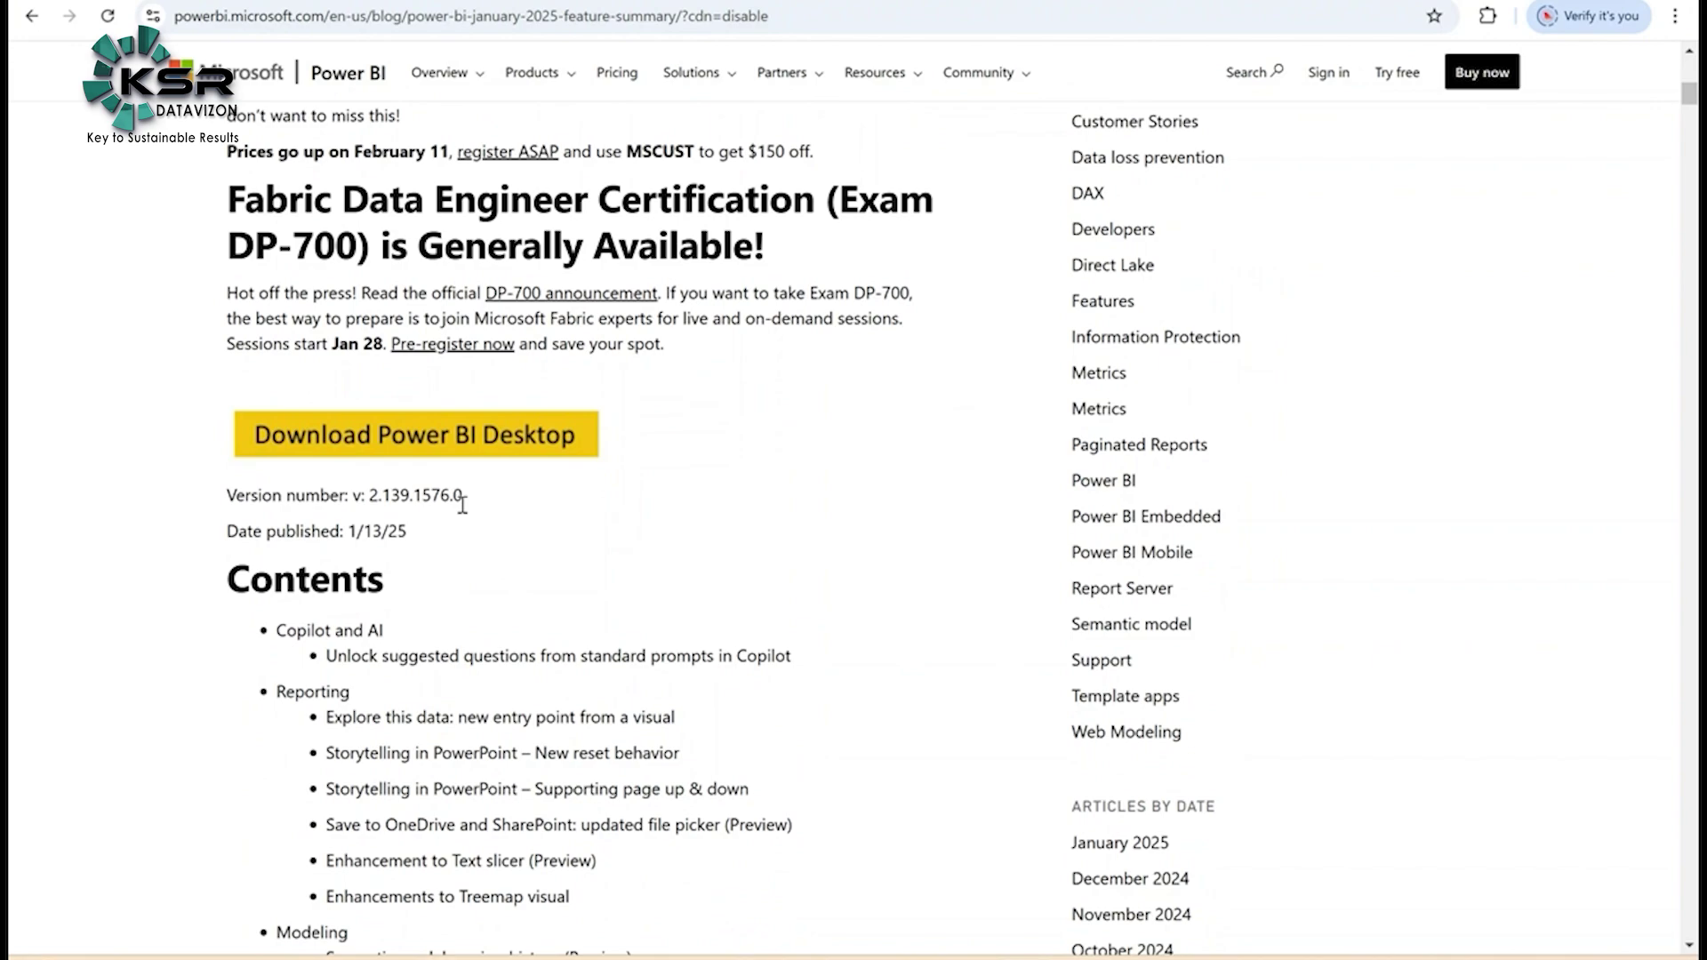
pyautogui.scroll(-1, 614, 542)
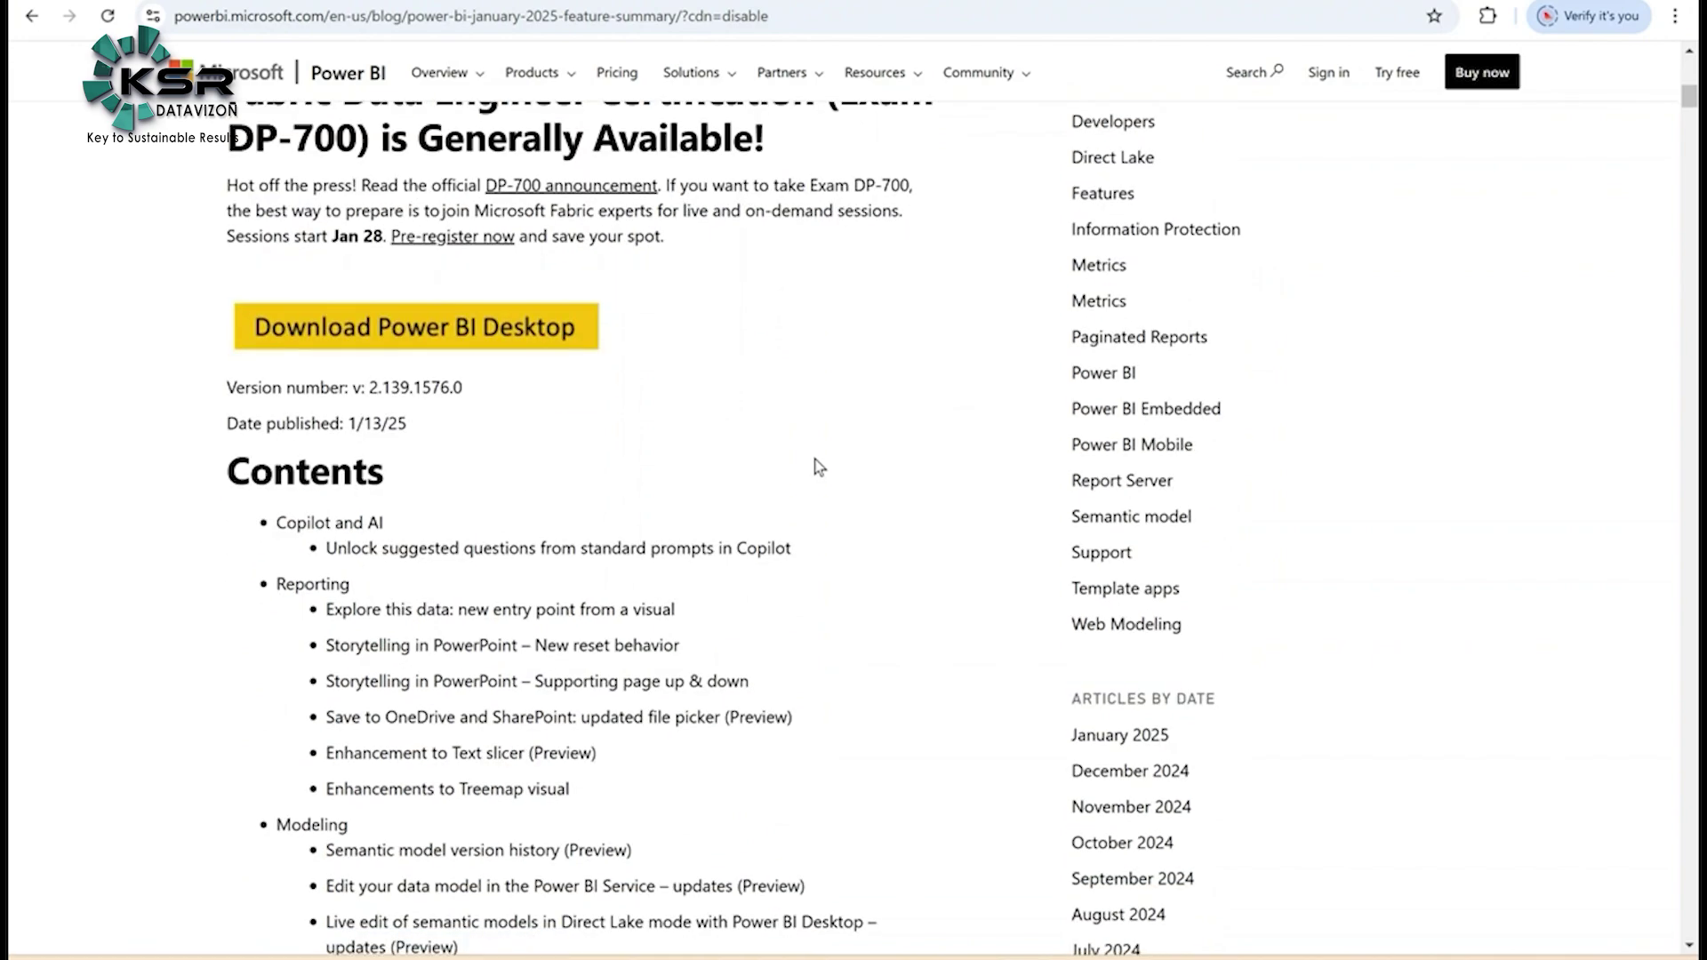
pyautogui.scroll(-2, 819, 467)
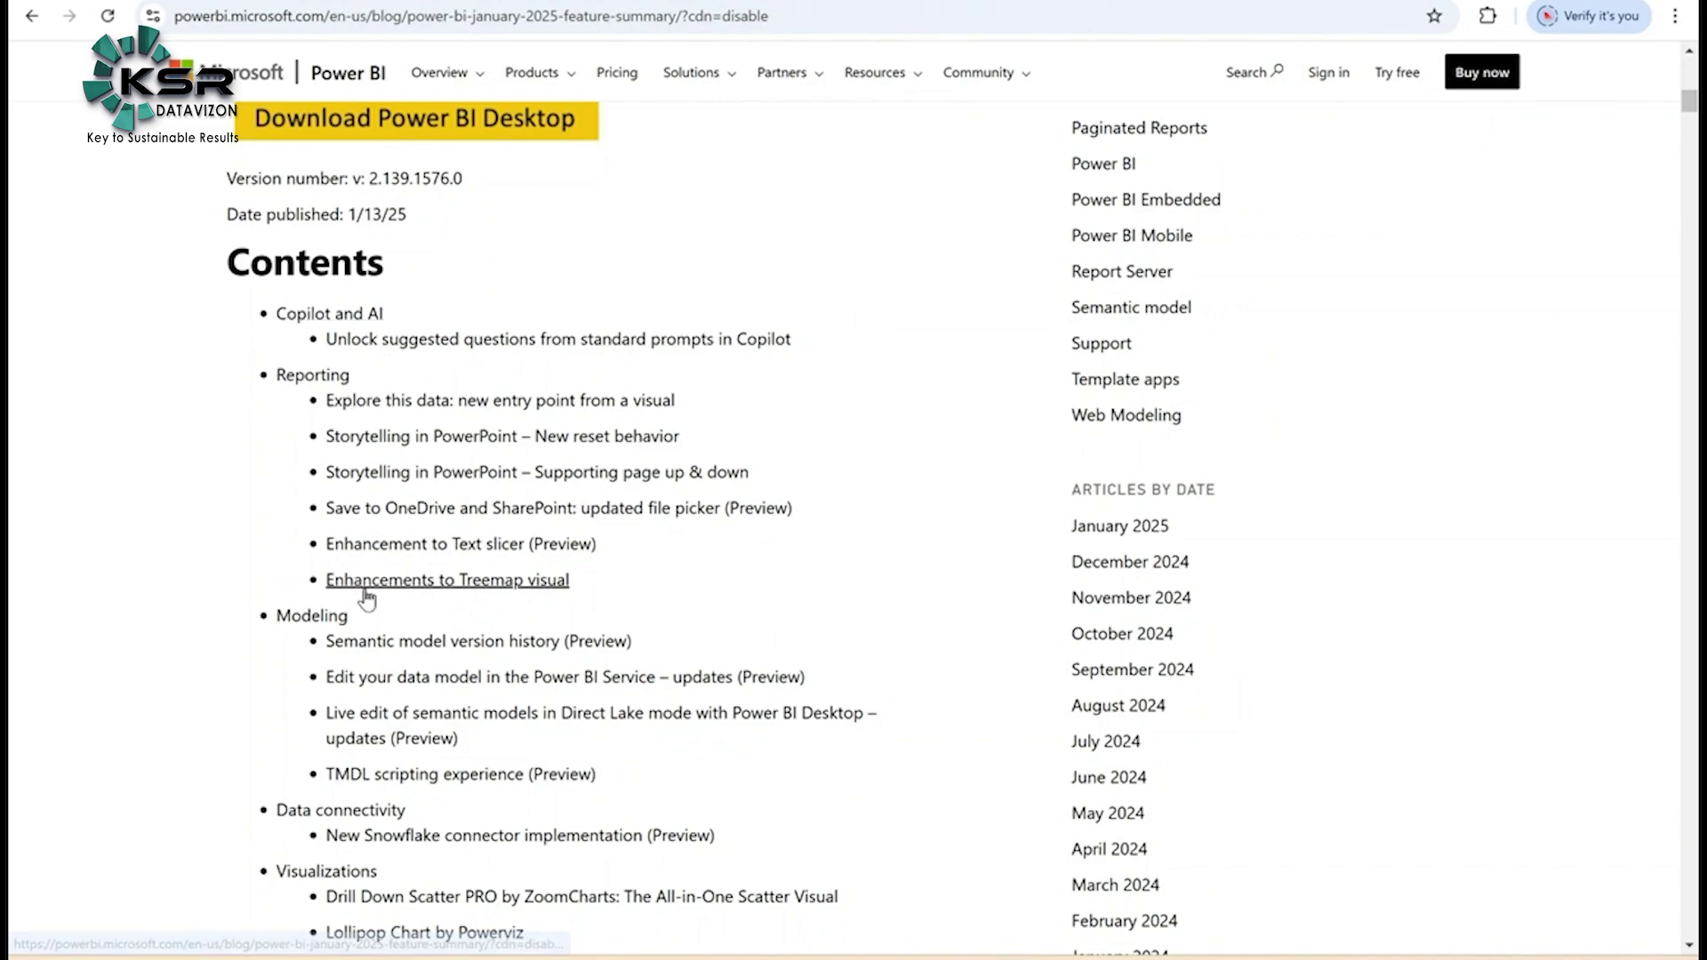
pyautogui.scroll(-3, 356, 595)
pyautogui.scroll(-3, 622, 477)
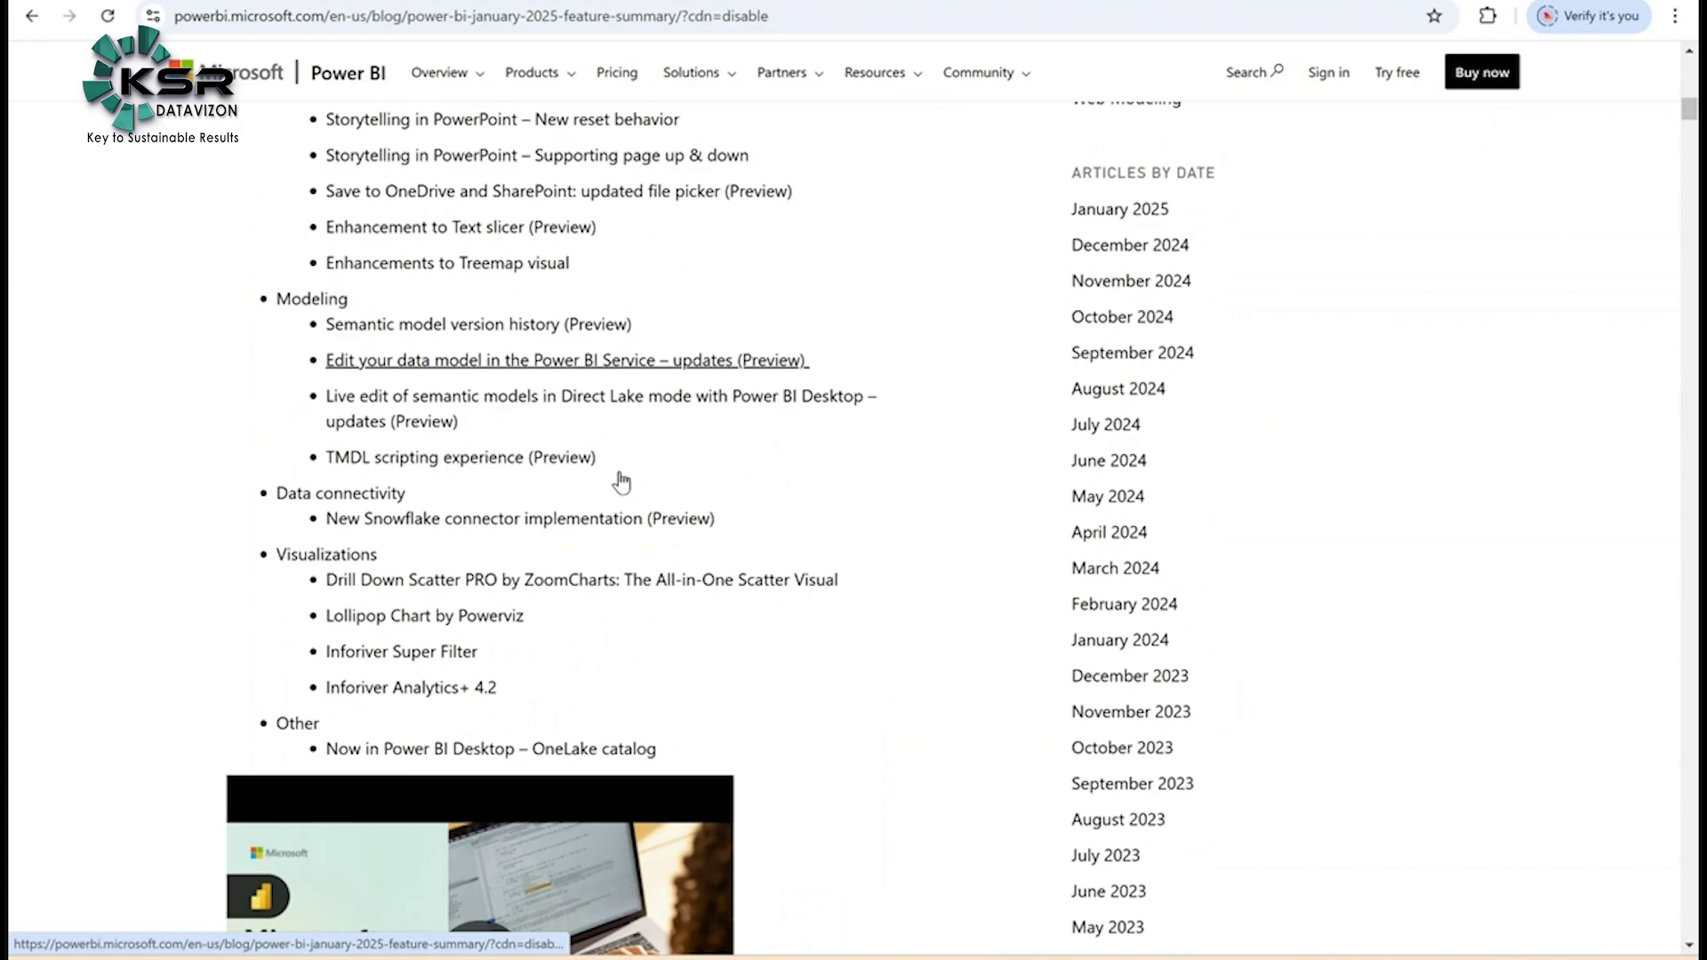
pyautogui.scroll(-9, 949, 498)
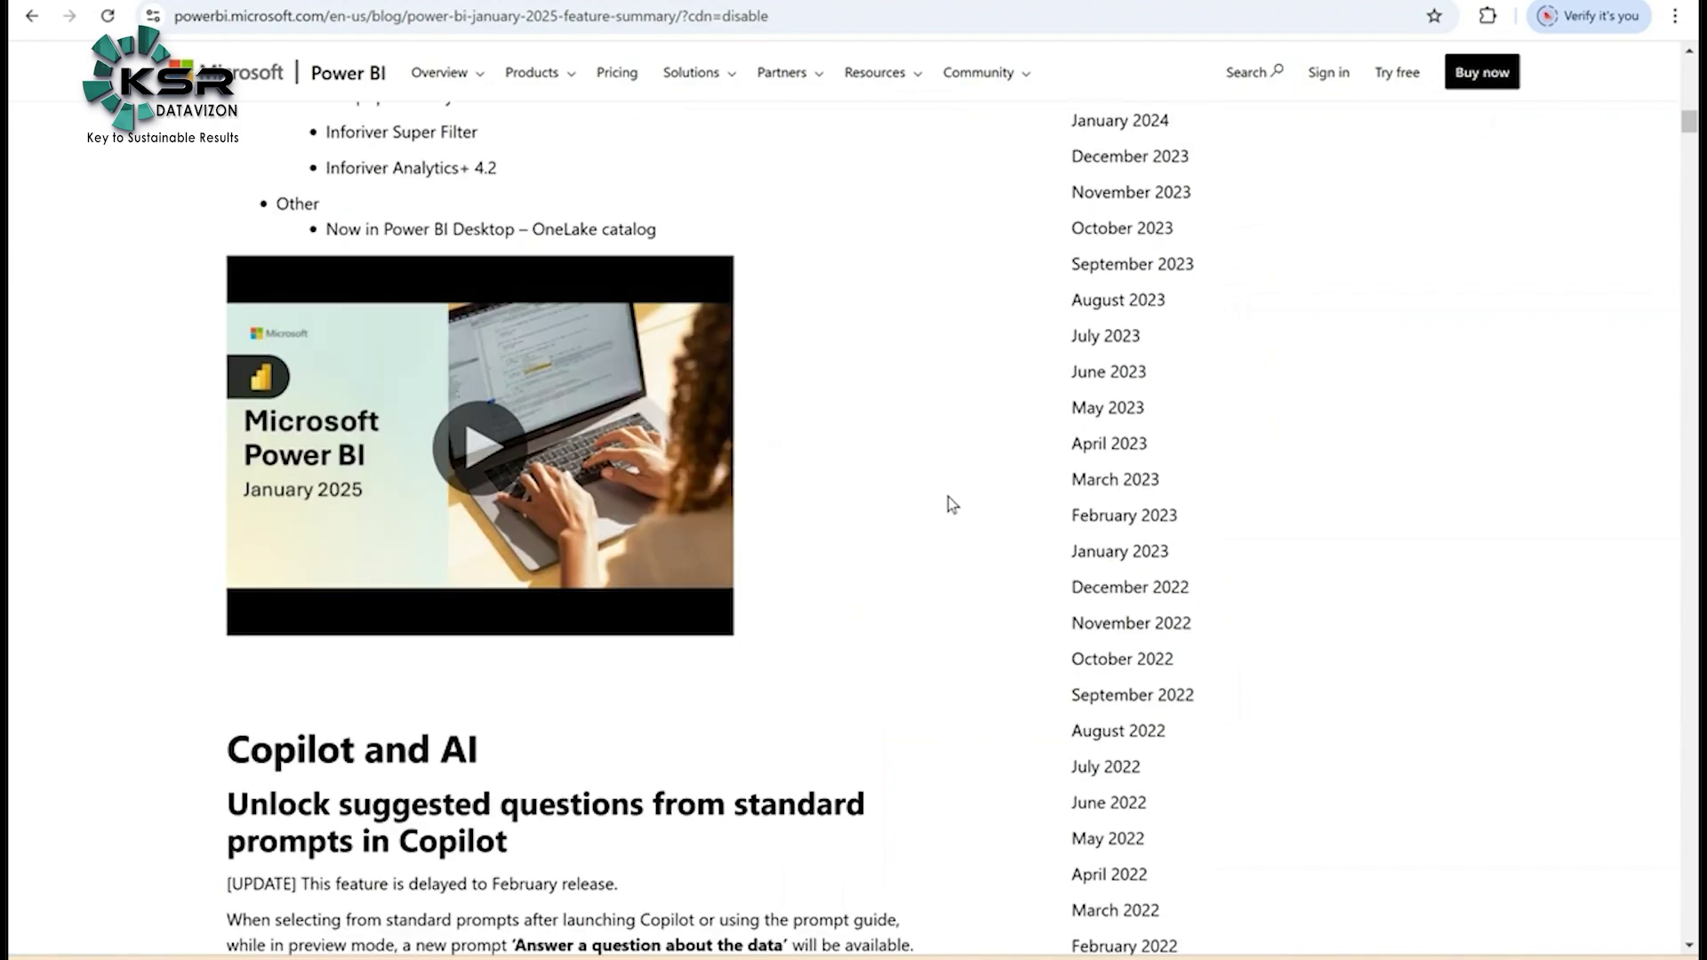
pyautogui.scroll(-3, 978, 501)
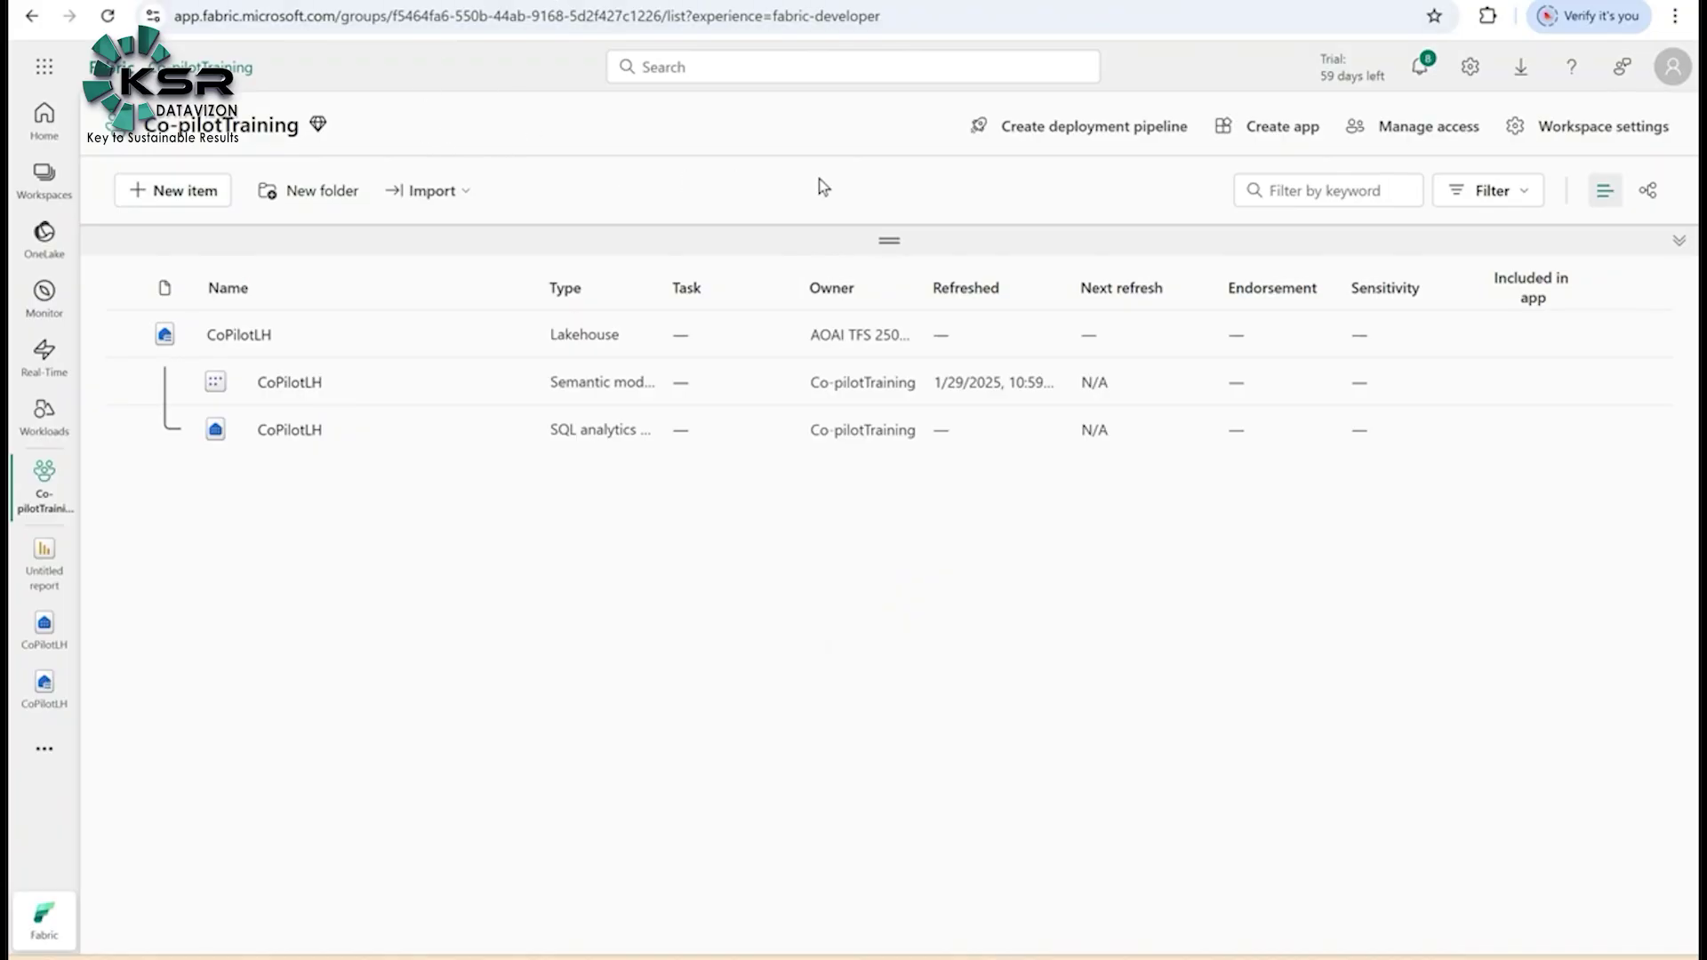
pyautogui.click(1565, 130)
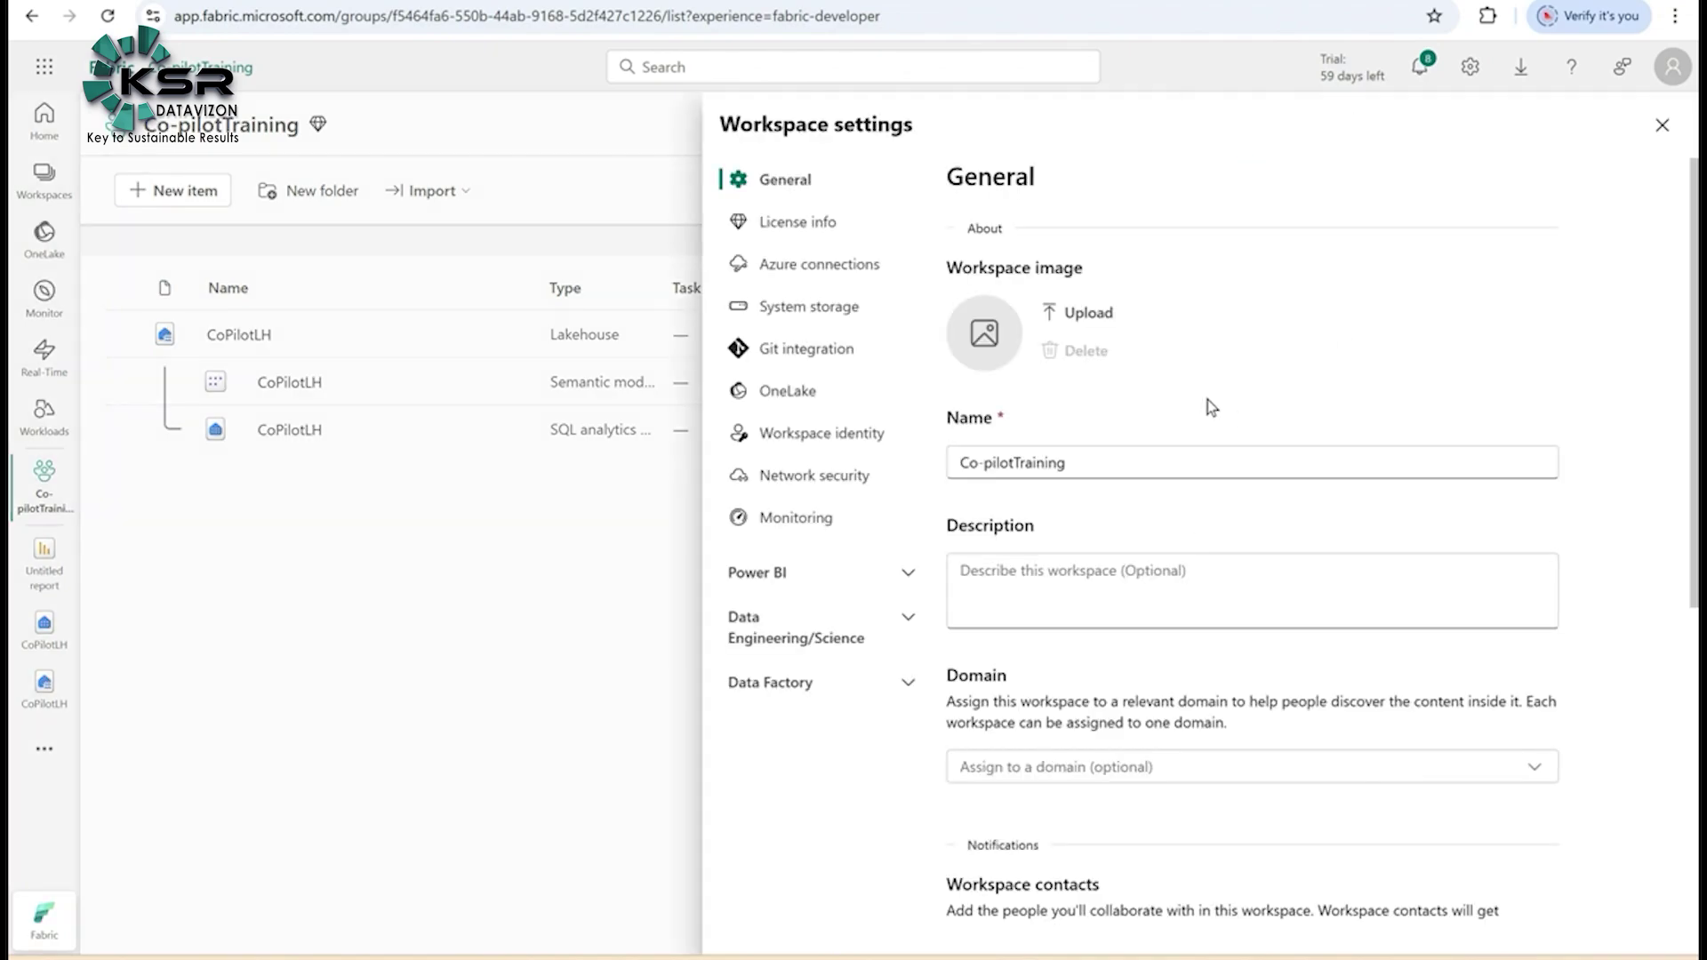
pyautogui.click(801, 227)
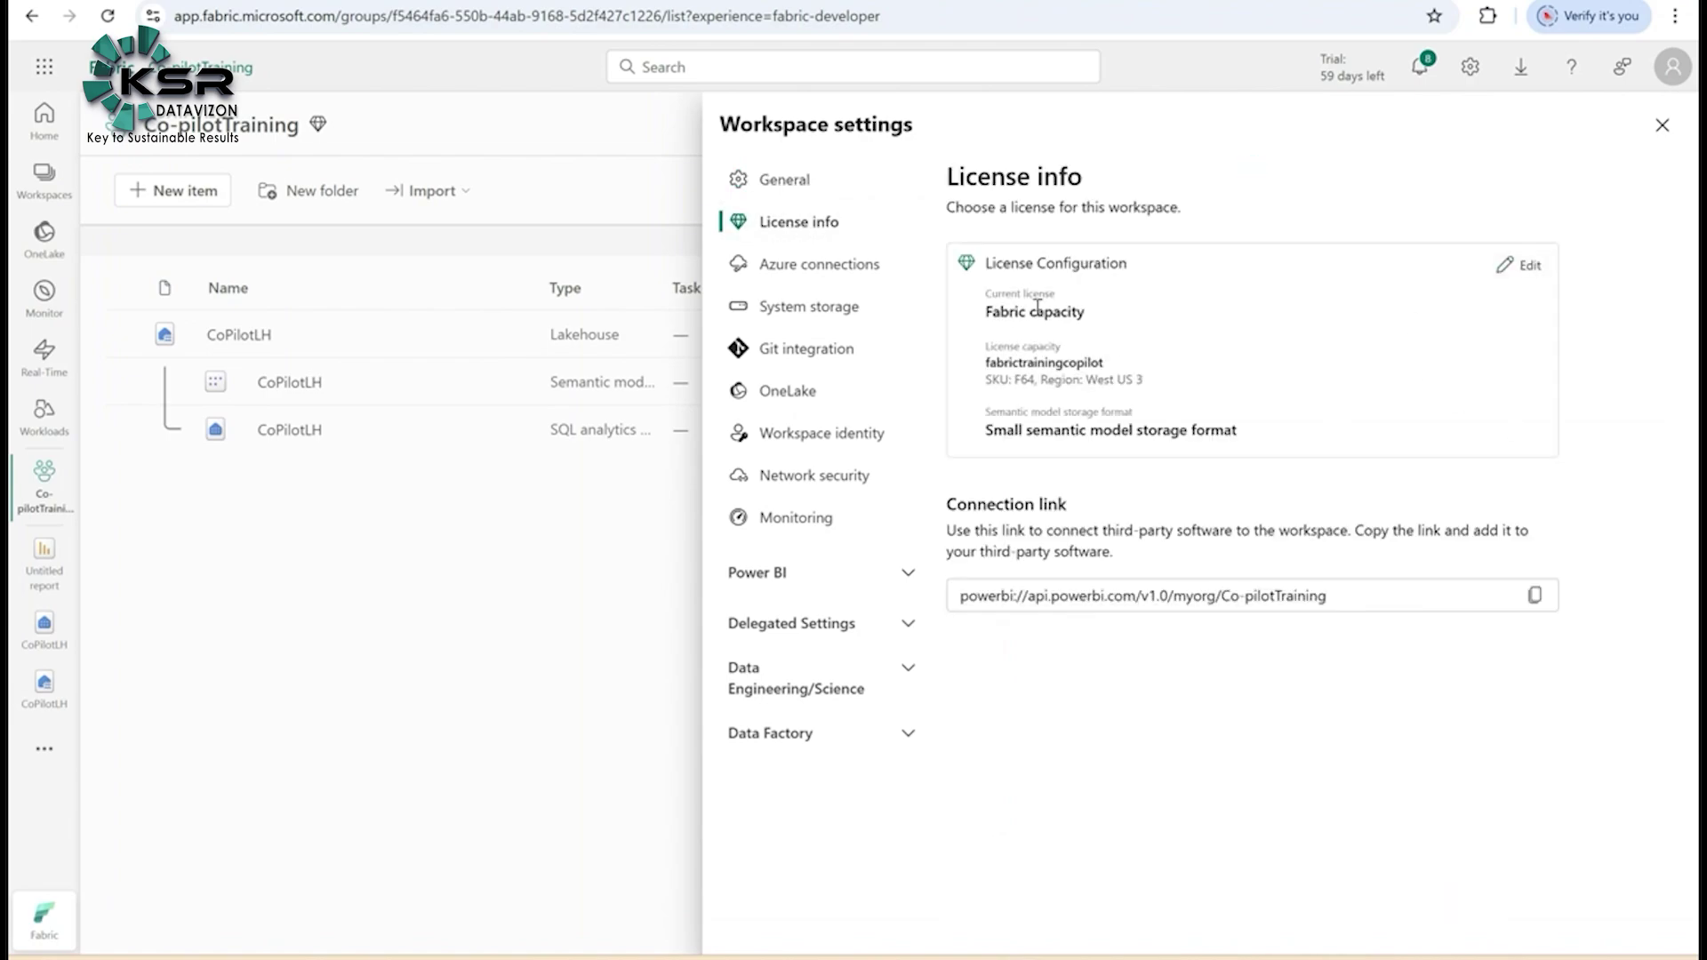
pyautogui.moveTo(1089, 315); pyautogui.dragTo(984, 318)
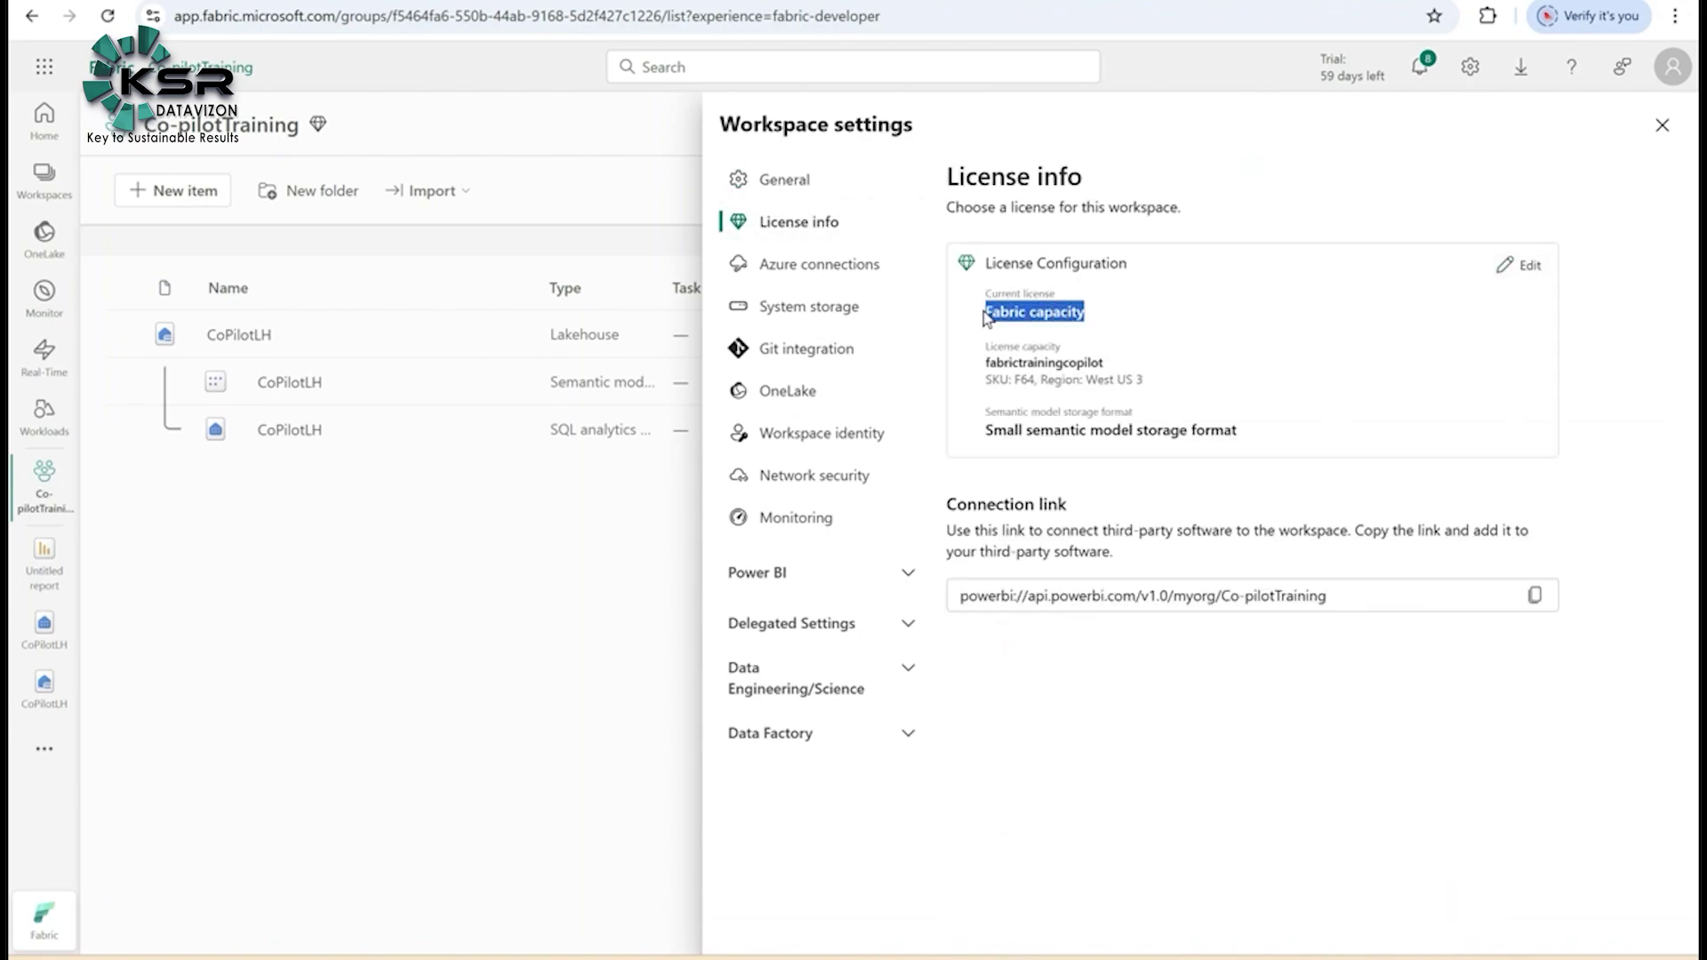
pyautogui.click(1060, 314)
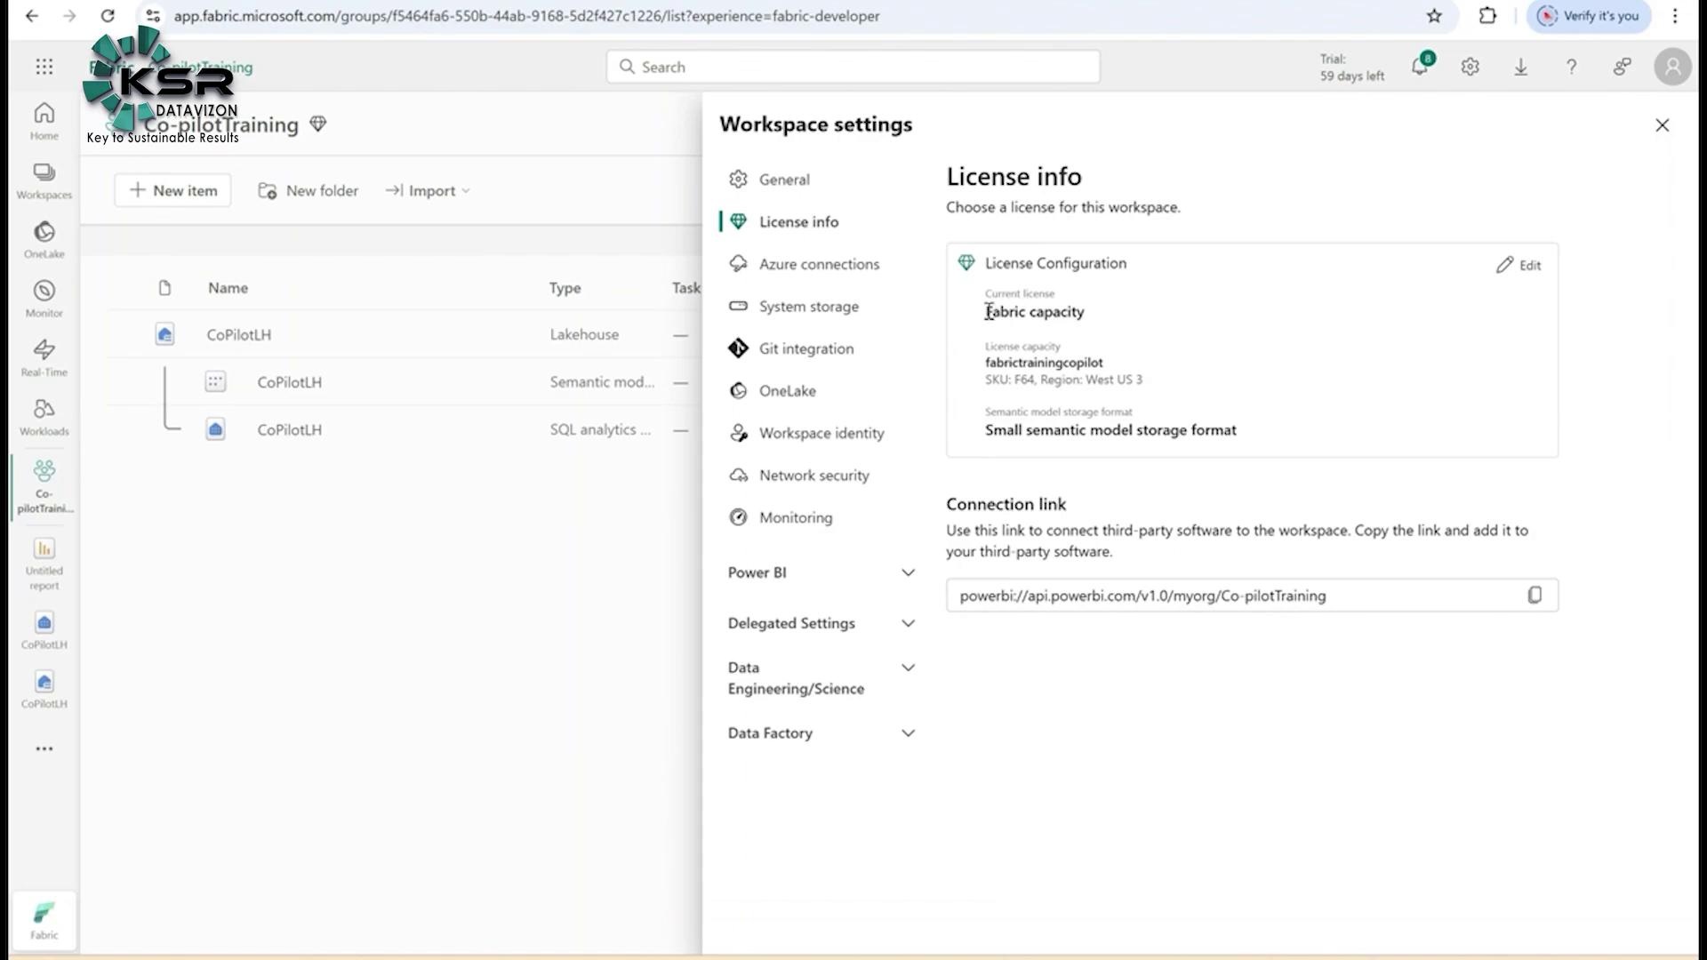
pyautogui.moveTo(988, 312)
pyautogui.mouseDown()
pyautogui.moveTo(1080, 317)
pyautogui.moveTo(991, 317)
pyautogui.mouseUp()
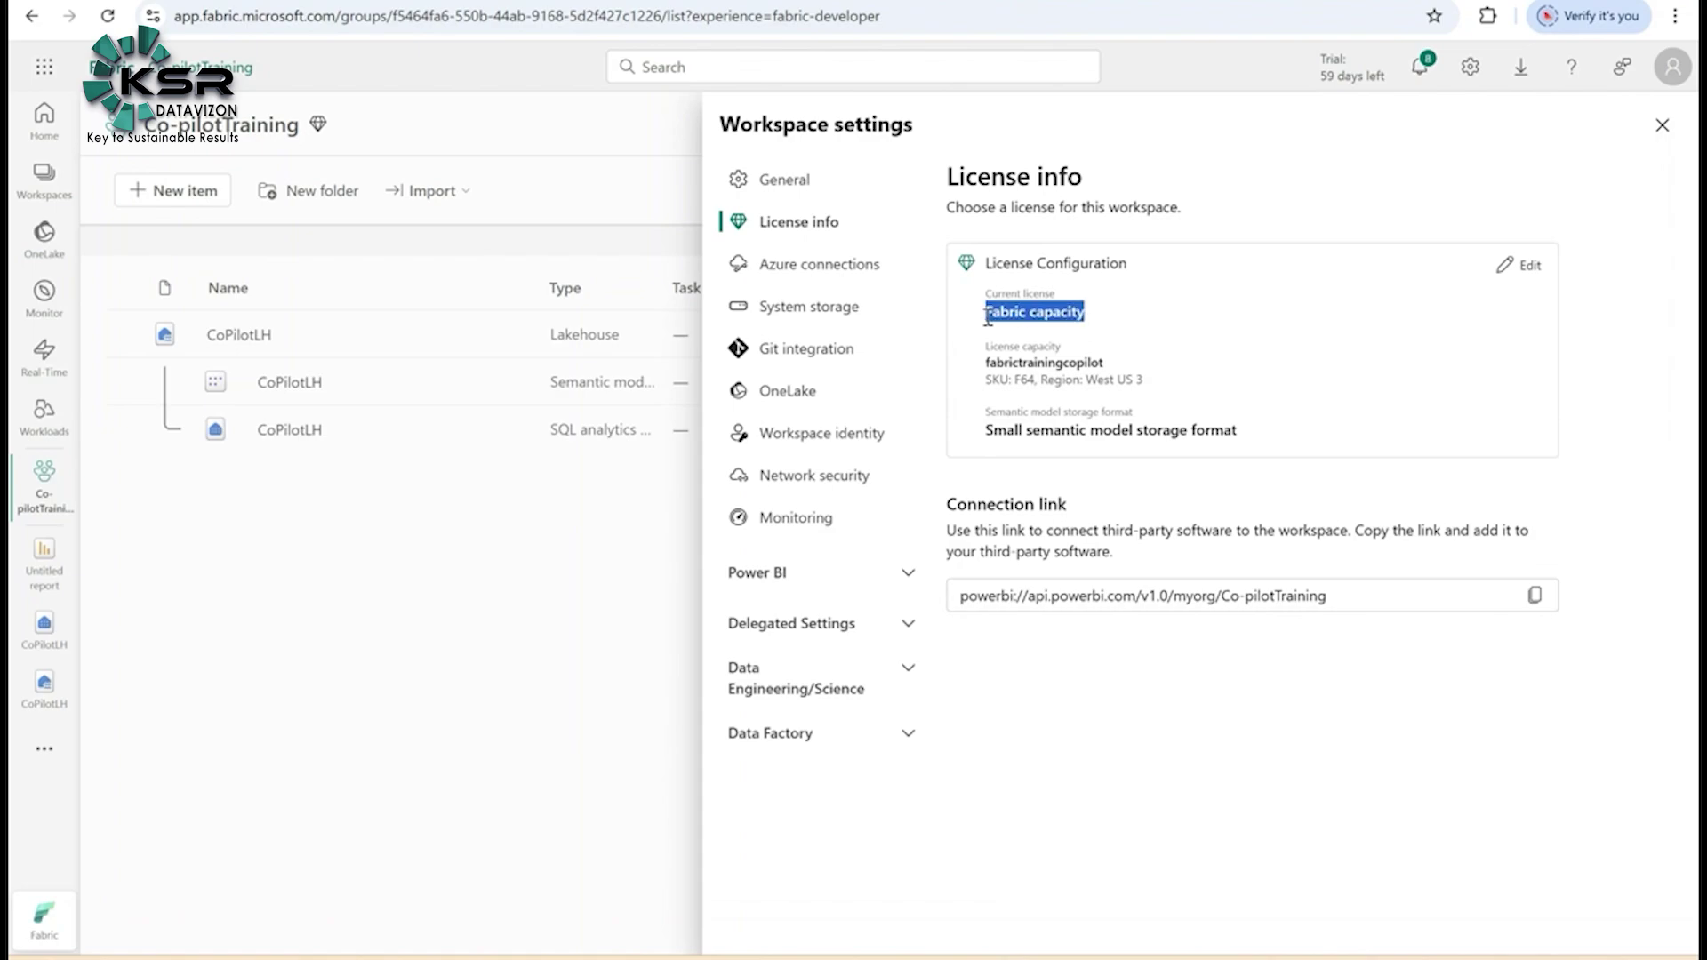
pyautogui.click(1661, 126)
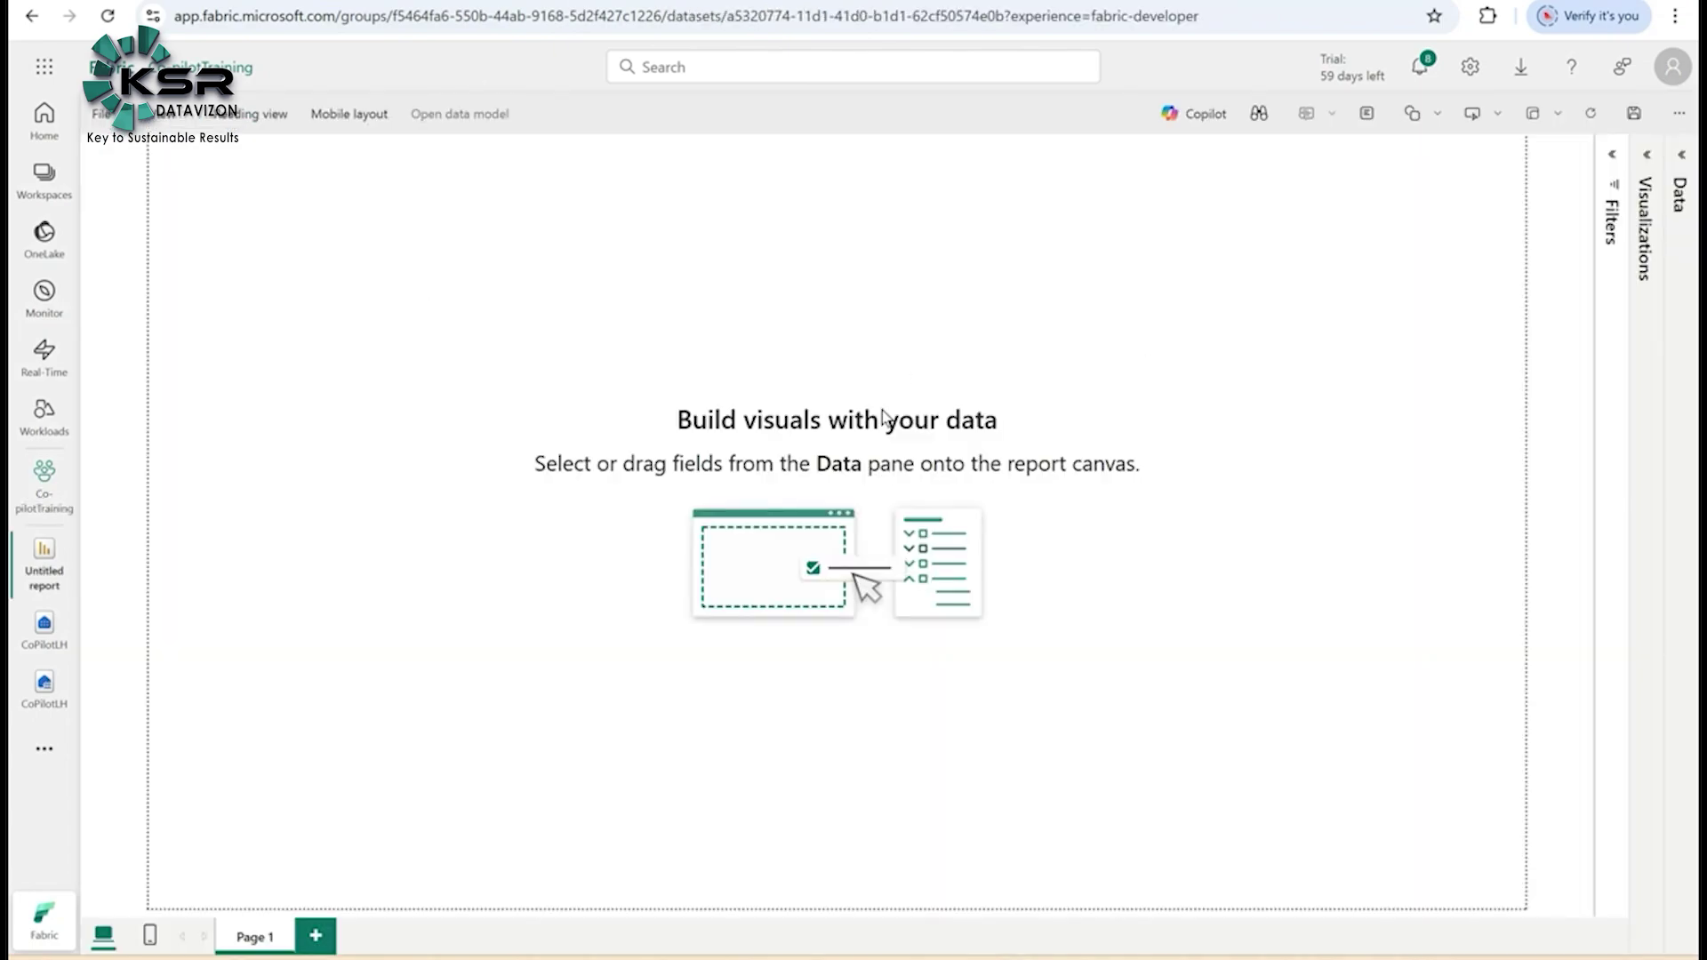
# - Expand the Visualizations and Data panes and open Copilot beside the blank Untitled report
pyautogui.click(1646, 178)
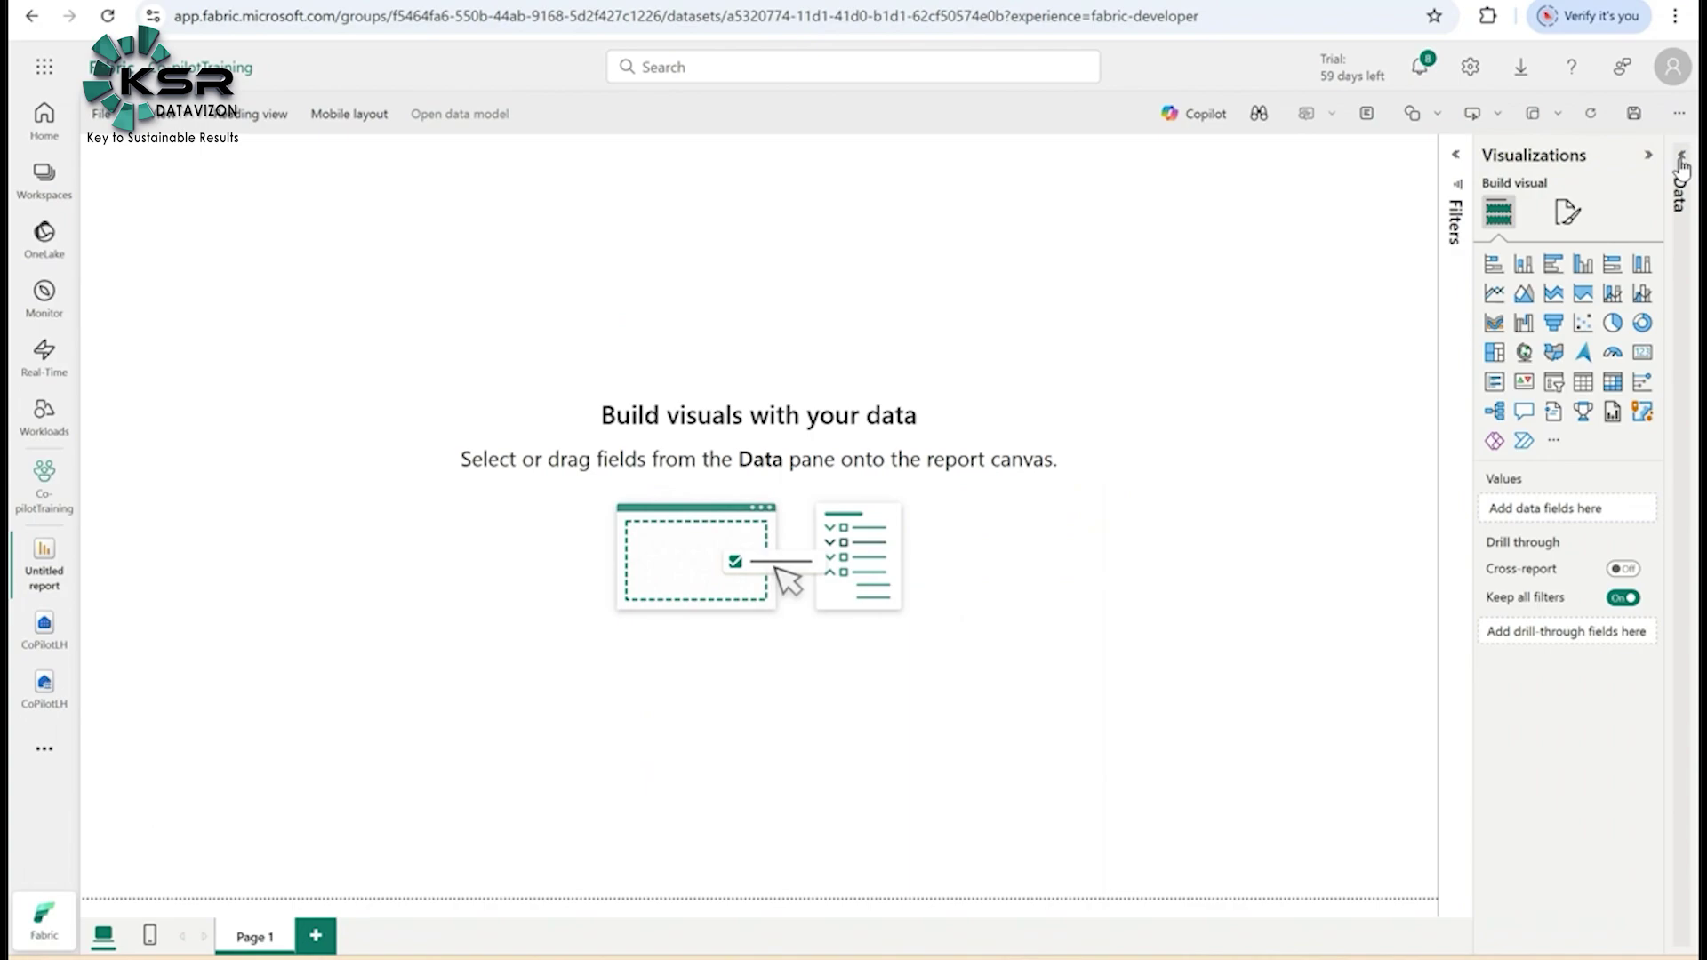
pyautogui.click(1678, 173)
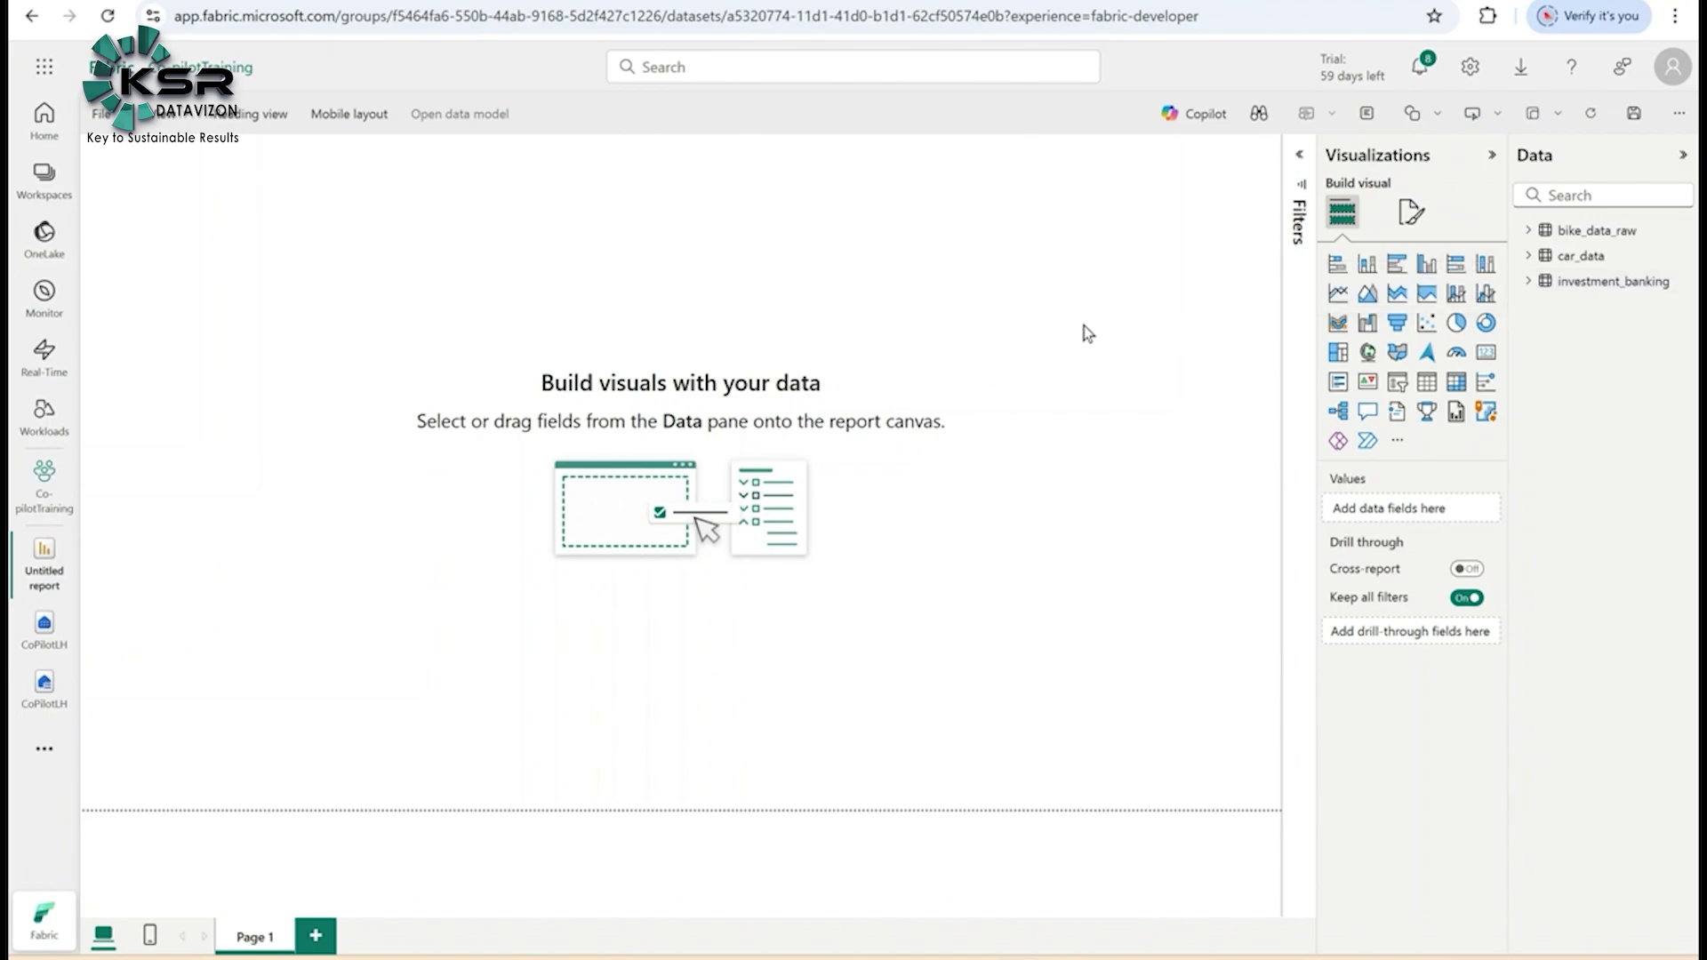
pyautogui.click(1205, 120)
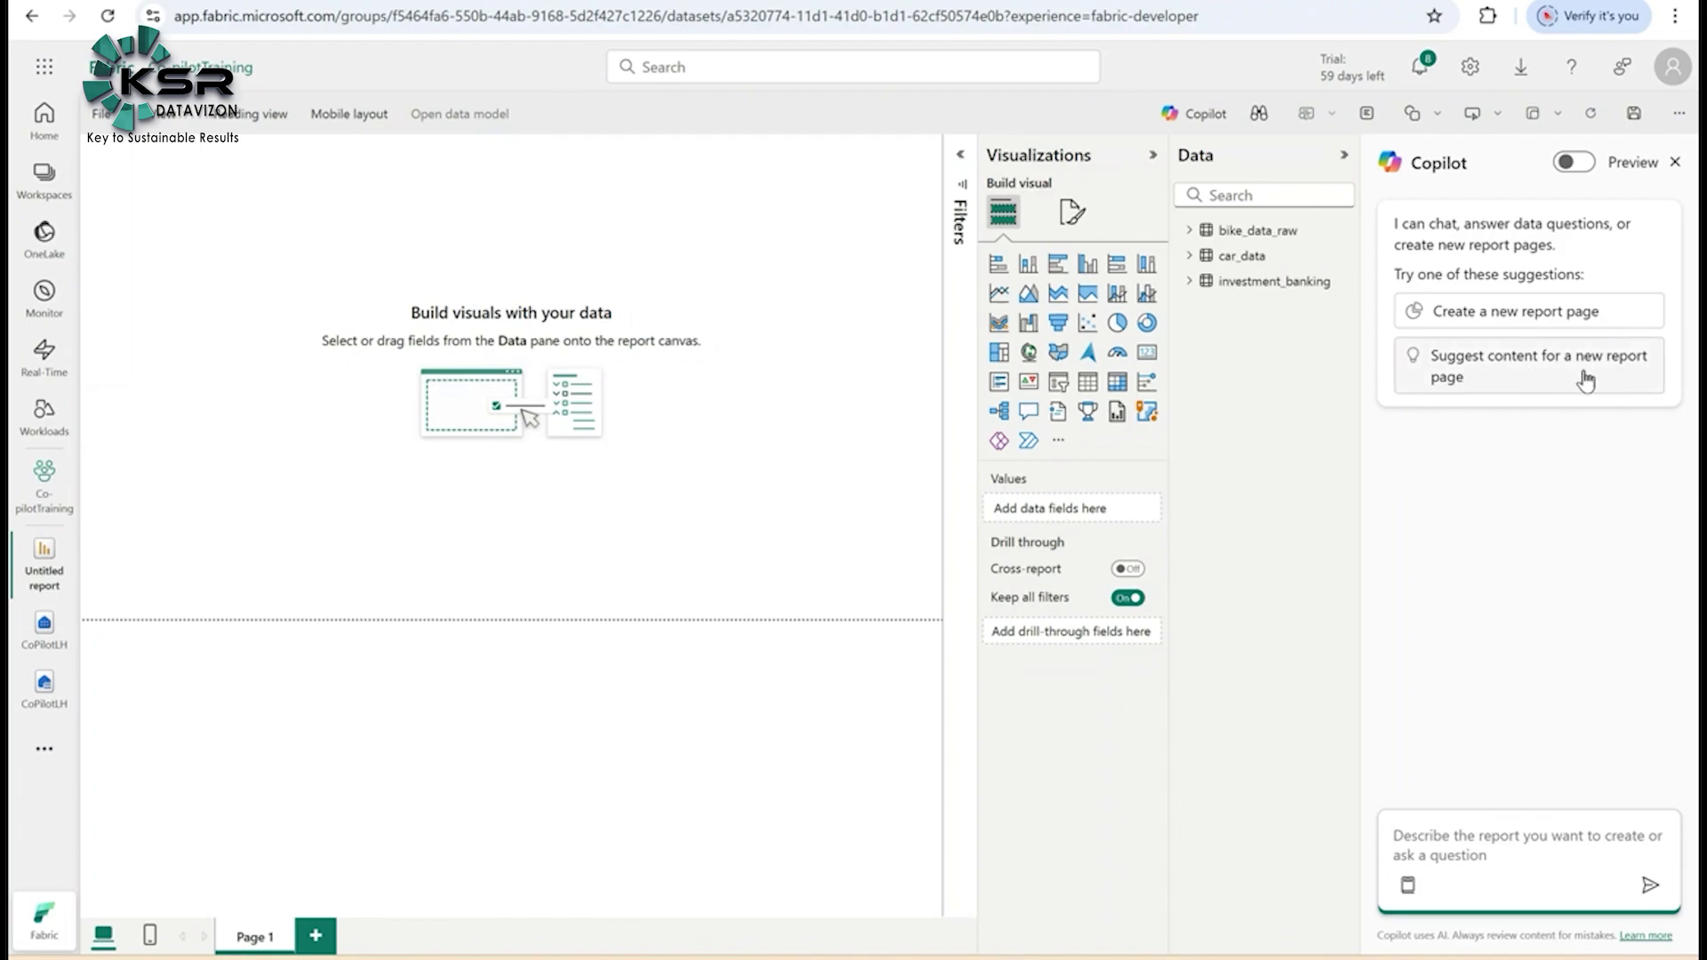
# - Have Copilot suggest pages, create the Bike Sales by Region page, and collapse the Data and Visualizations panes
pyautogui.click(1499, 378)
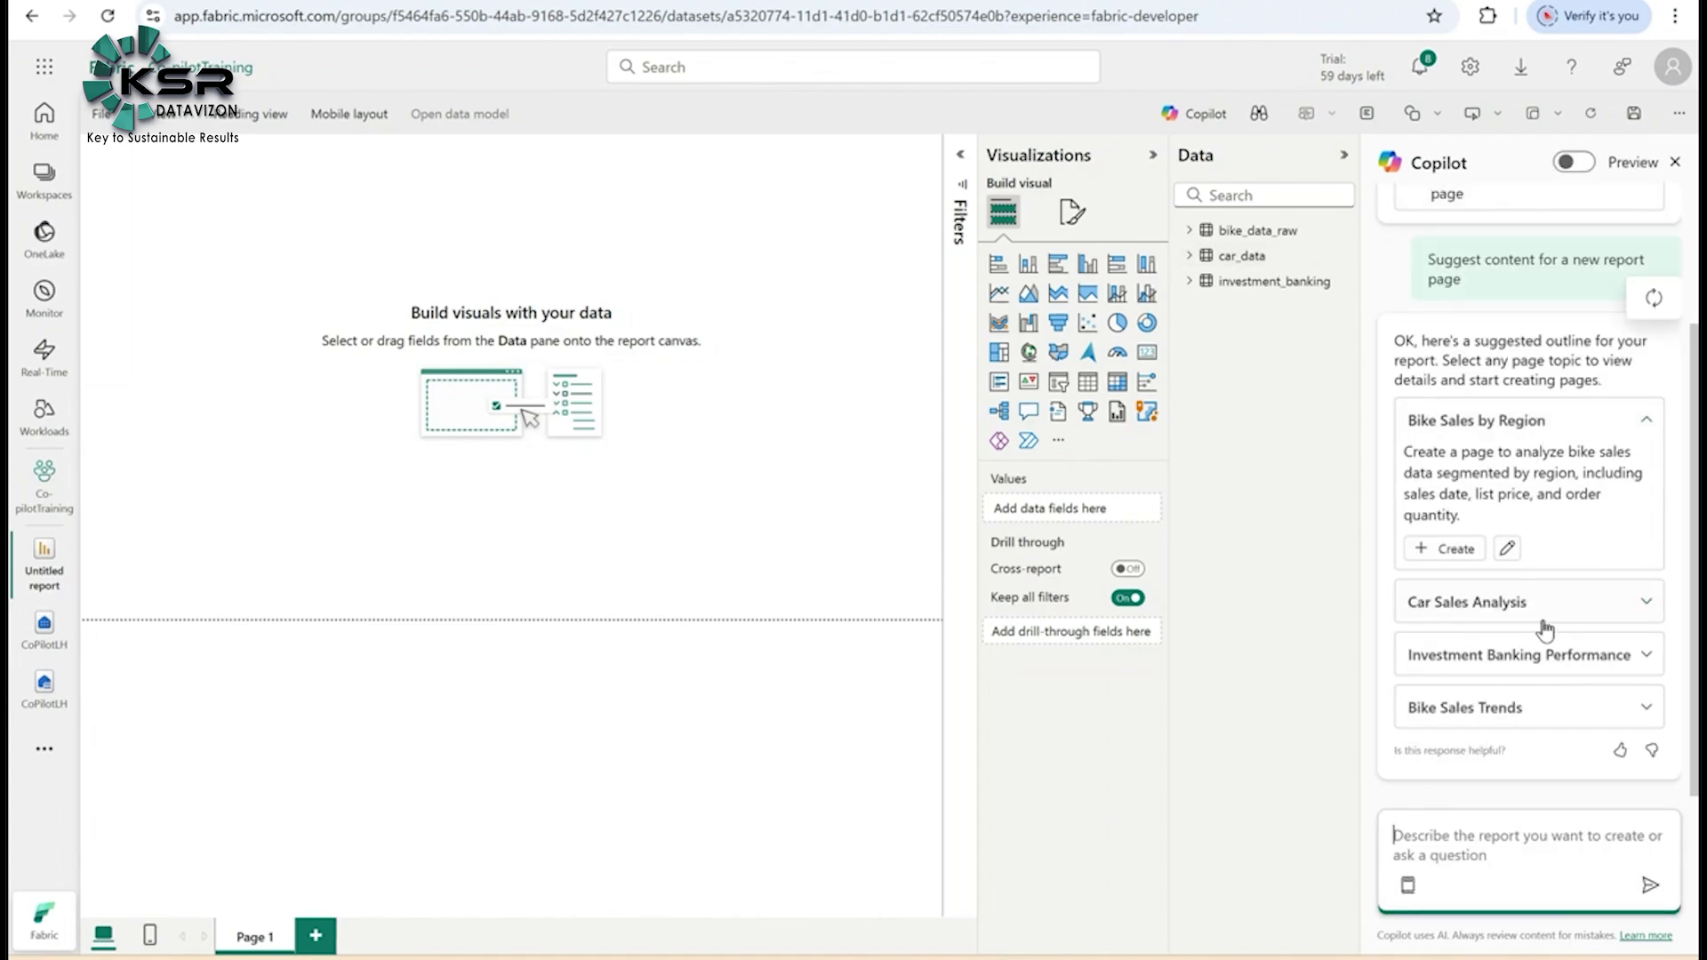
pyautogui.click(1636, 432)
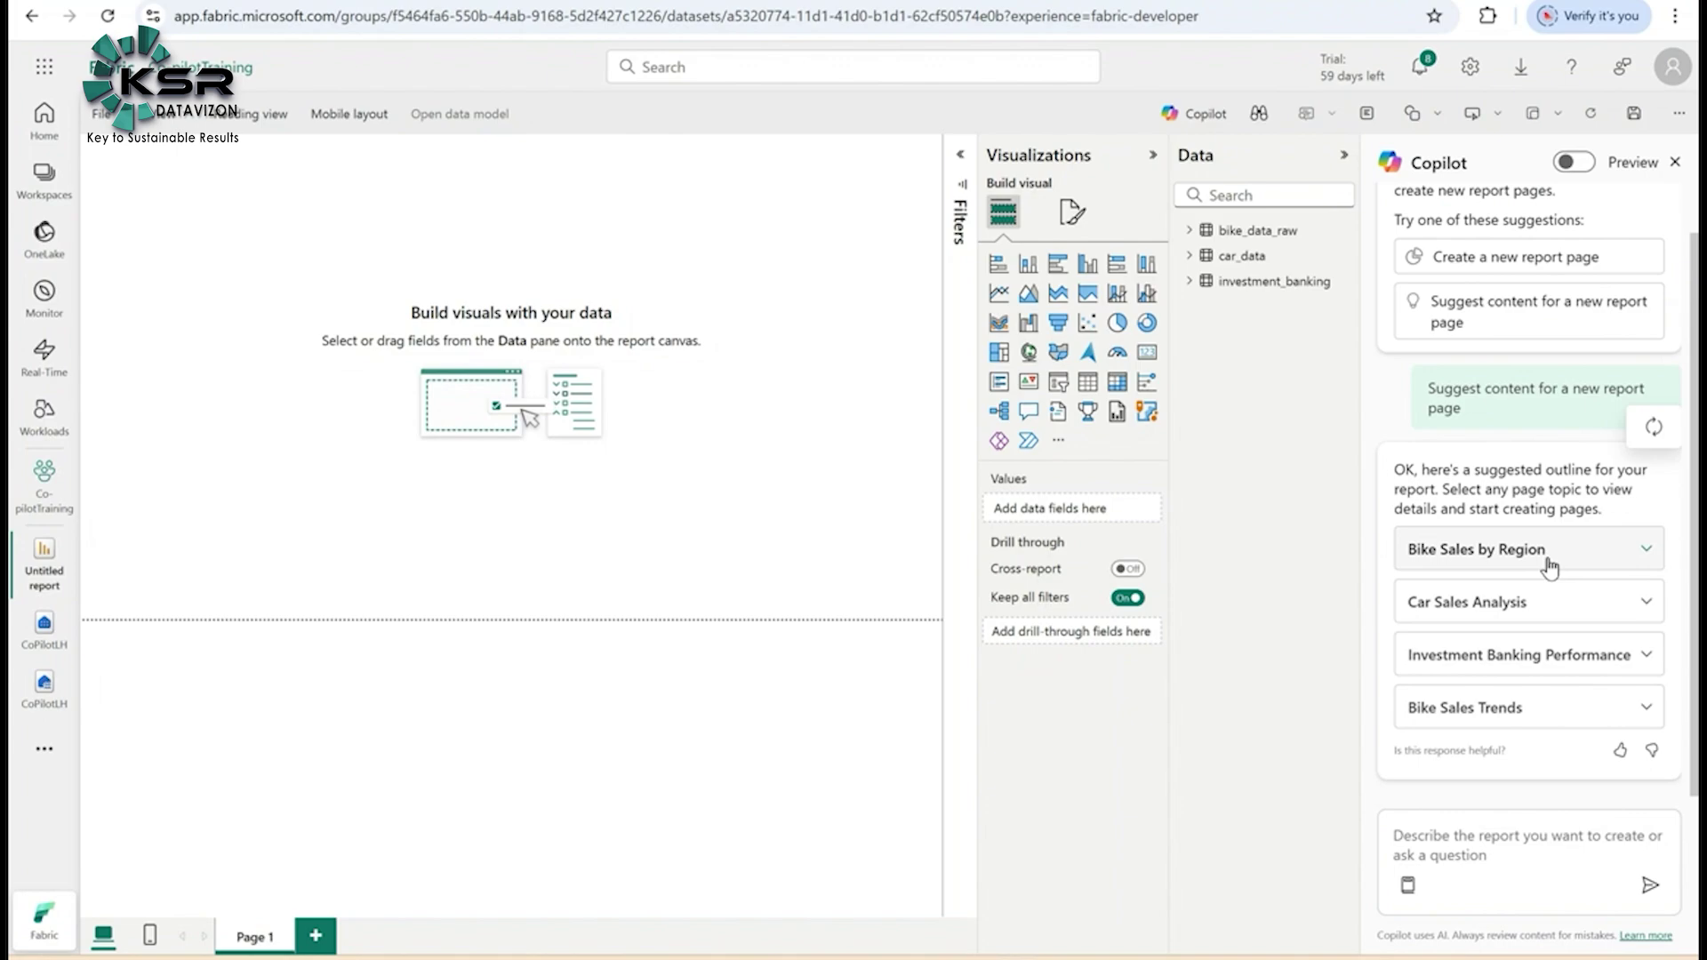
pyautogui.click(1645, 553)
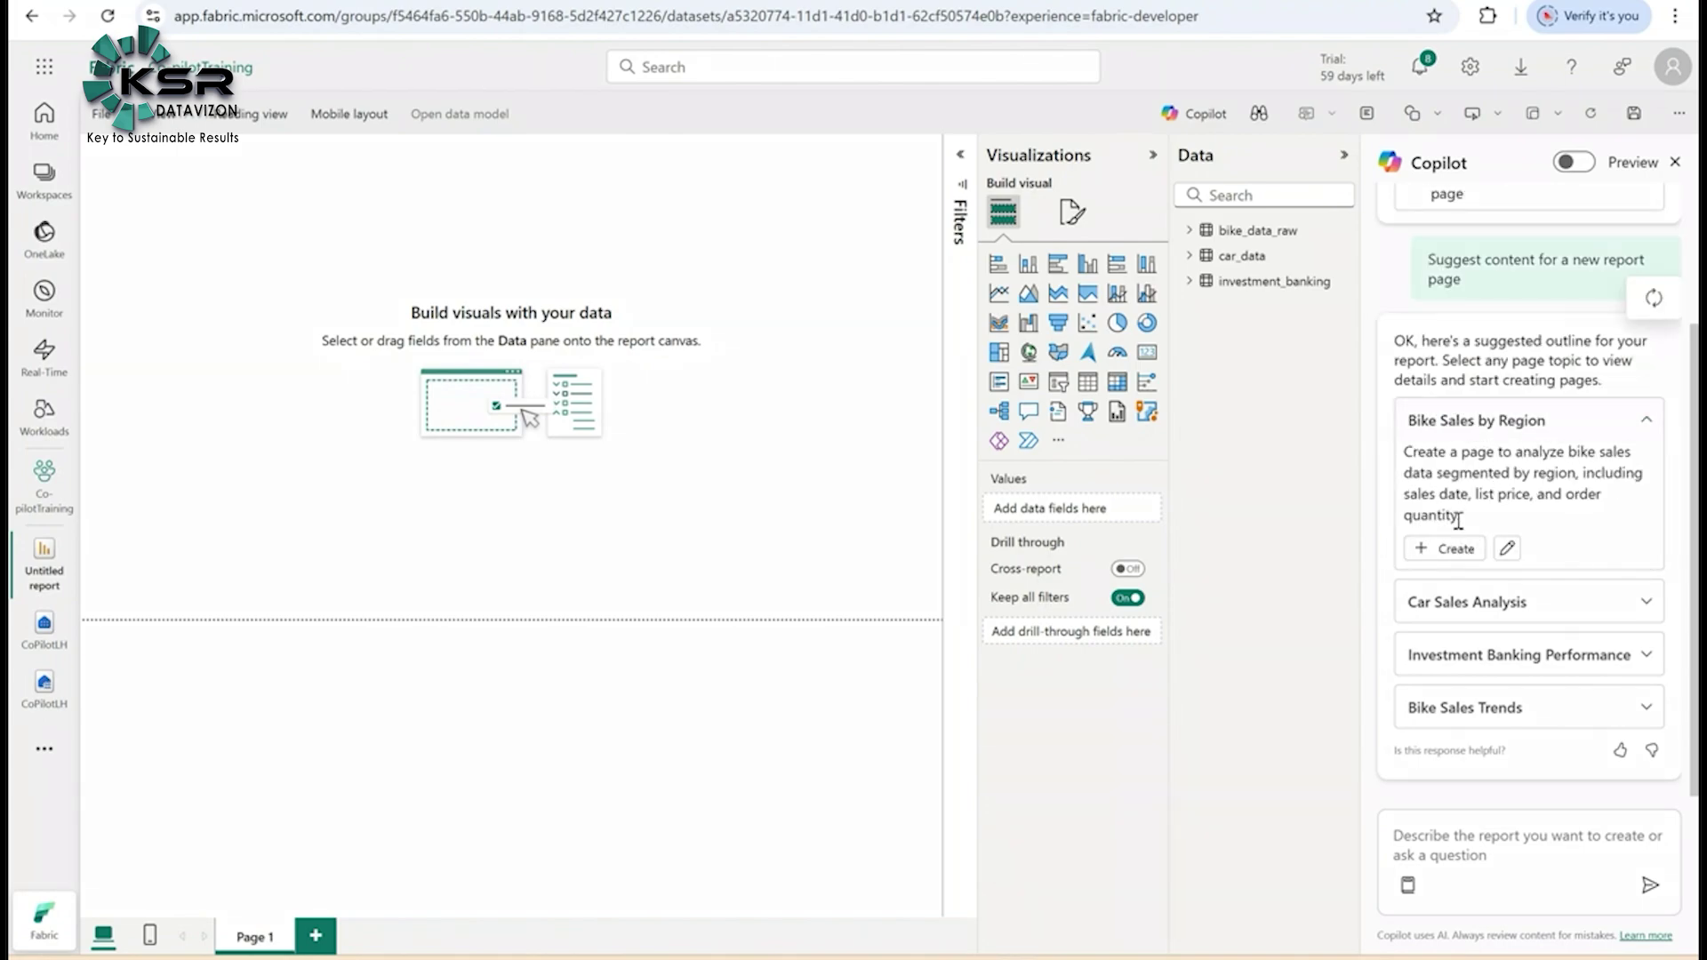
pyautogui.click(1454, 551)
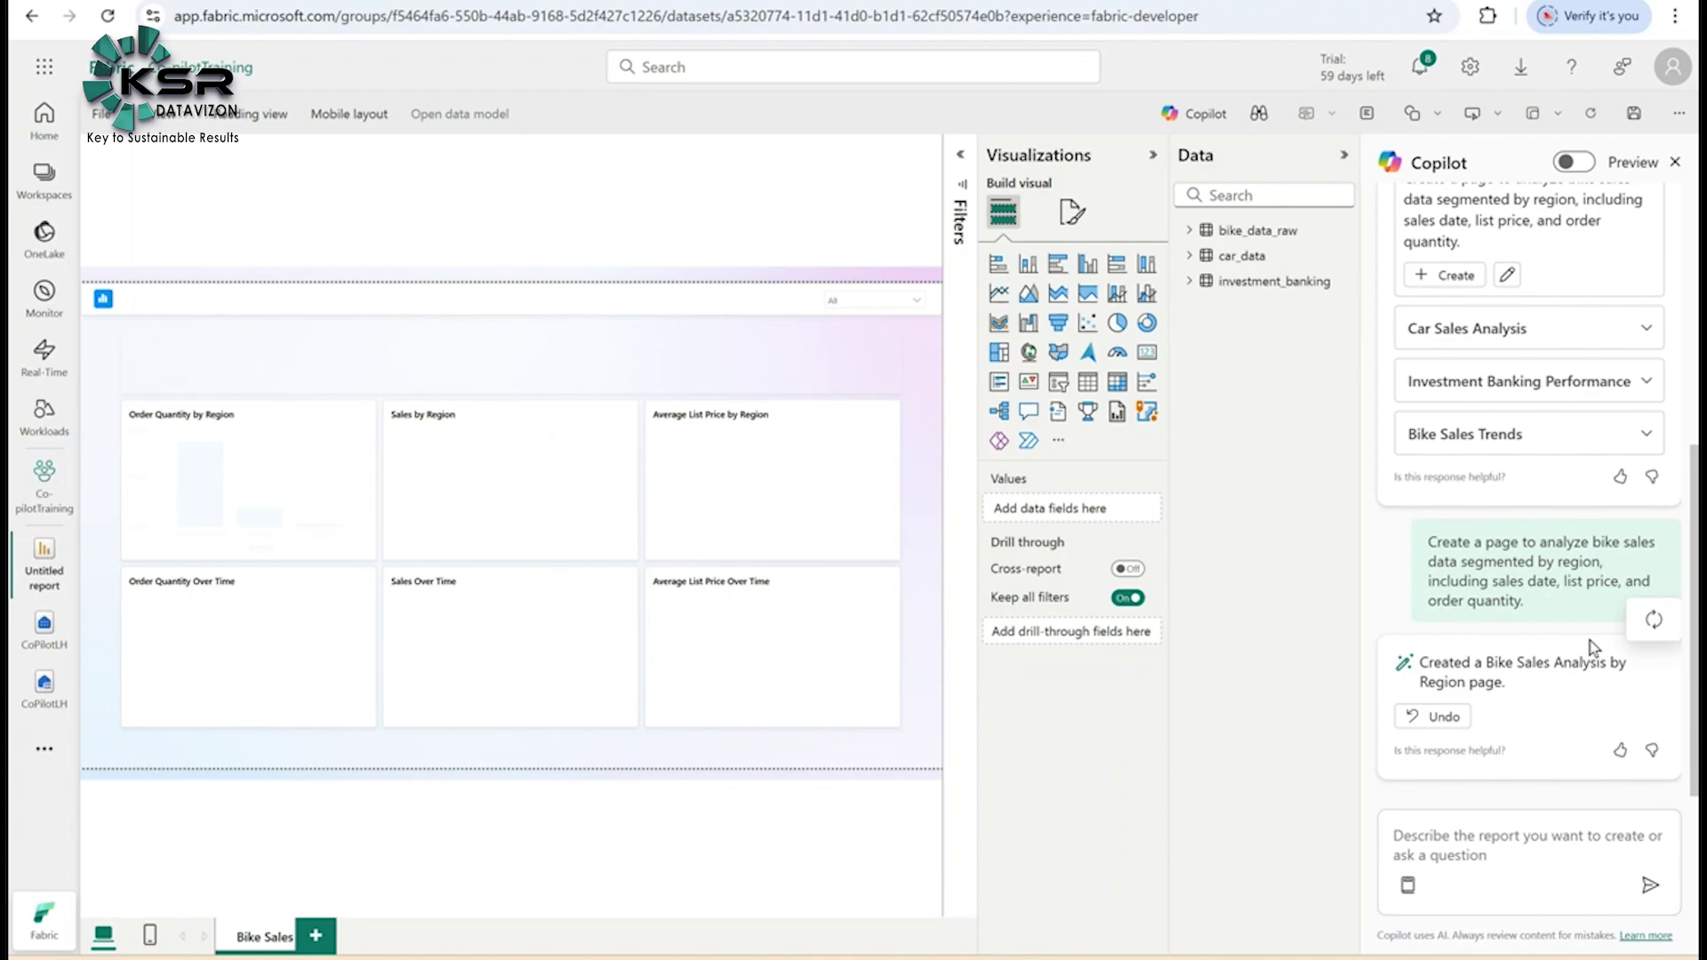
pyautogui.click(1344, 156)
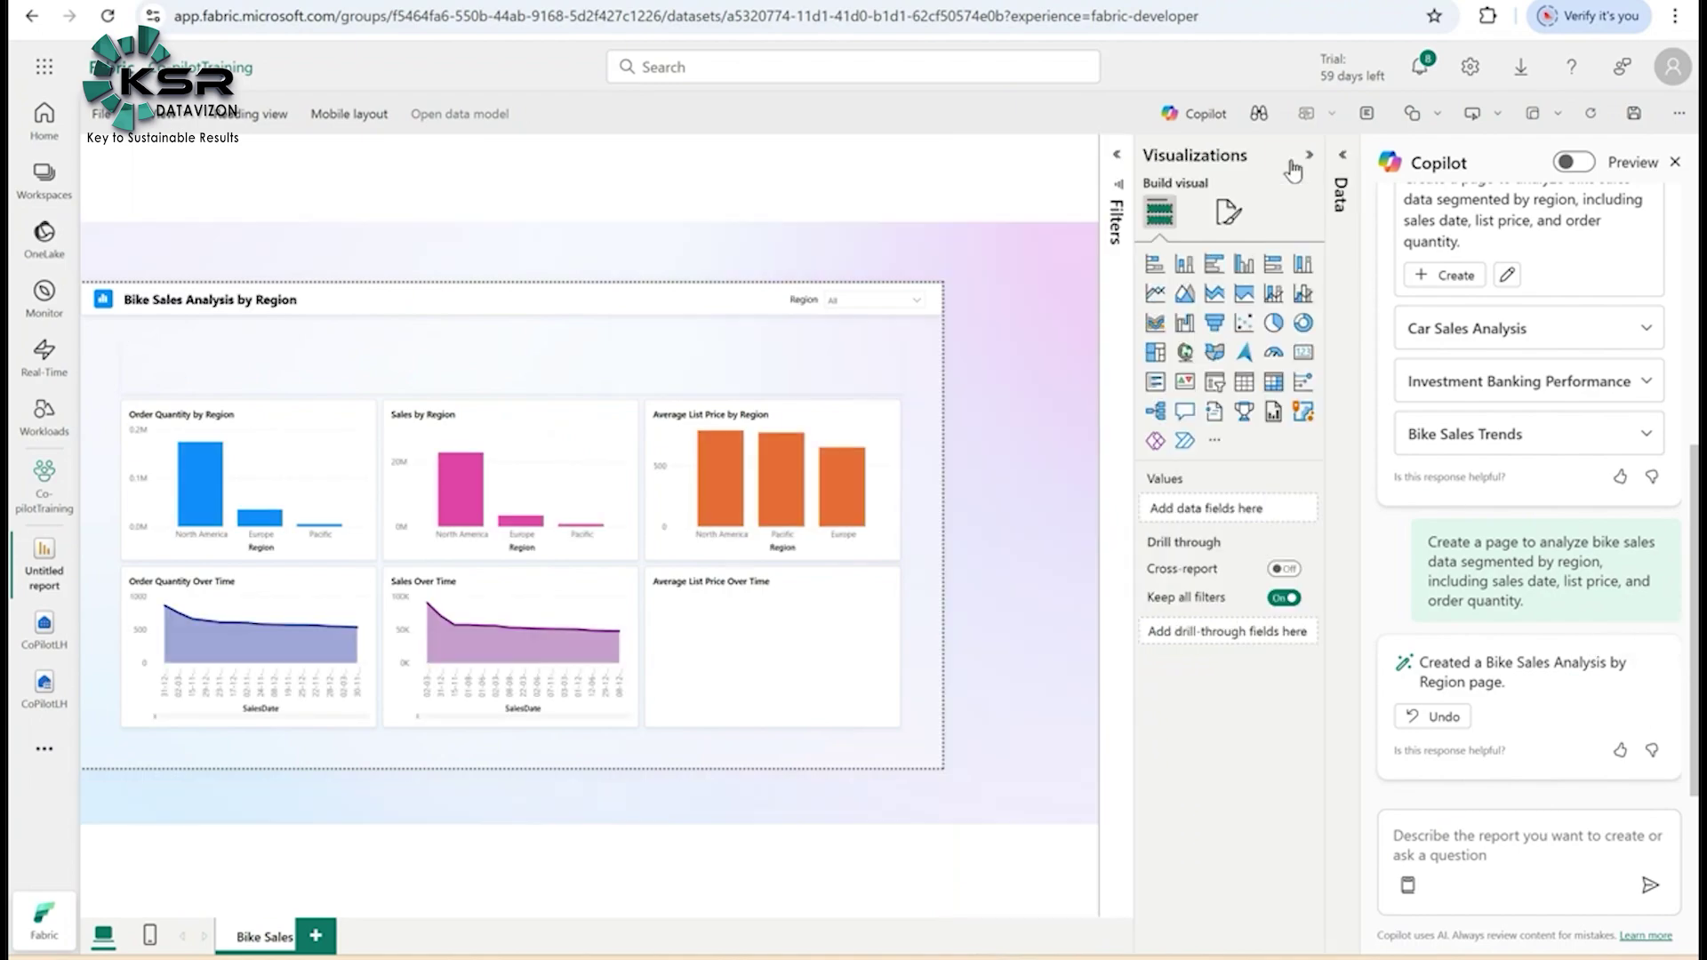
pyautogui.click(1311, 158)
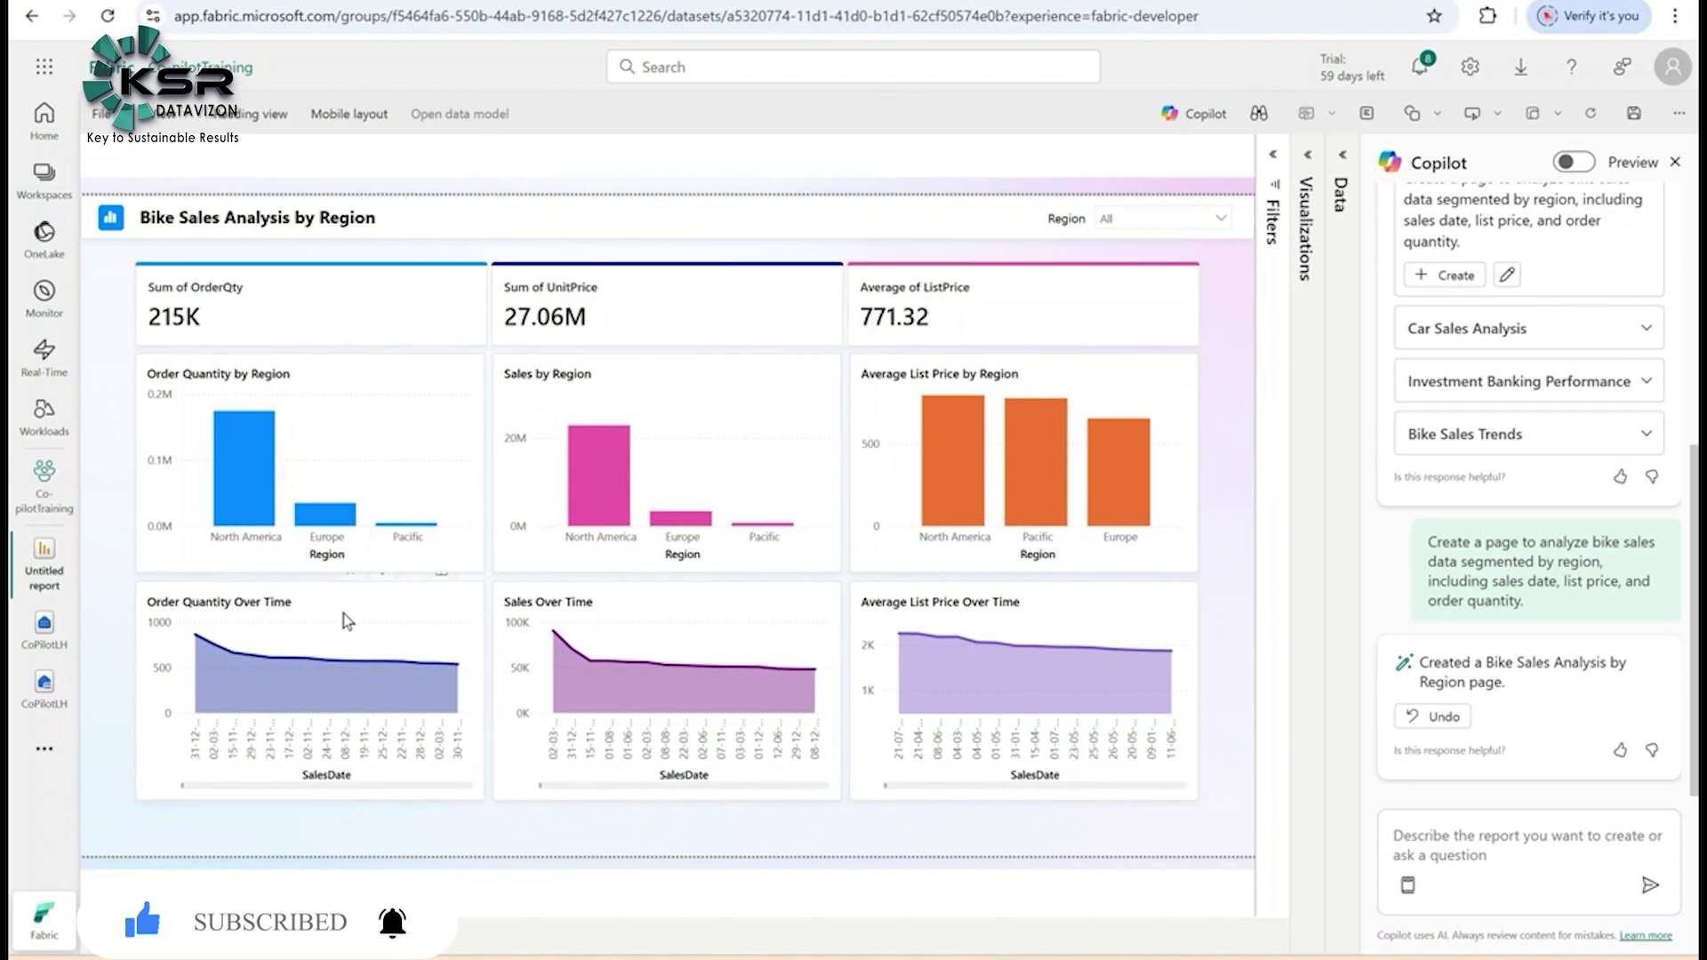
# - Create Copilot's Car Sales Analysis page and check its Year and Car_Name slicer lists
pyautogui.click(1636, 331)
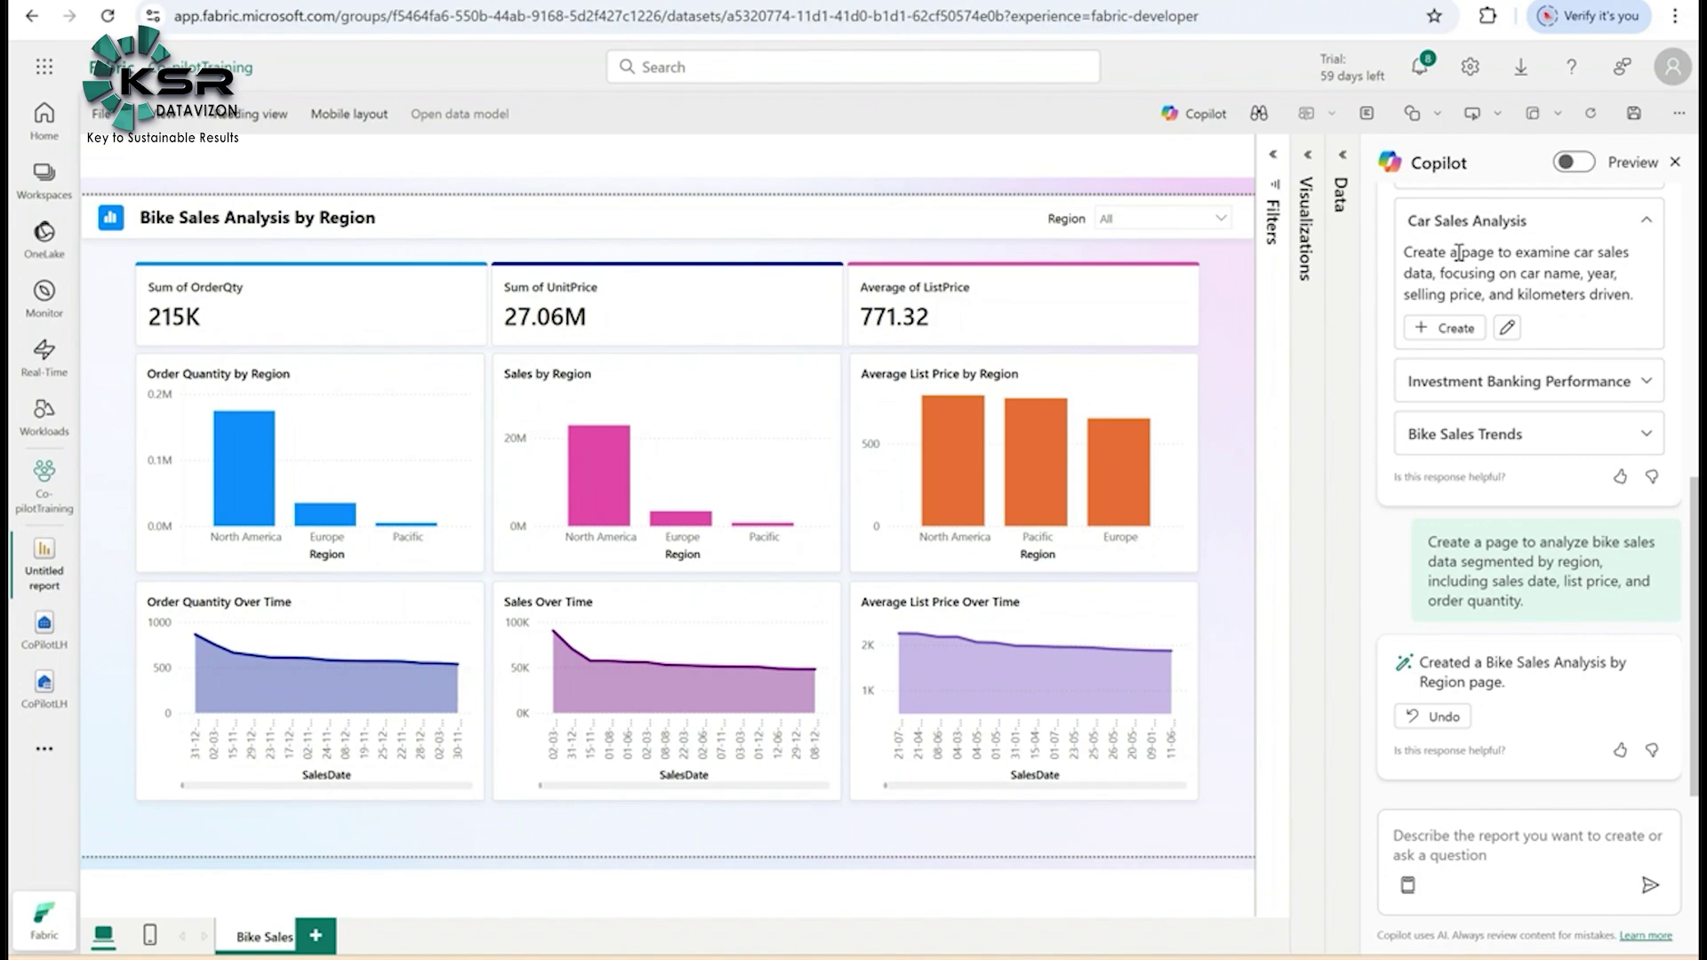
pyautogui.click(1453, 329)
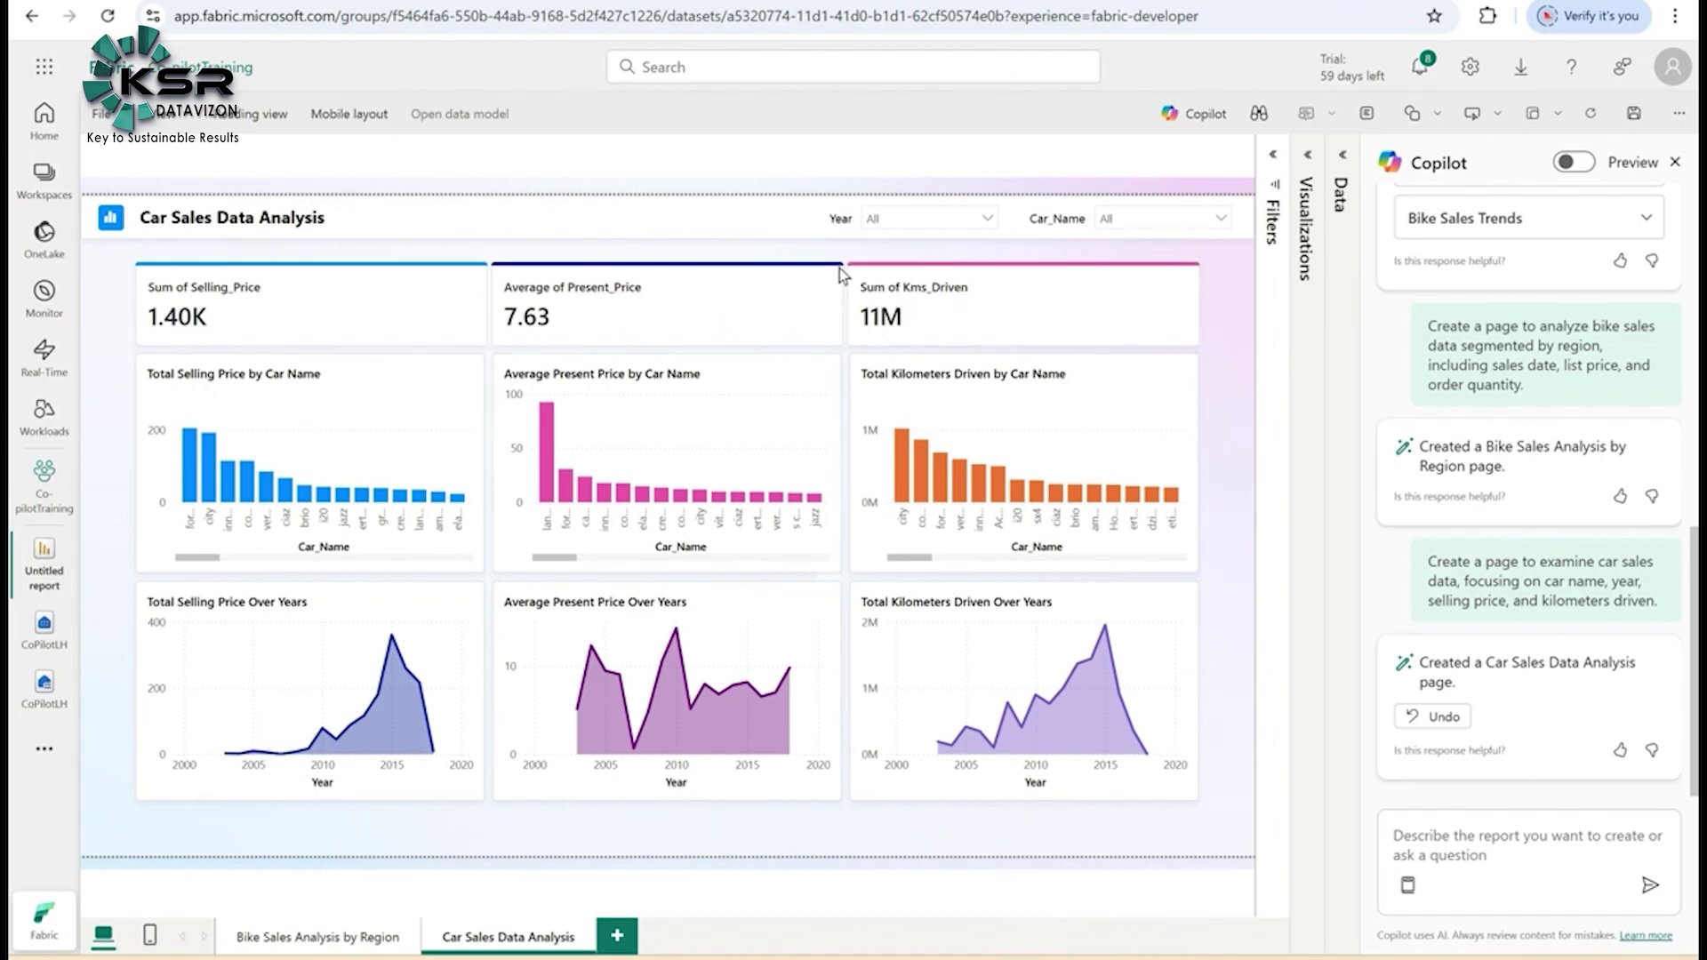
pyautogui.click(930, 221)
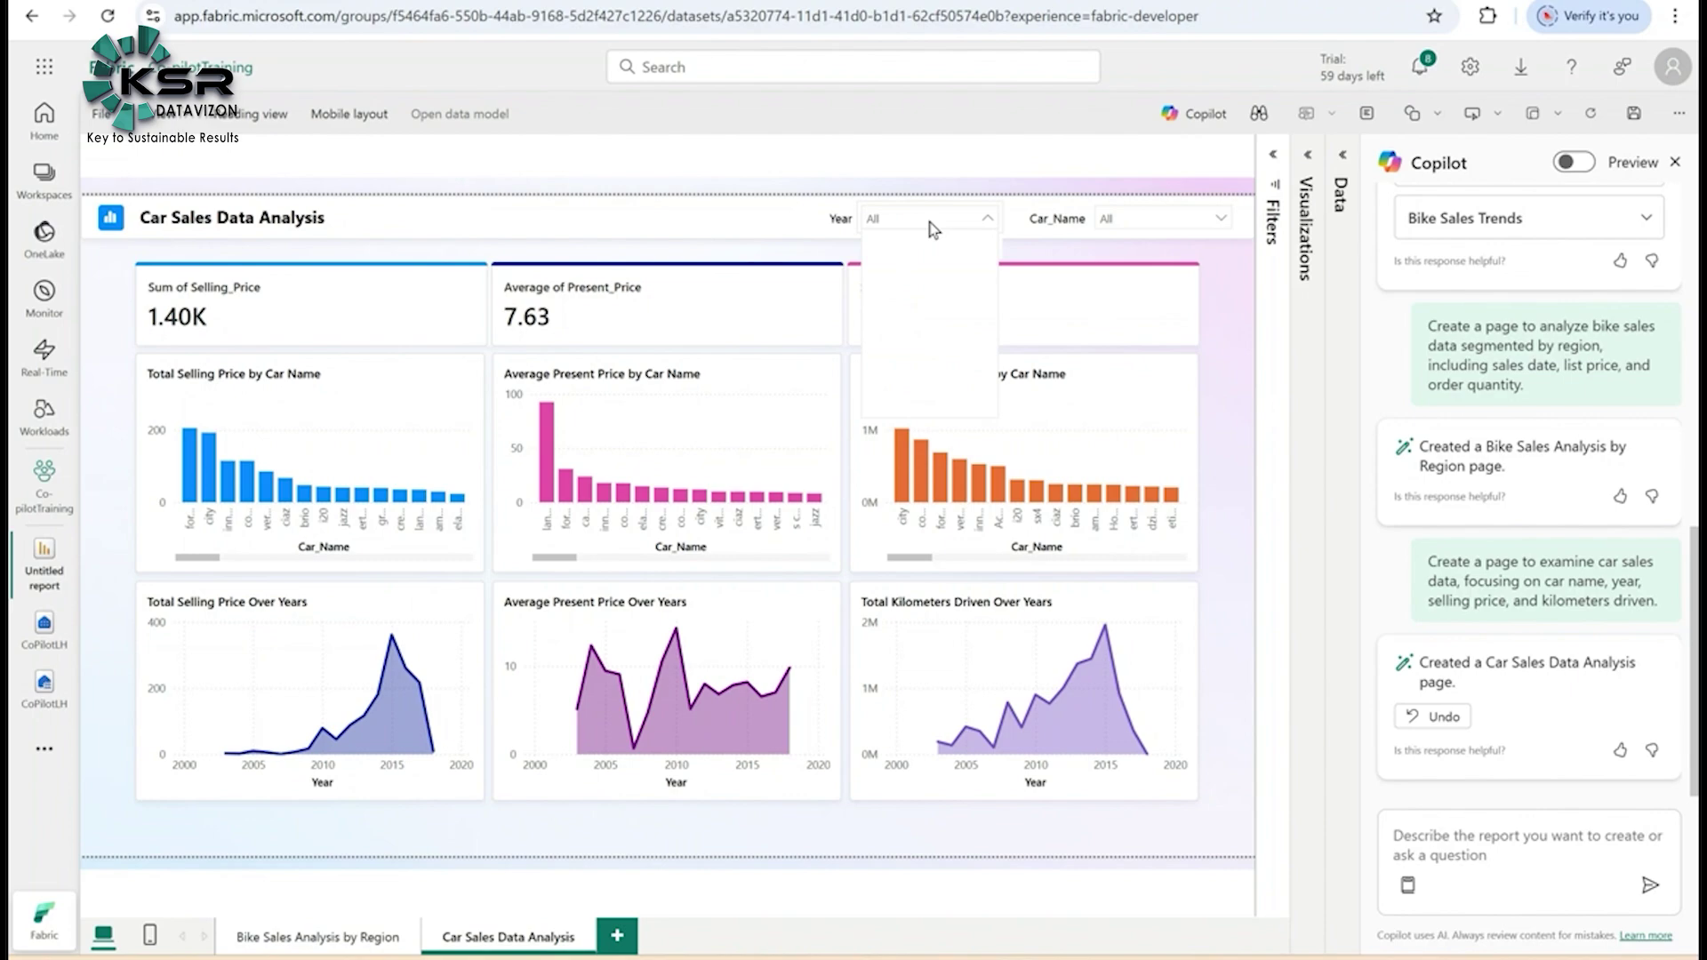
pyautogui.click(1146, 223)
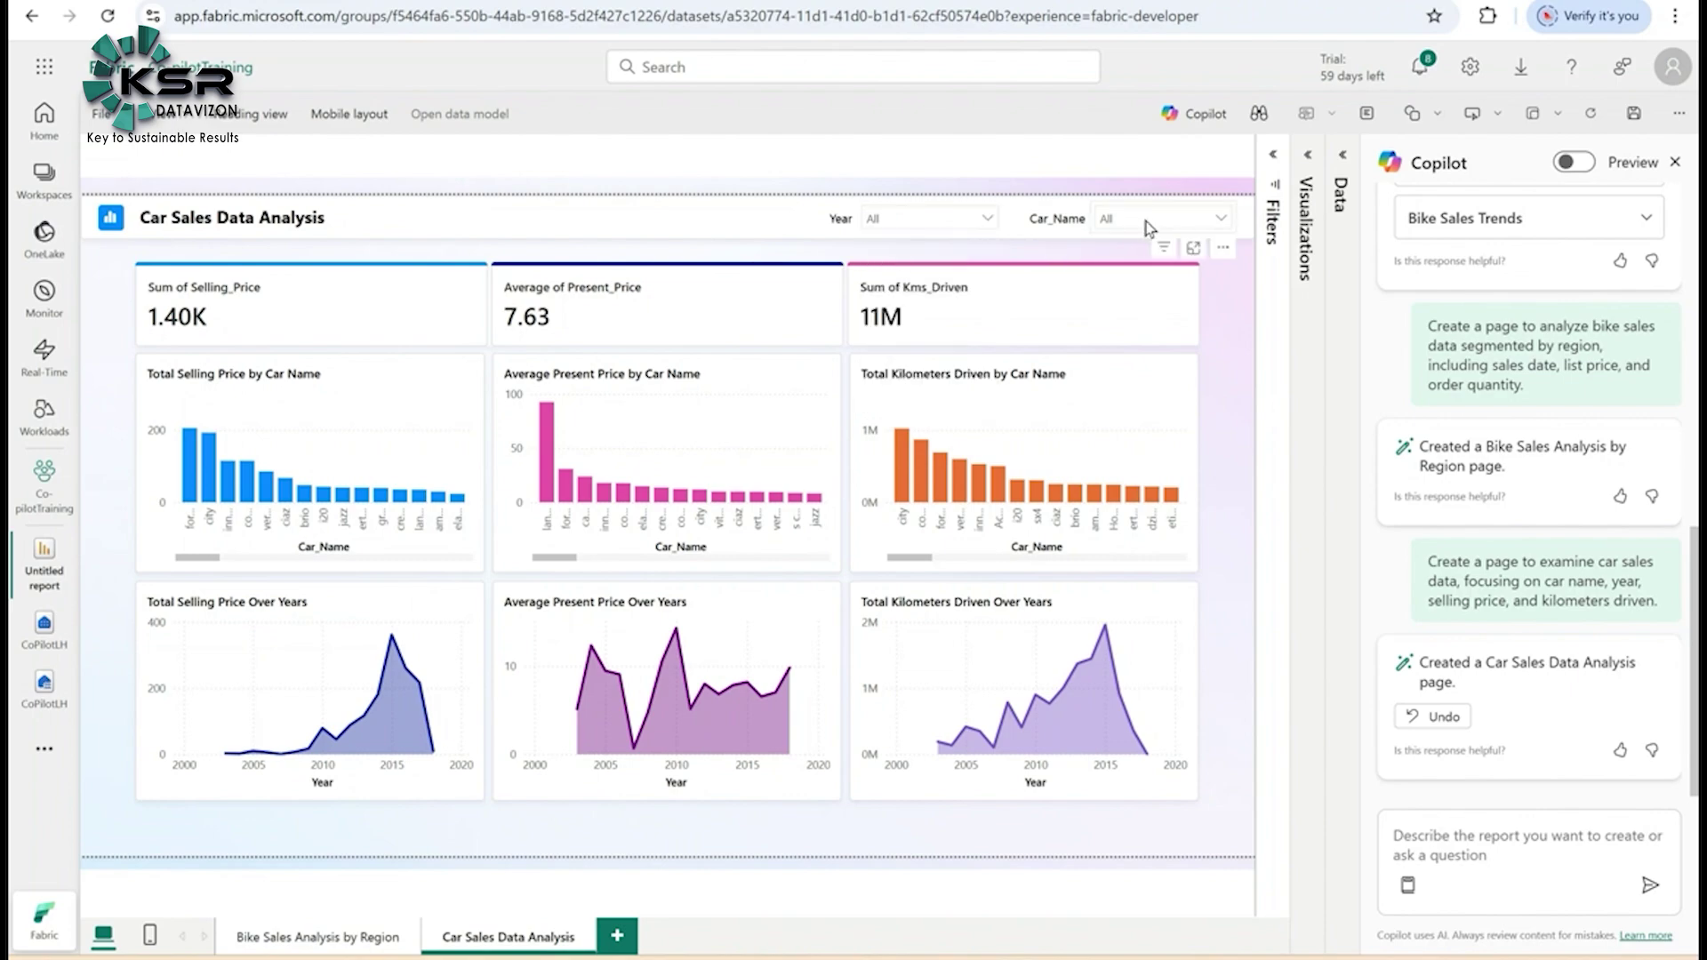
pyautogui.click(1147, 224)
# - Expand Copilot's Investment Banking Performance suggestion to read its proposed contents
pyautogui.scroll(5, 1500, 459)
pyautogui.scroll(1, 1499, 460)
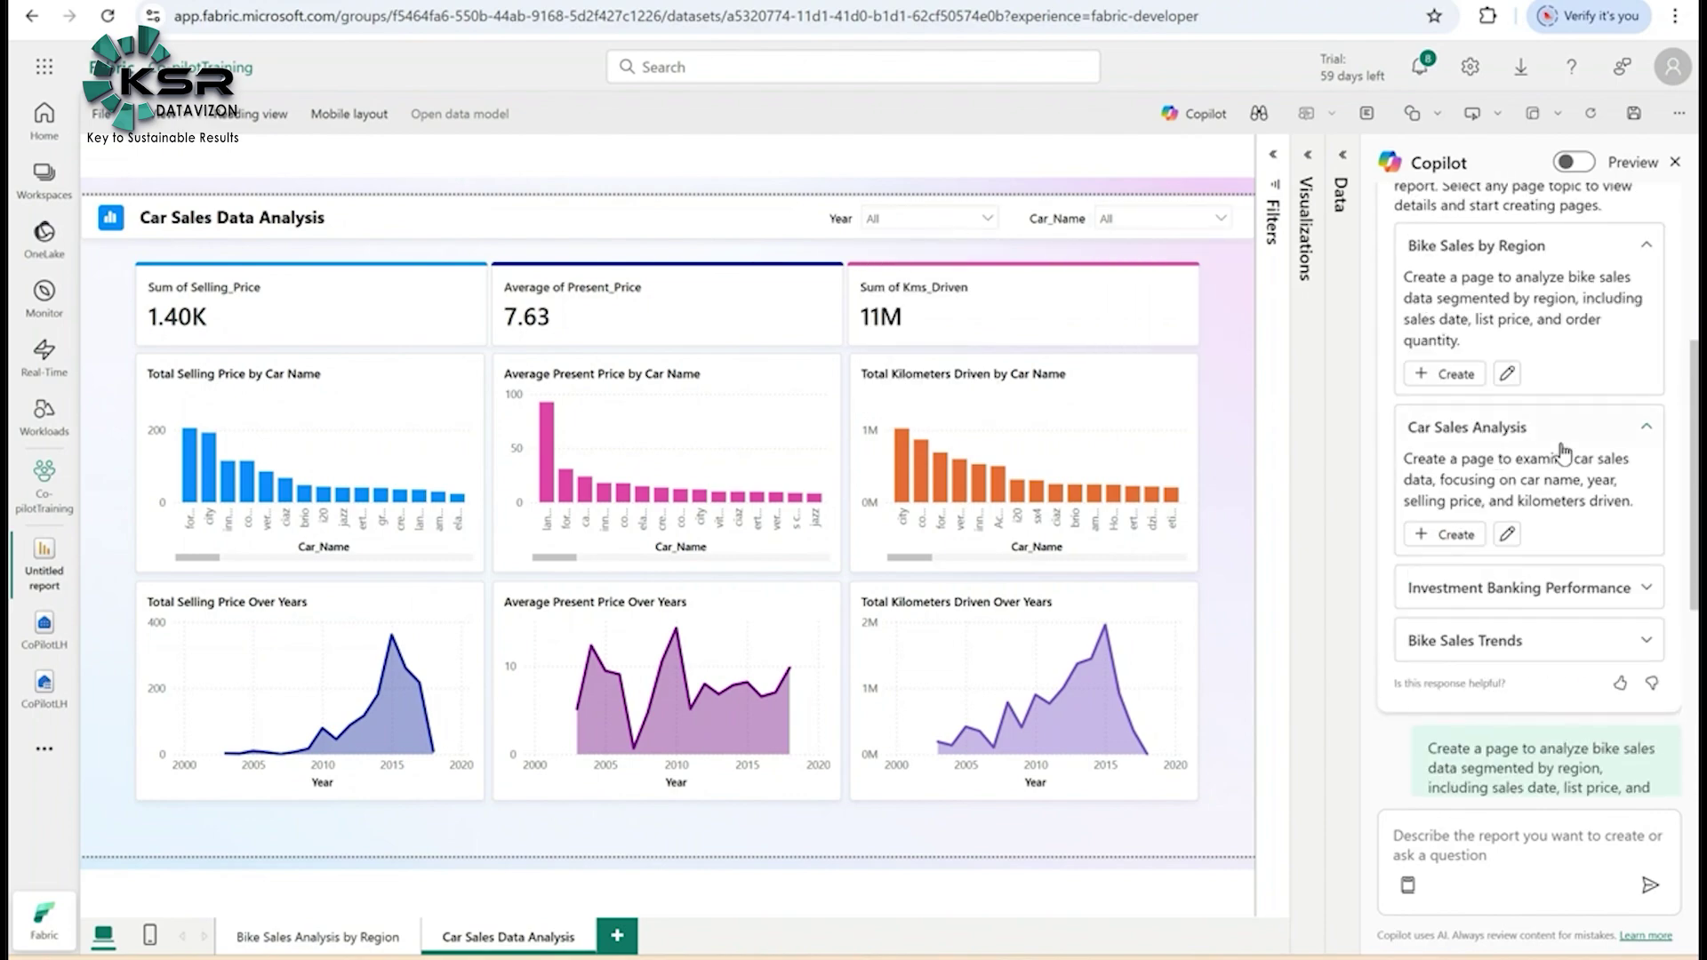
pyautogui.click(1647, 598)
pyautogui.scroll(-2, 1509, 586)
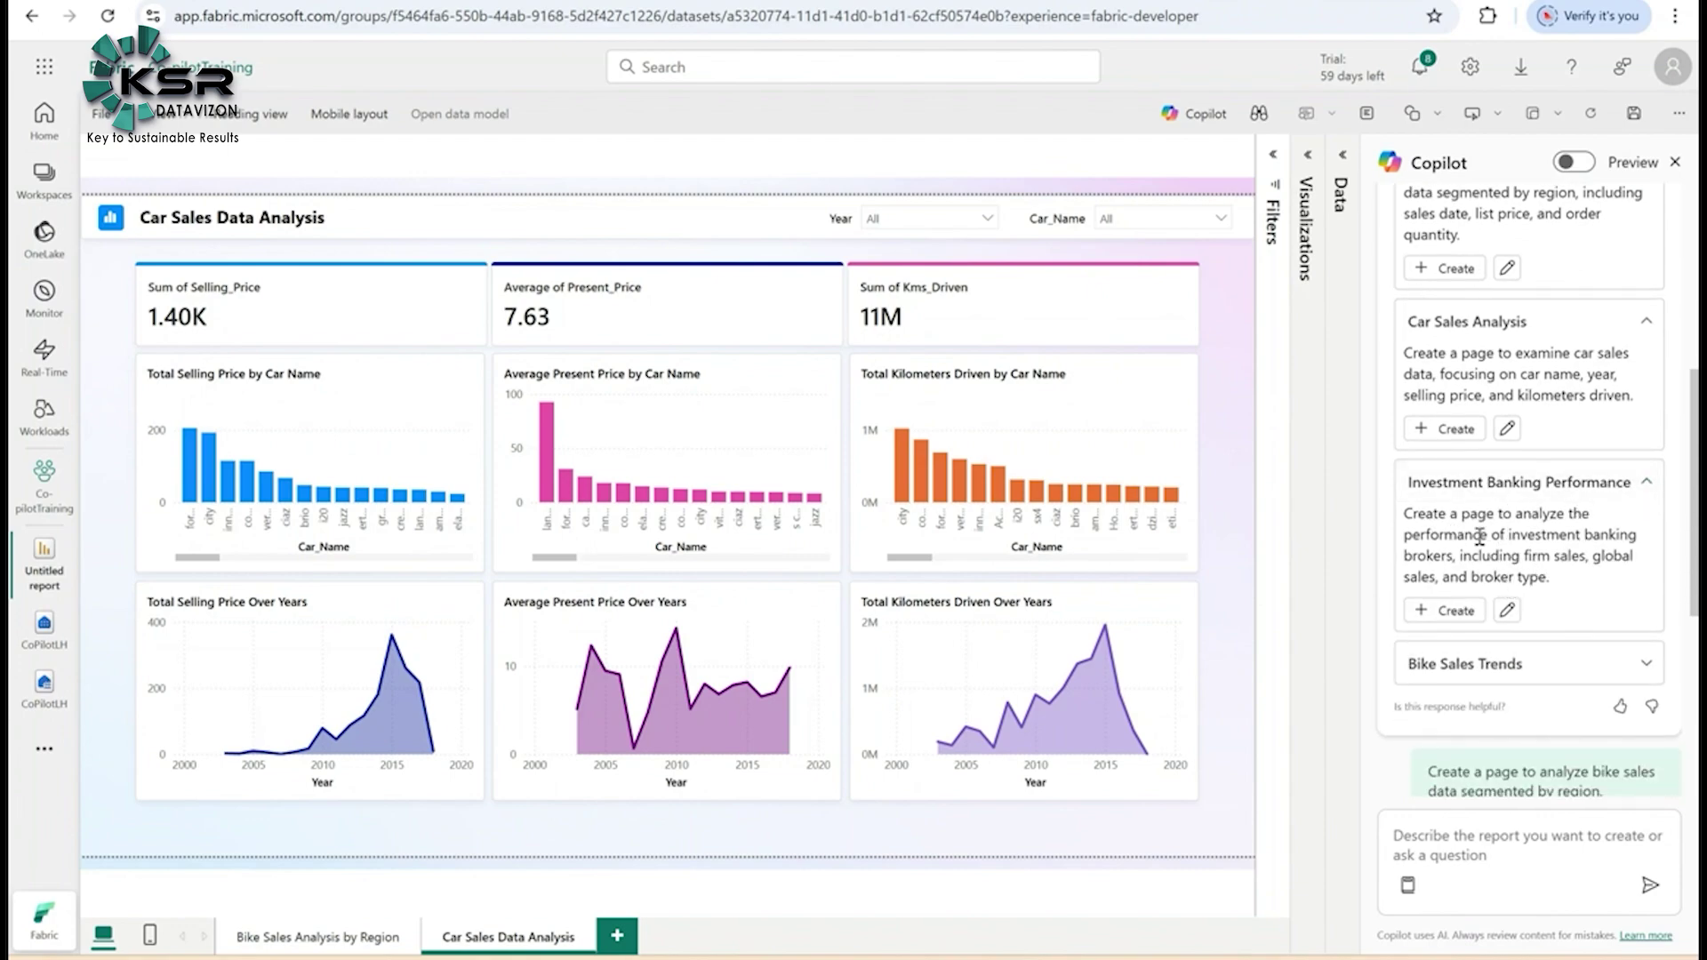
# - Create the Investment Banking Brokers Performance page from Copilot's suggestion
pyautogui.click(1446, 613)
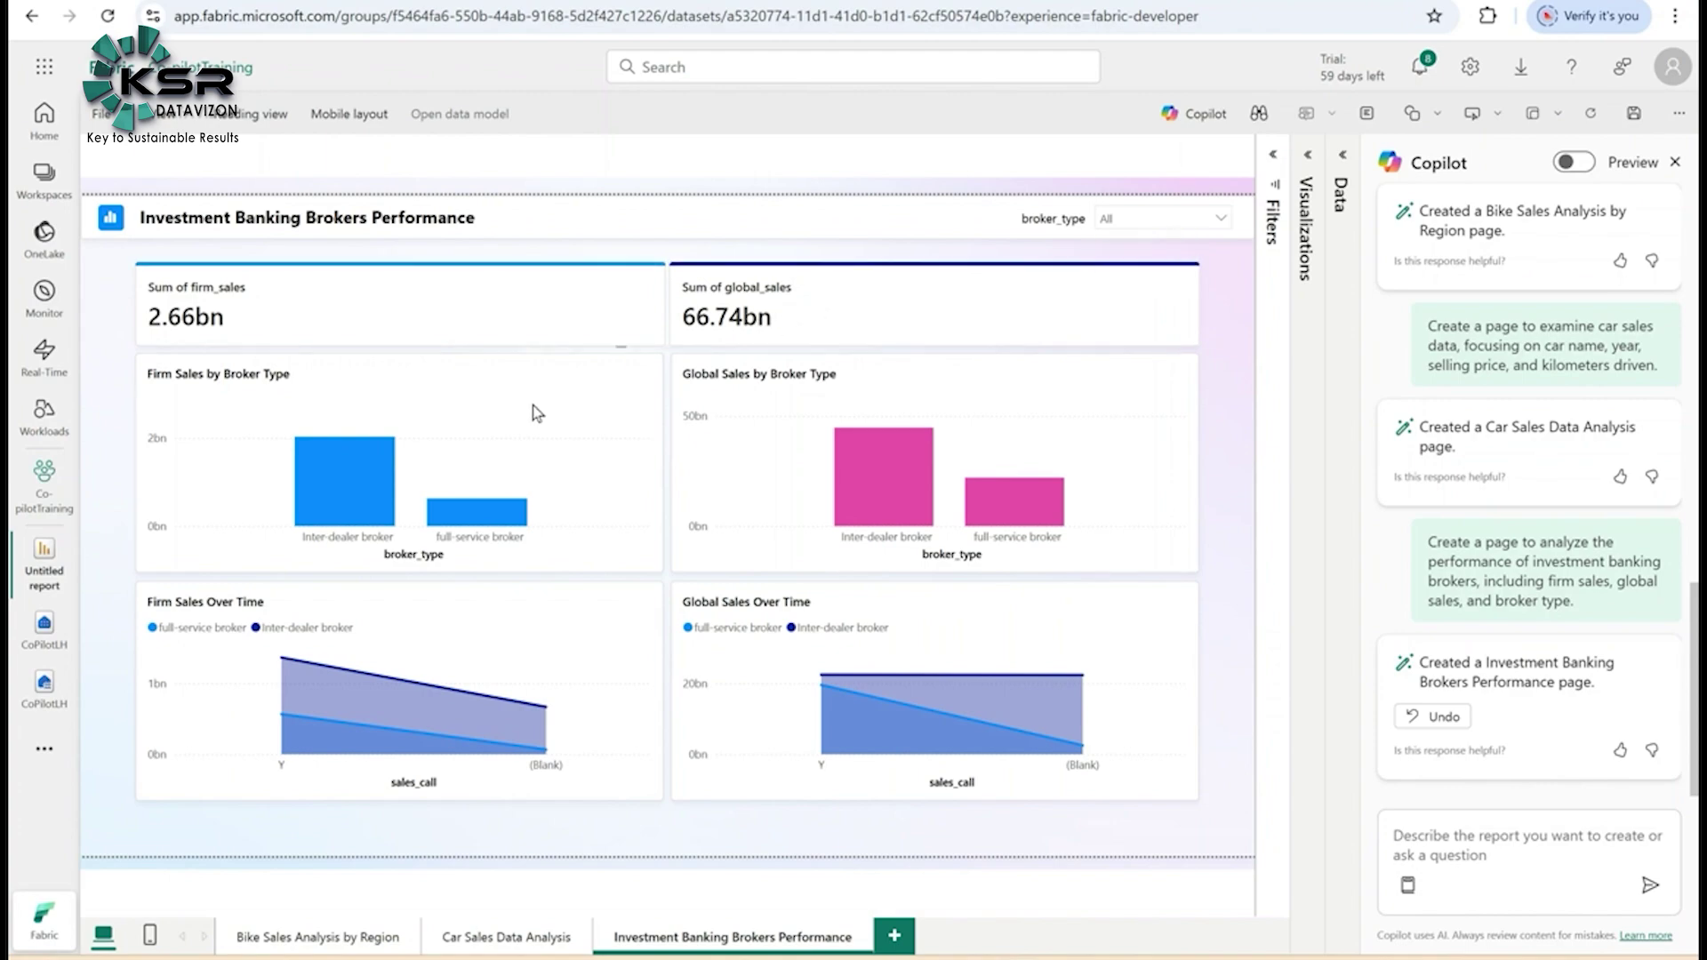
pyautogui.scroll(10, 1626, 601)
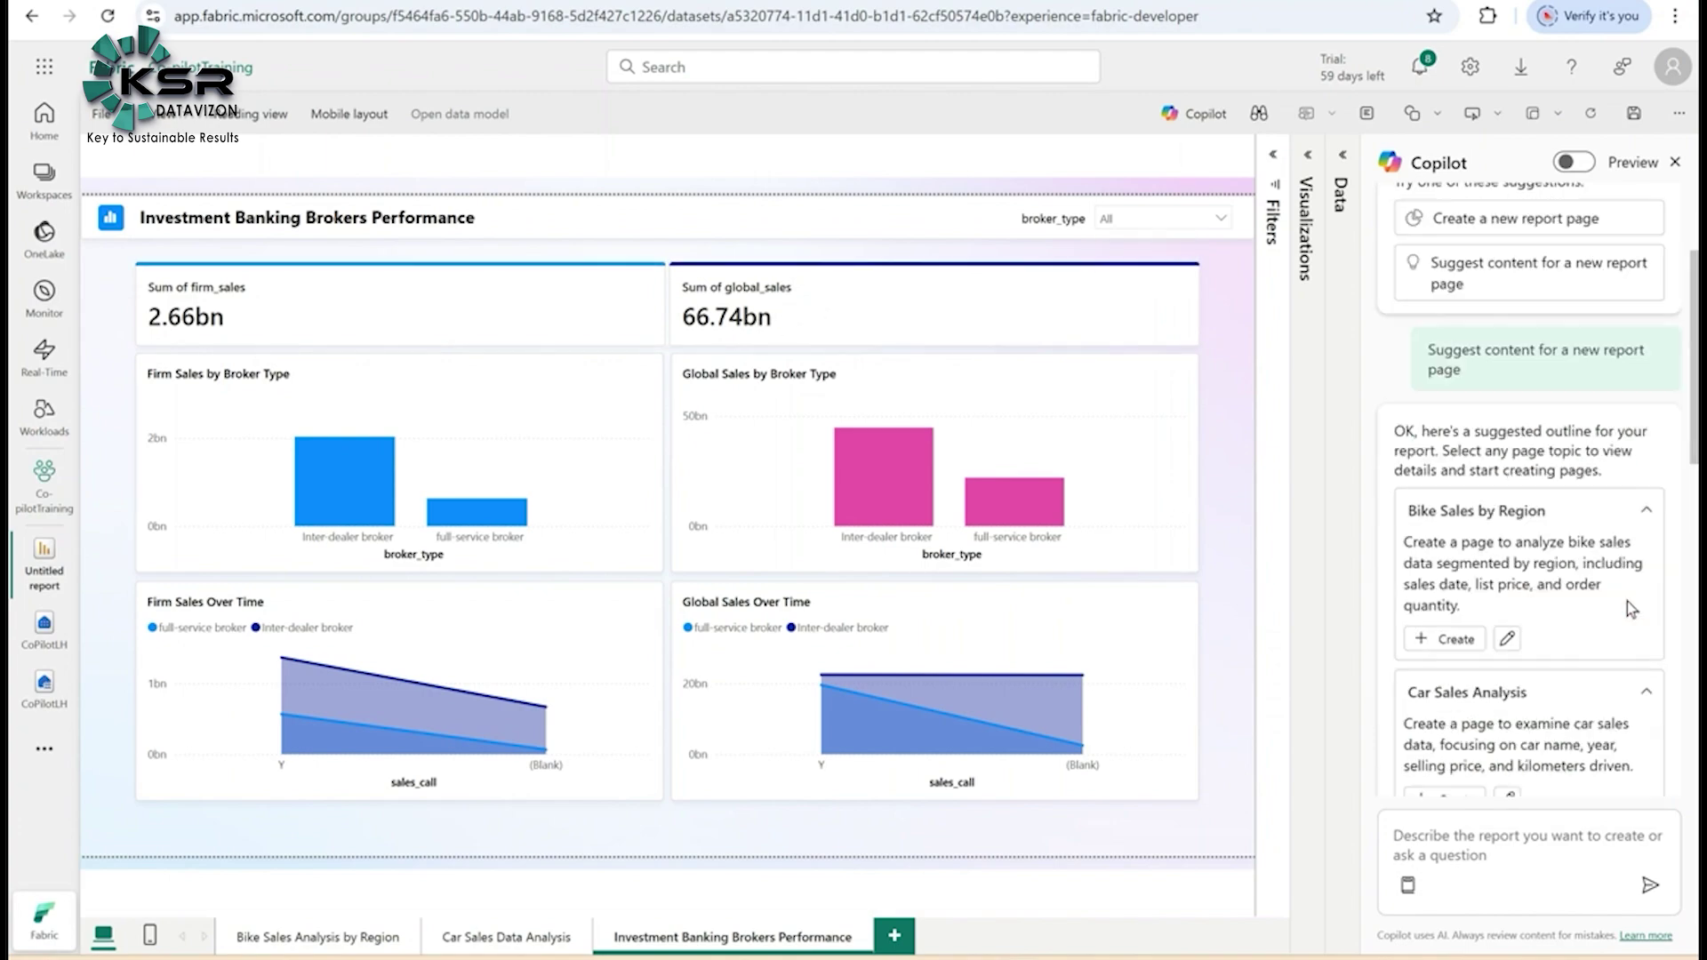
pyautogui.scroll(1, 1627, 601)
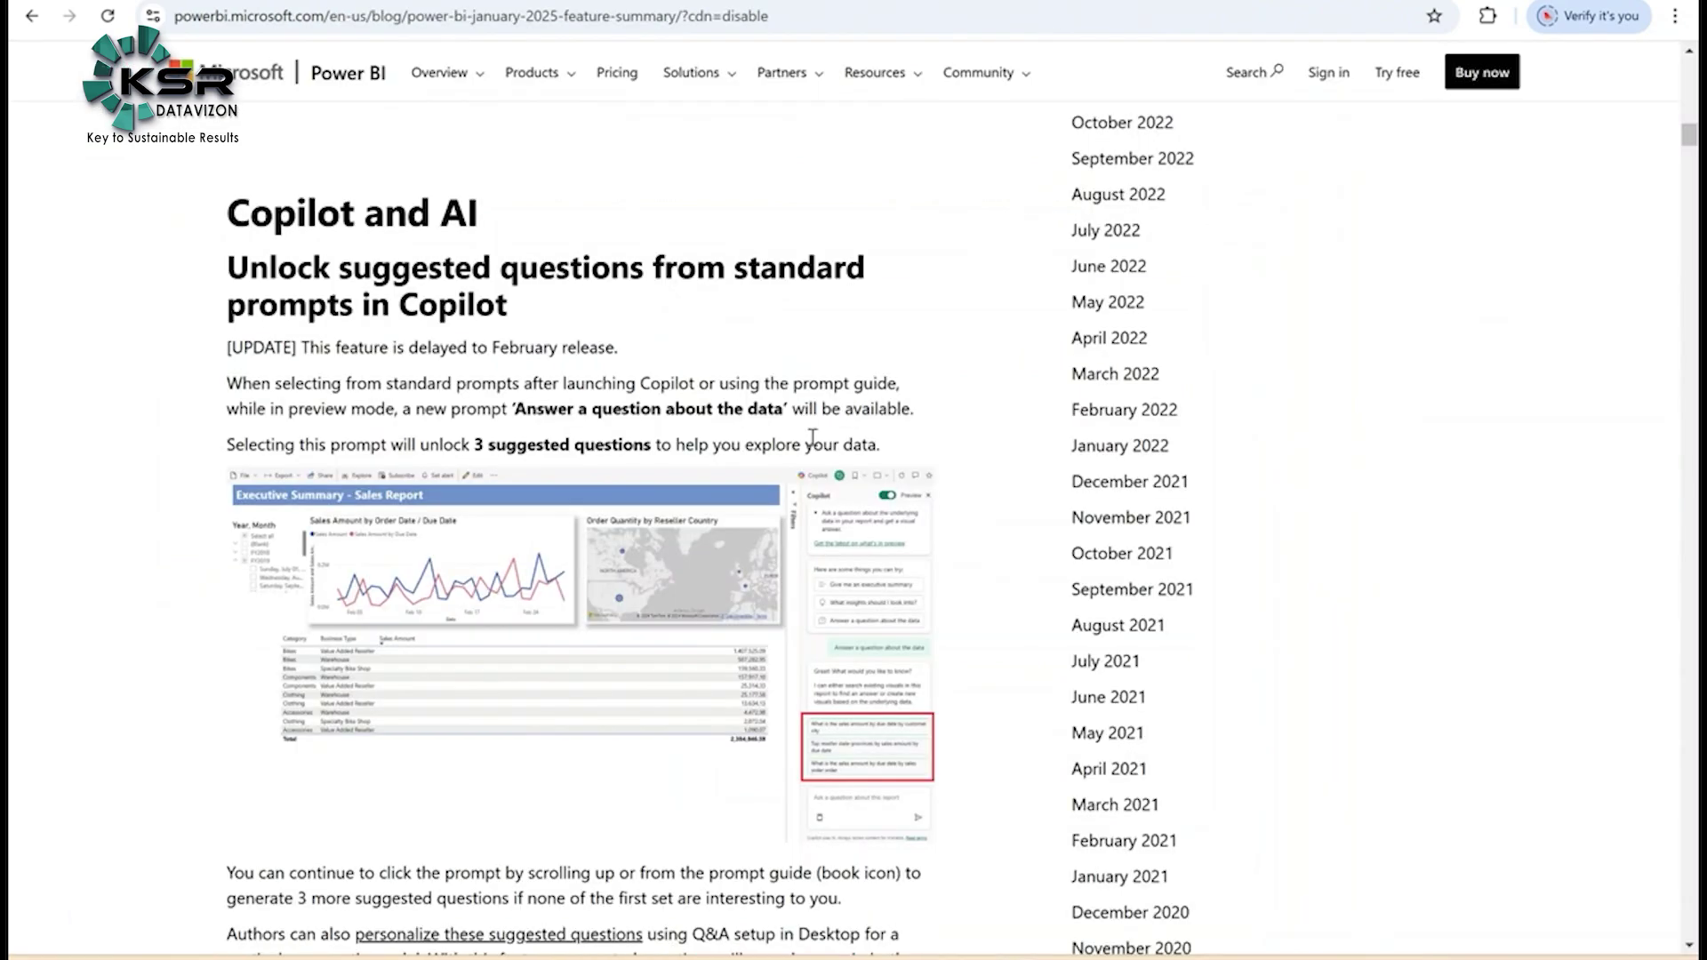
# - Scroll the blog down to the Reporting section's 'Explore this data' heading
pyautogui.scroll(-5, 811, 438)
pyautogui.scroll(-2, 814, 433)
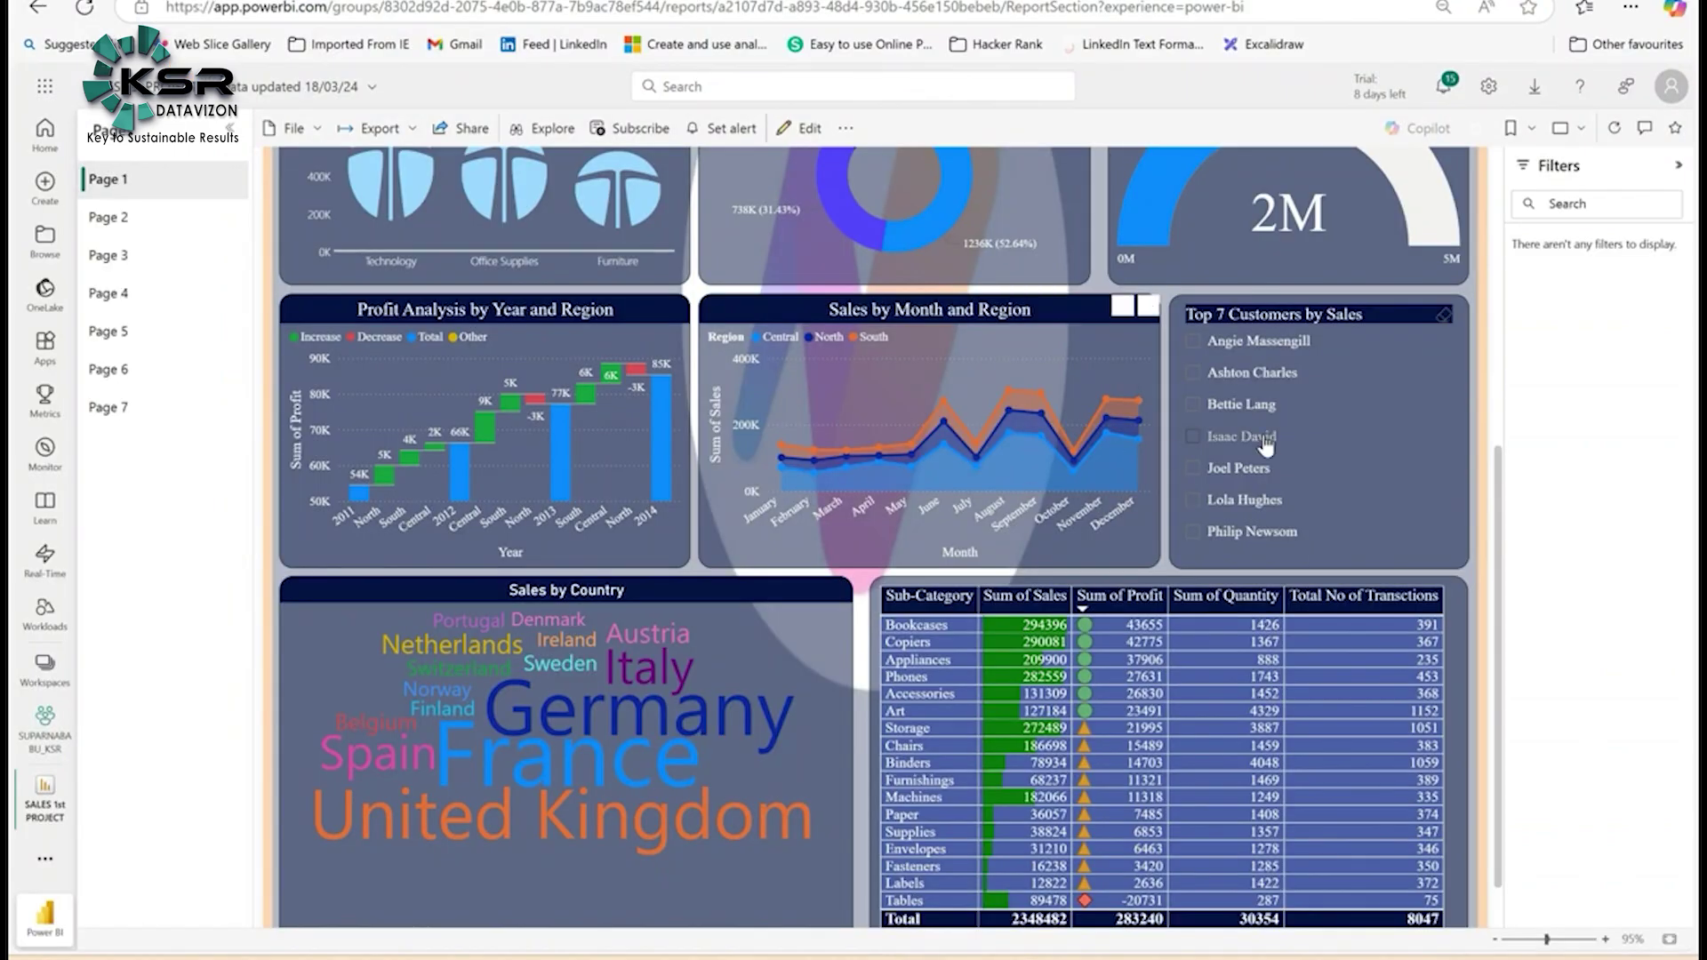
# - Explore Sales by Month and Region as a month-by-region matrix, then close without saving
pyautogui.scroll(5, 952, 265)
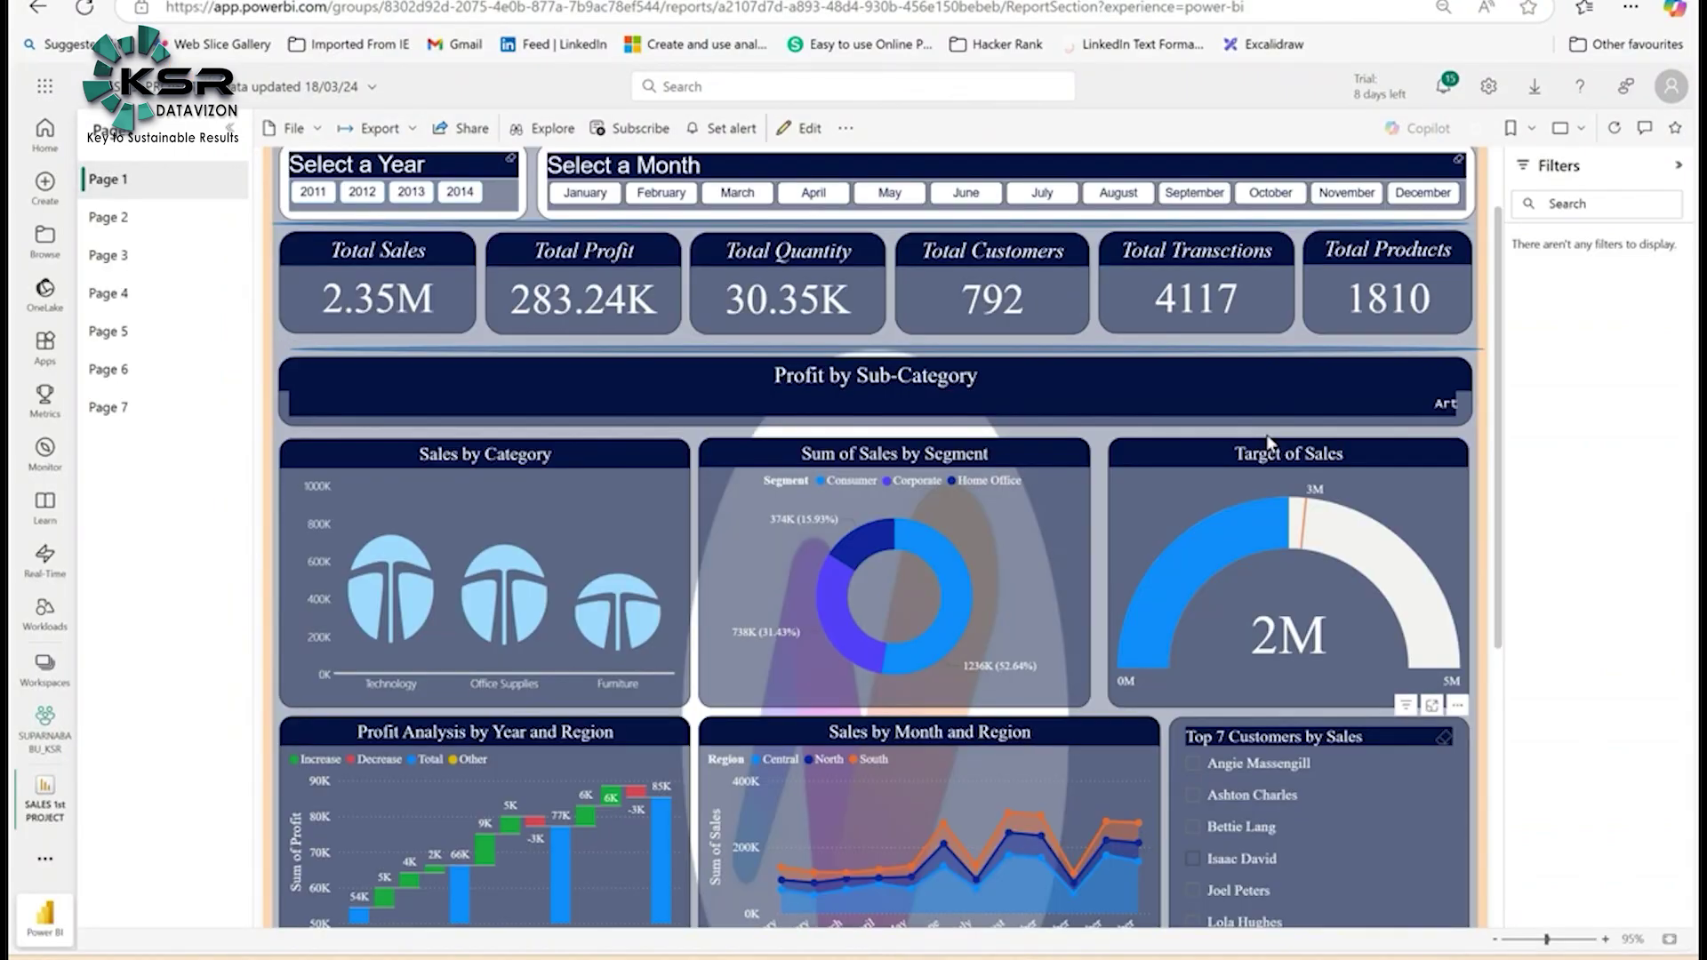
pyautogui.scroll(-5, 1070, 212)
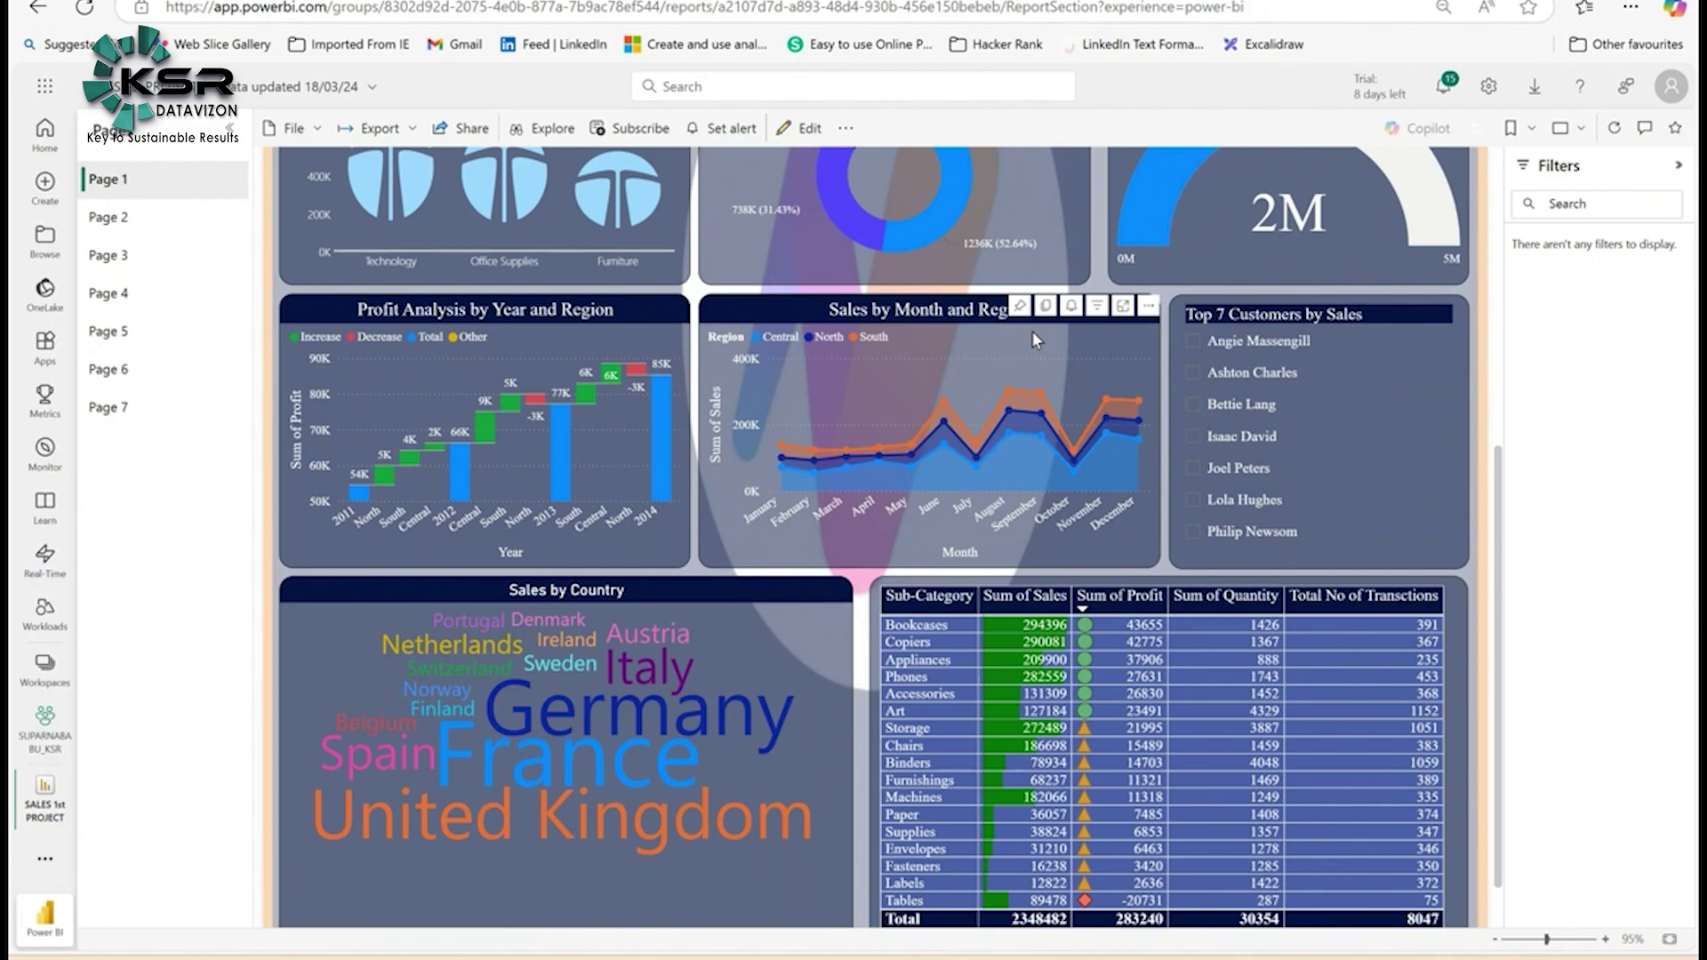
pyautogui.click(1149, 308)
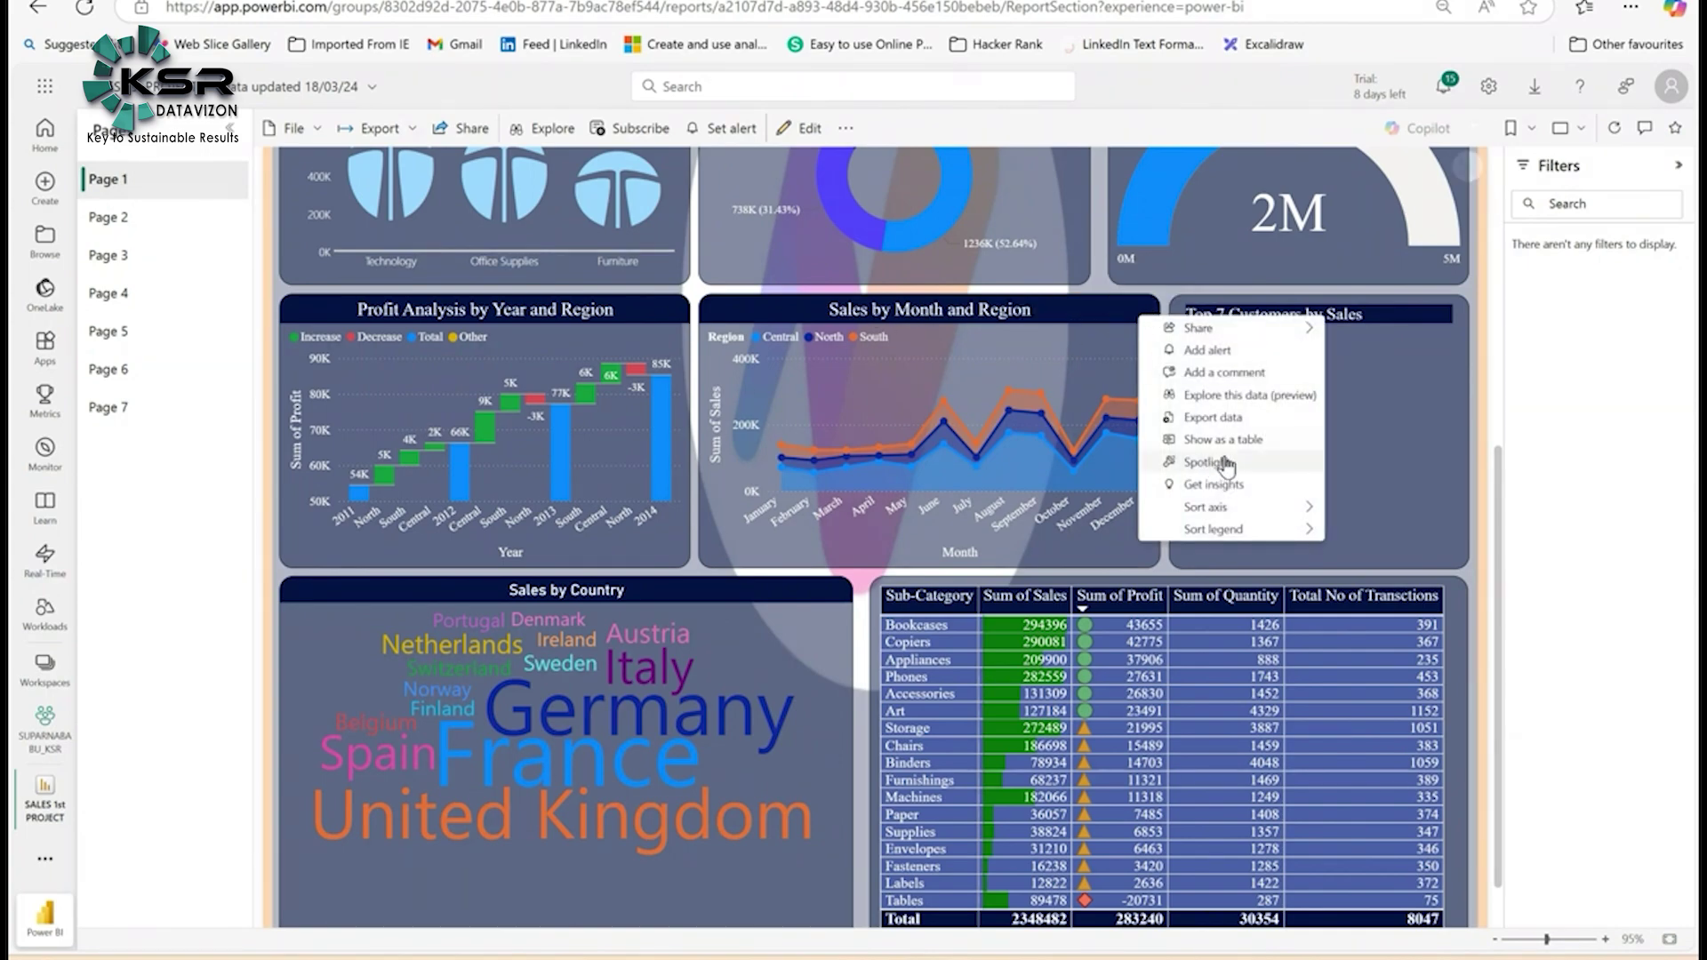
pyautogui.click(1243, 400)
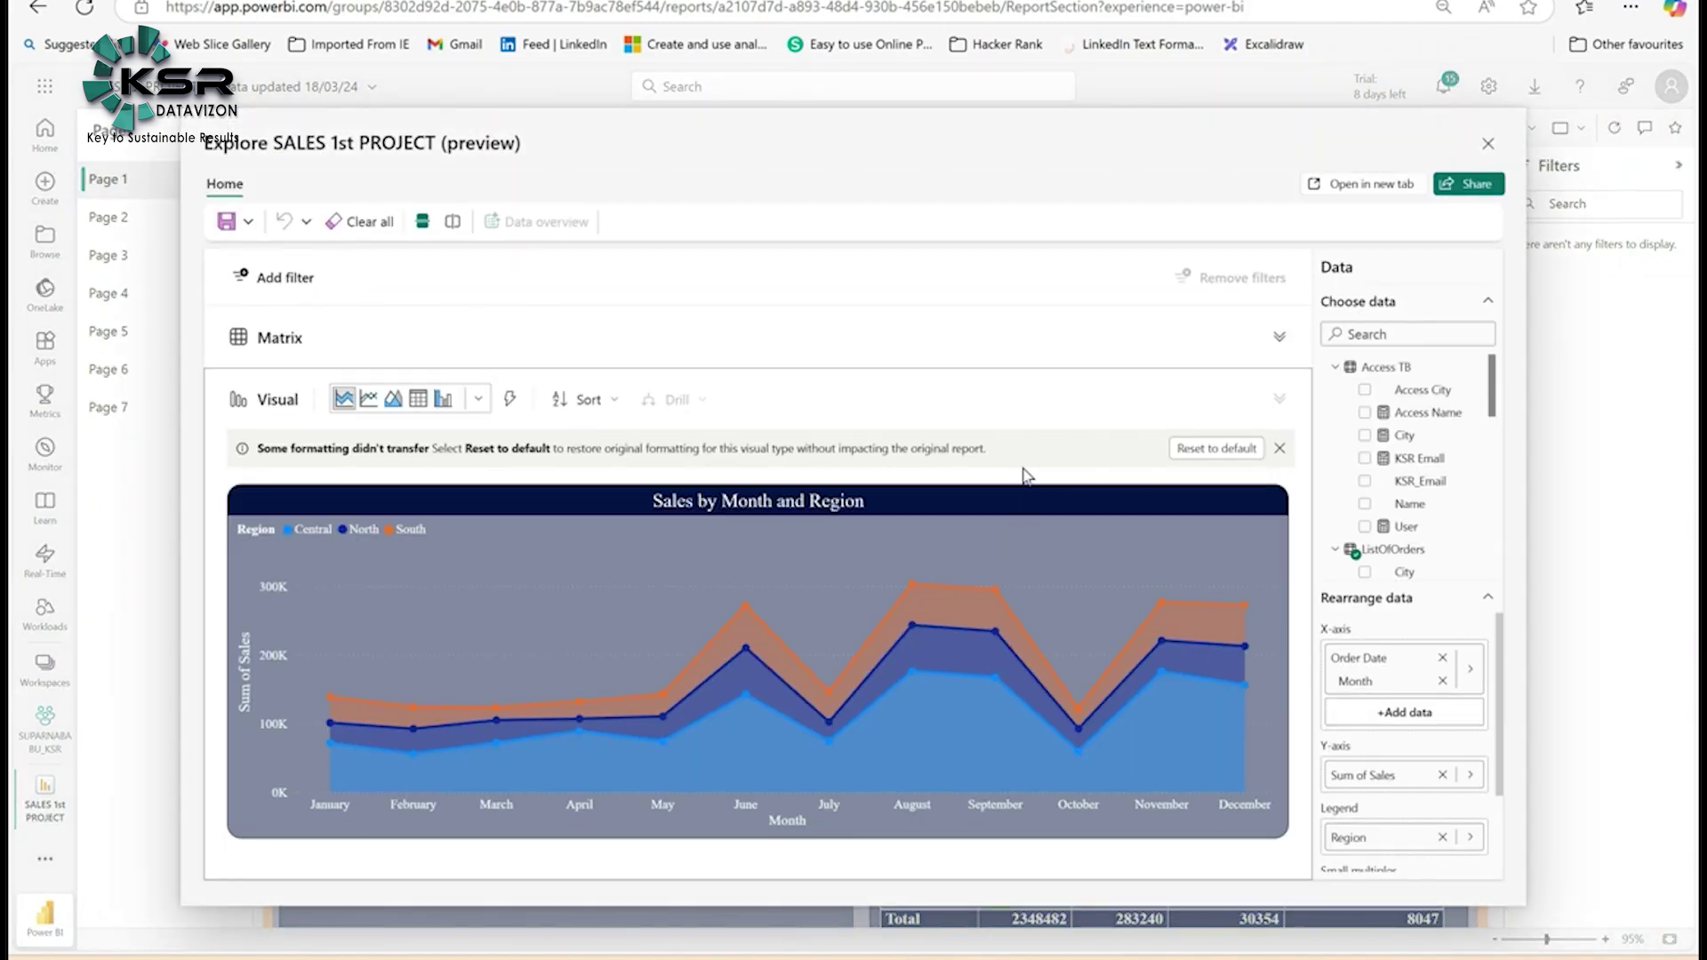
pyautogui.click(1278, 337)
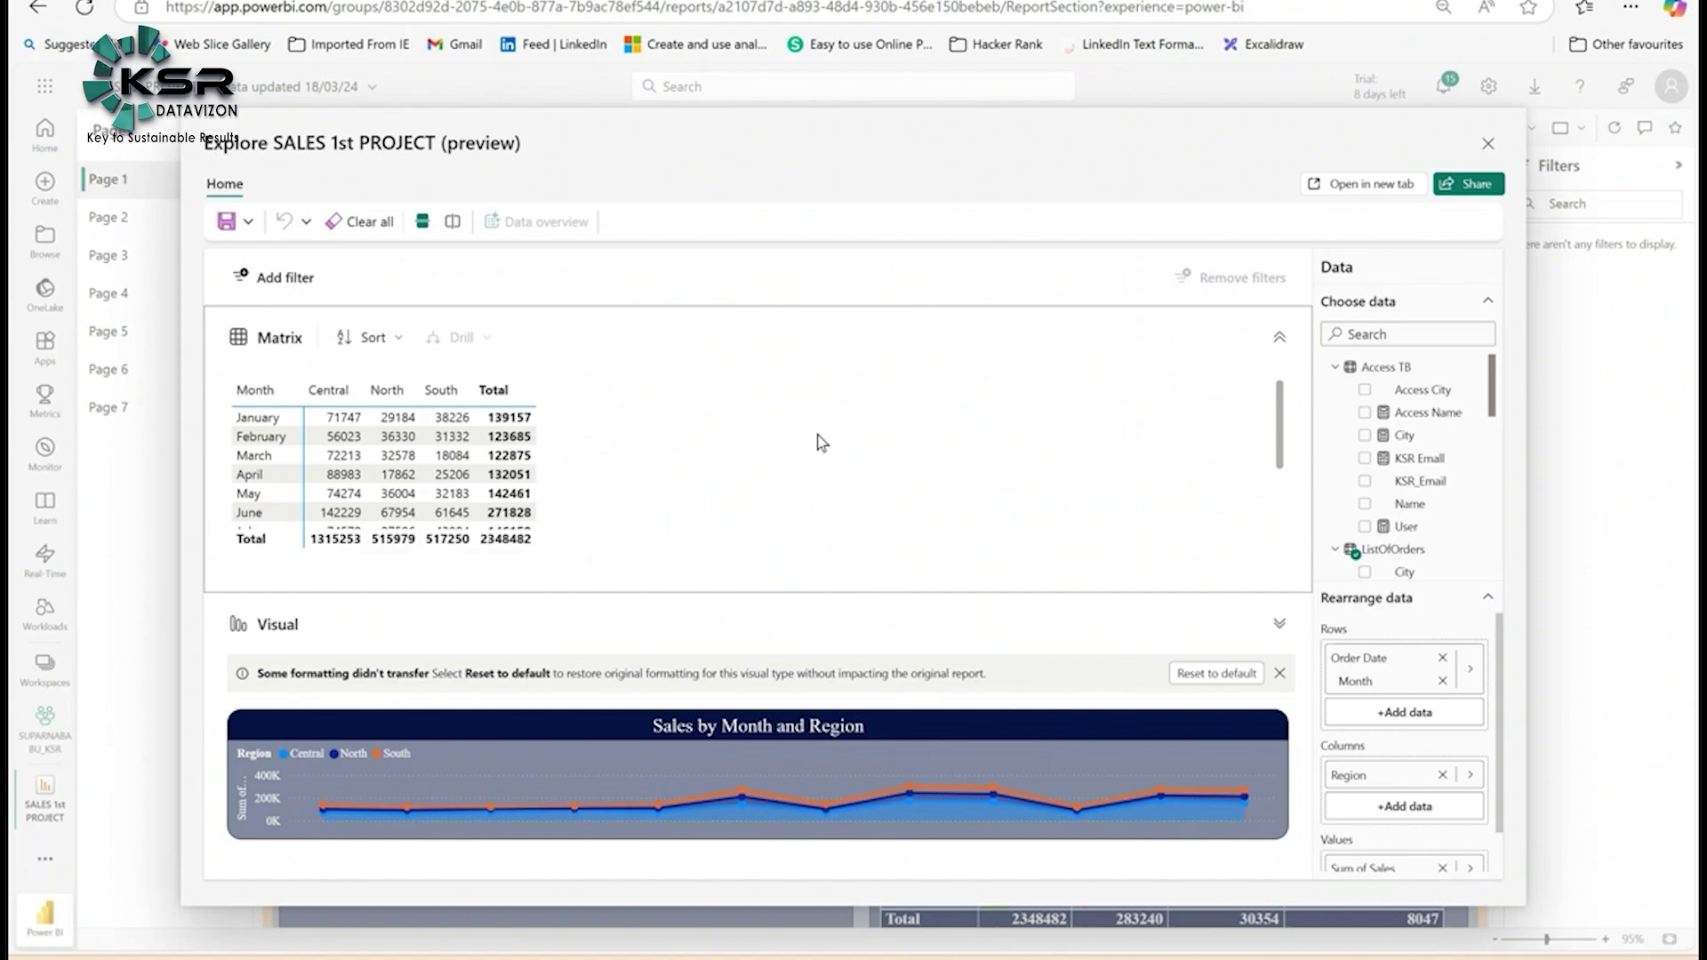
pyautogui.scroll(-3, 819, 504)
pyautogui.scroll(3, 812, 472)
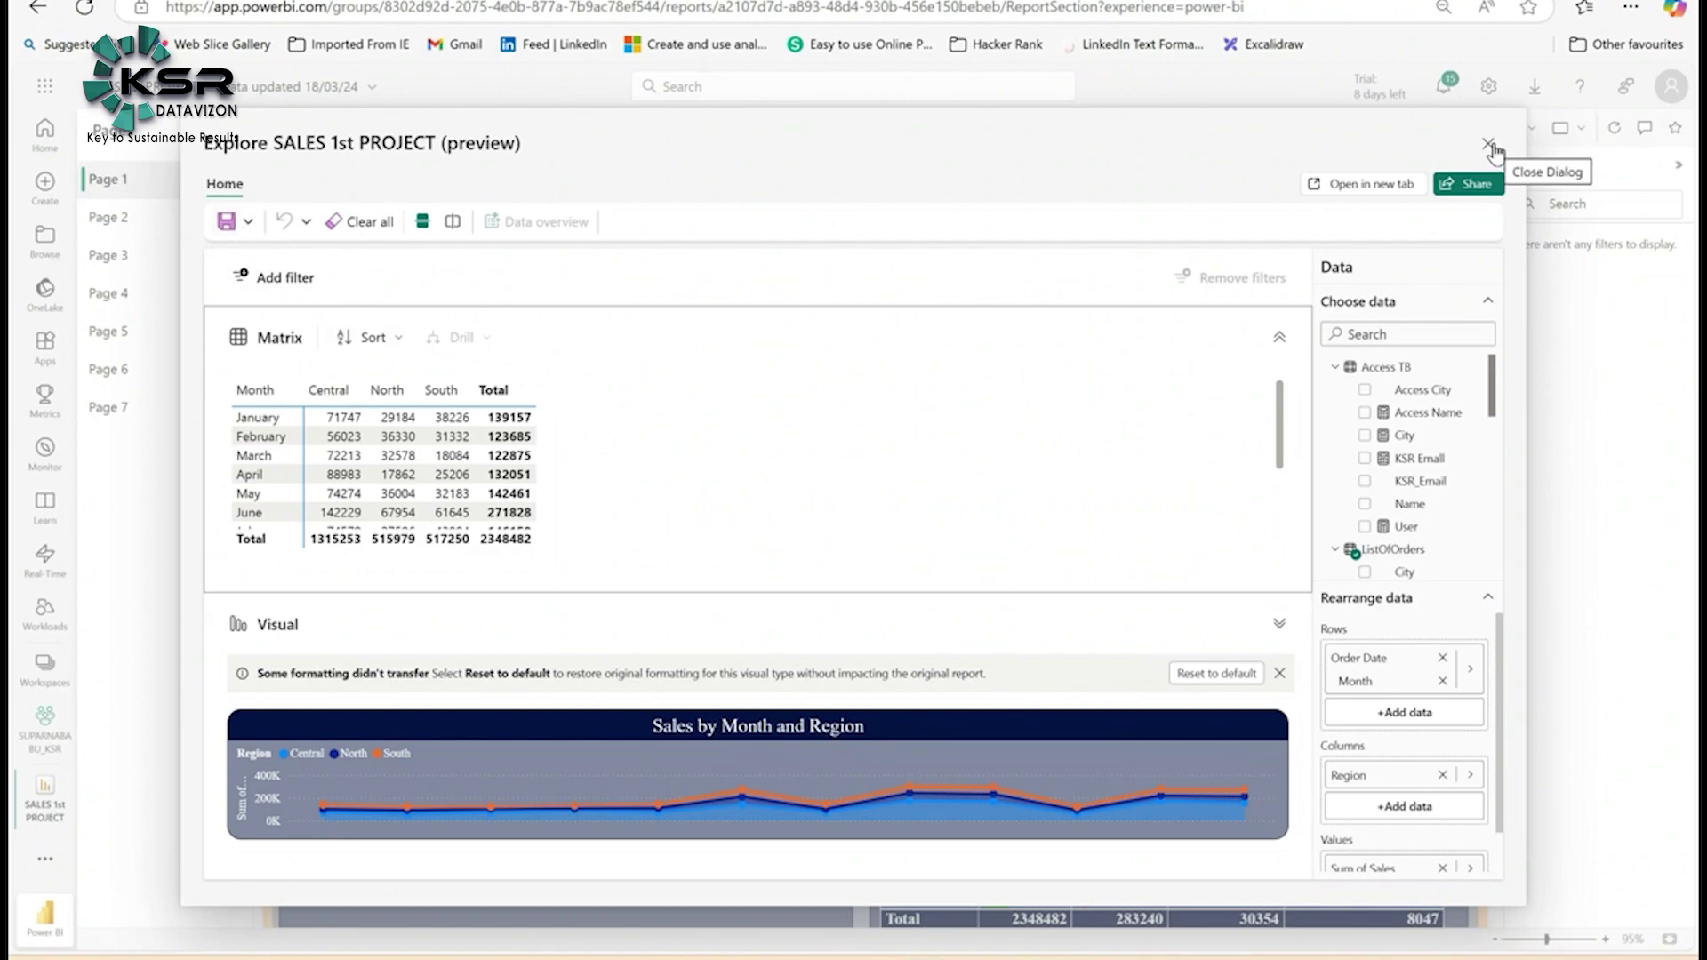
pyautogui.click(1474, 175)
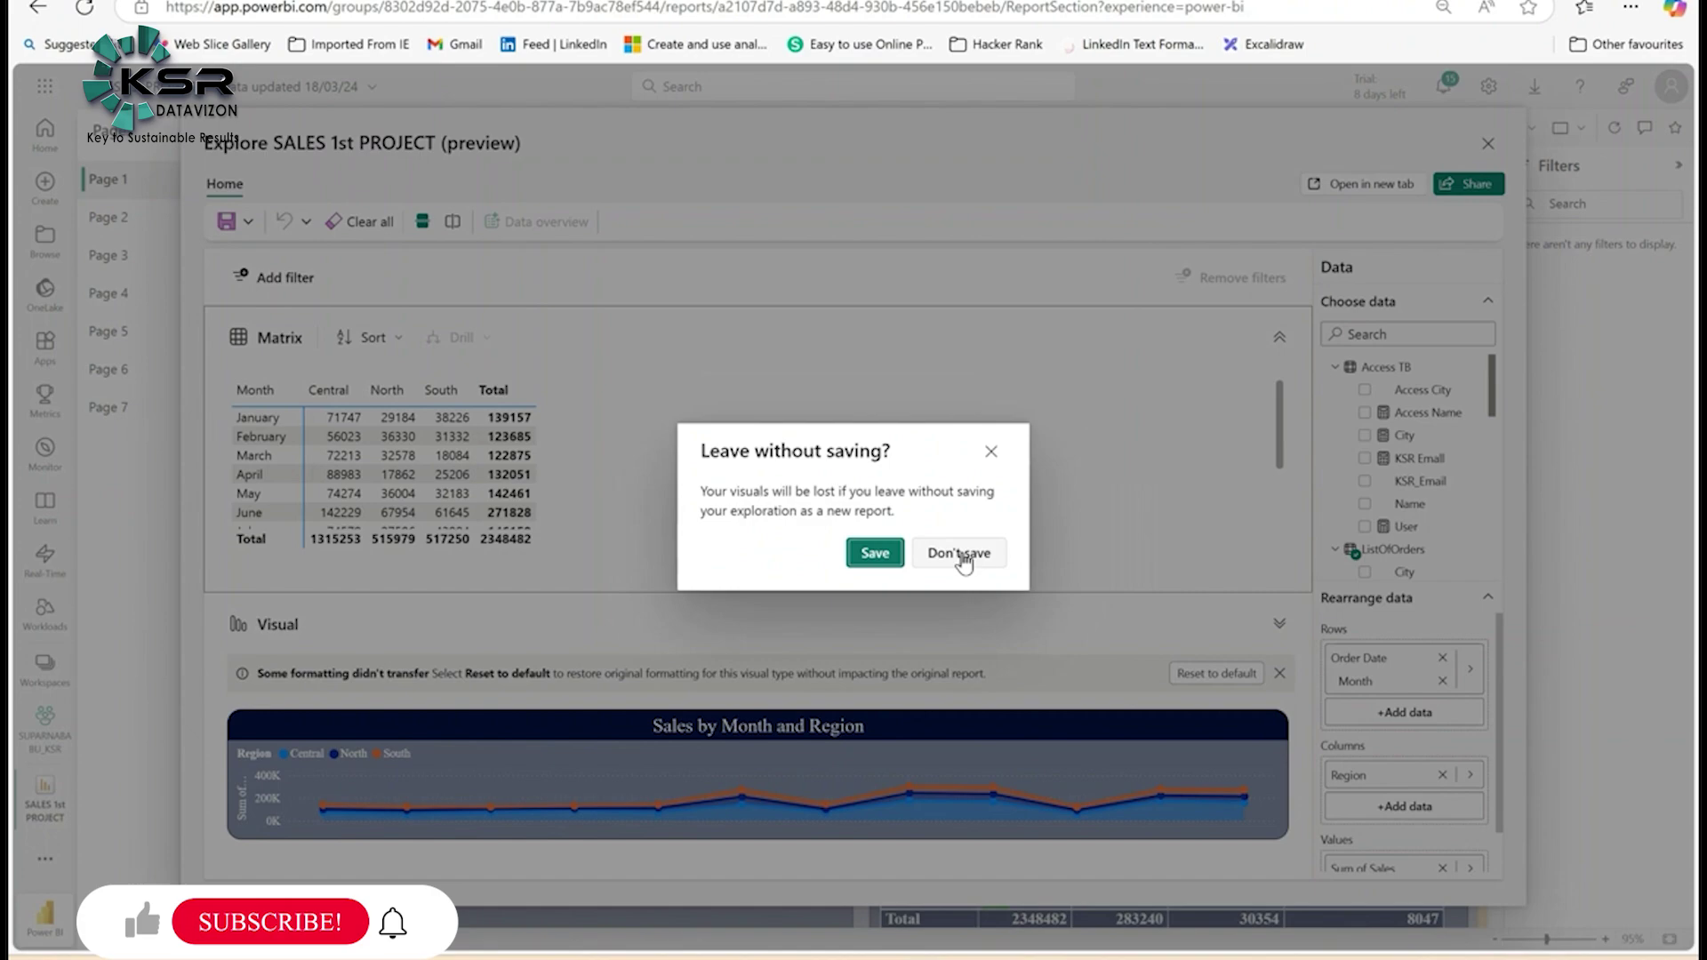
pyautogui.click(955, 554)
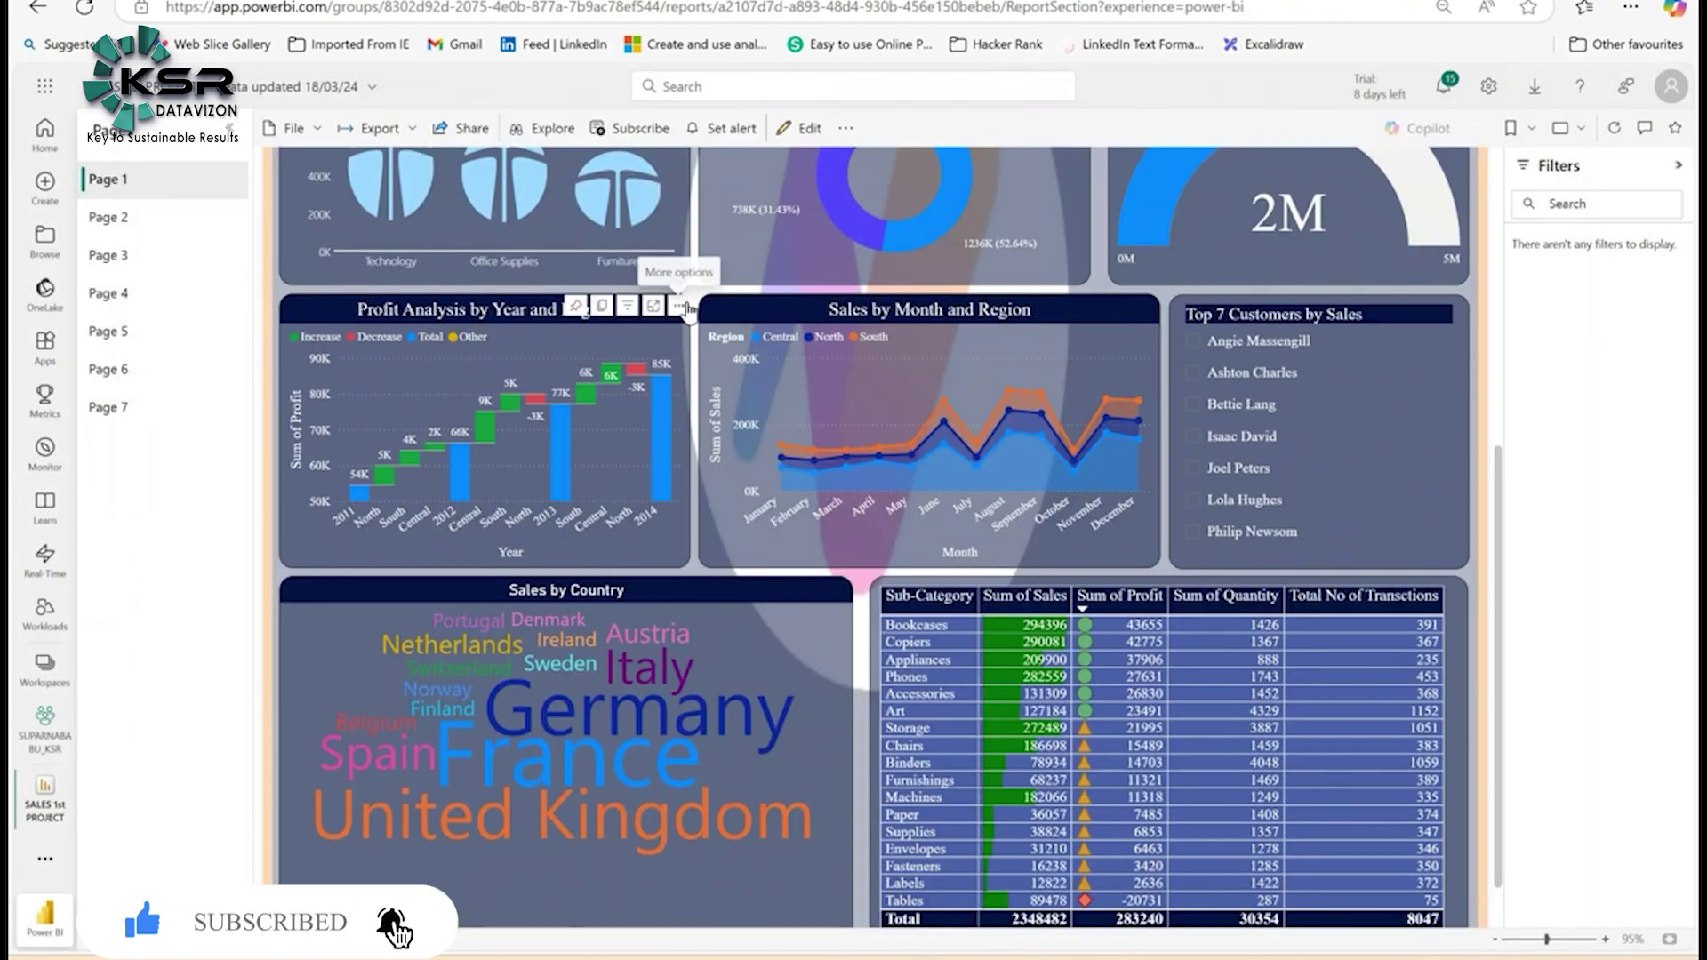
# - Explore Profit Analysis by Year and Region as a year-by-region matrix, then collapse it to the chart
pyautogui.click(679, 308)
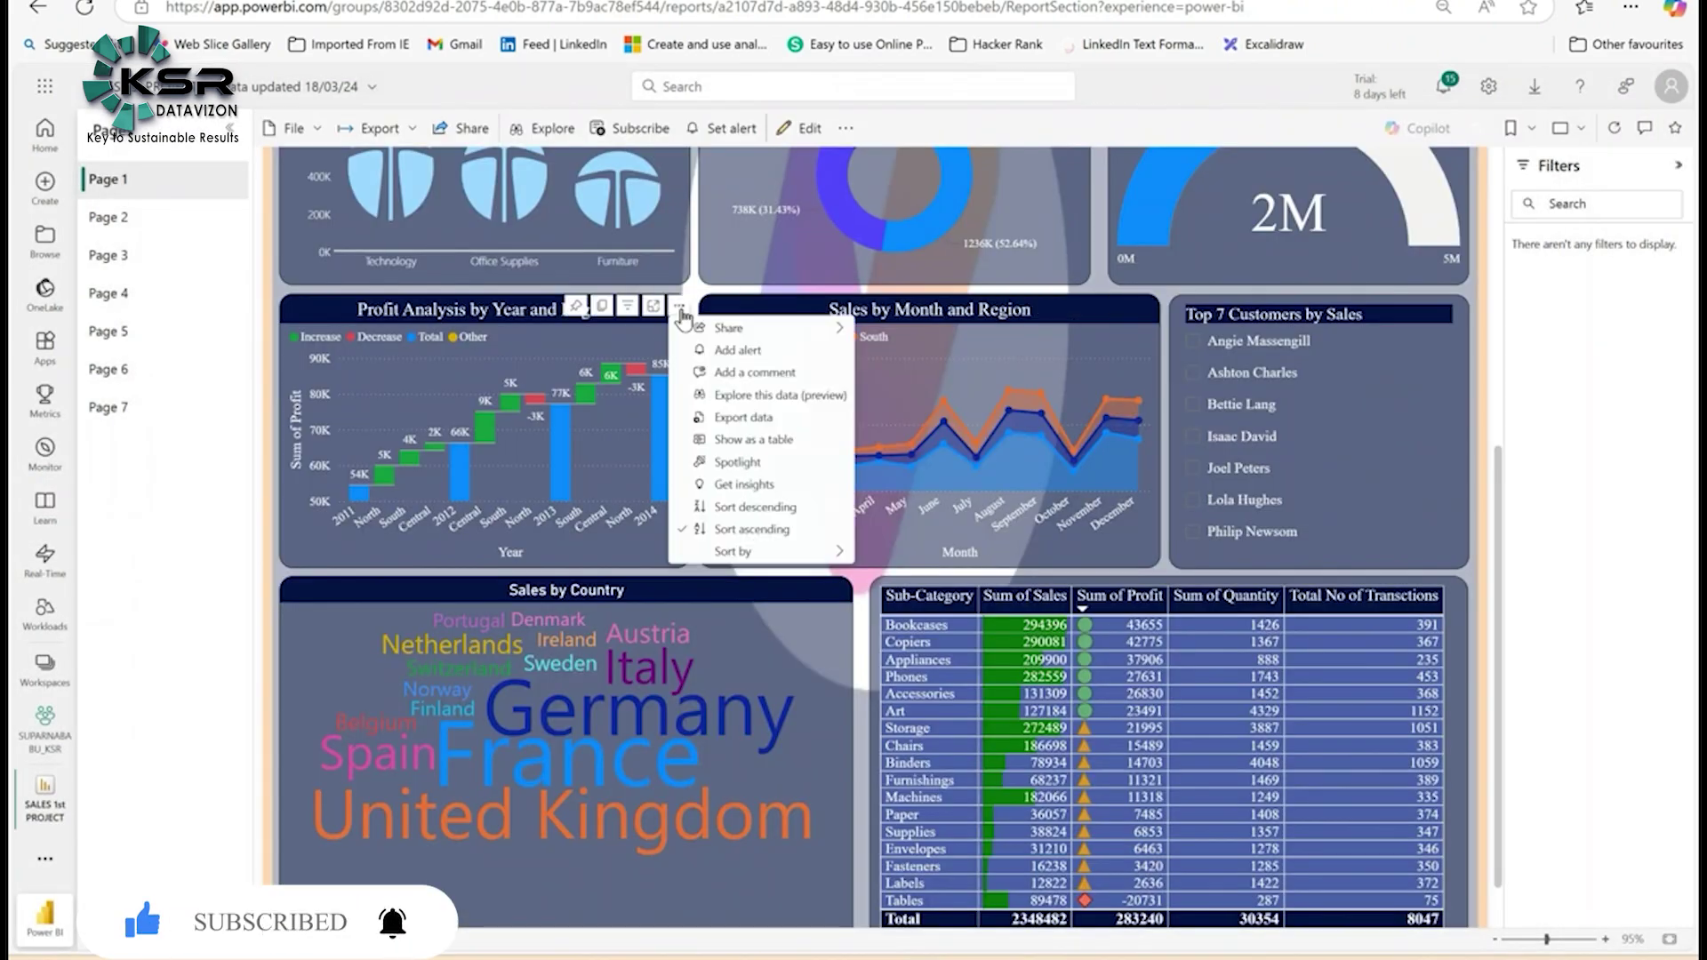
pyautogui.click(747, 398)
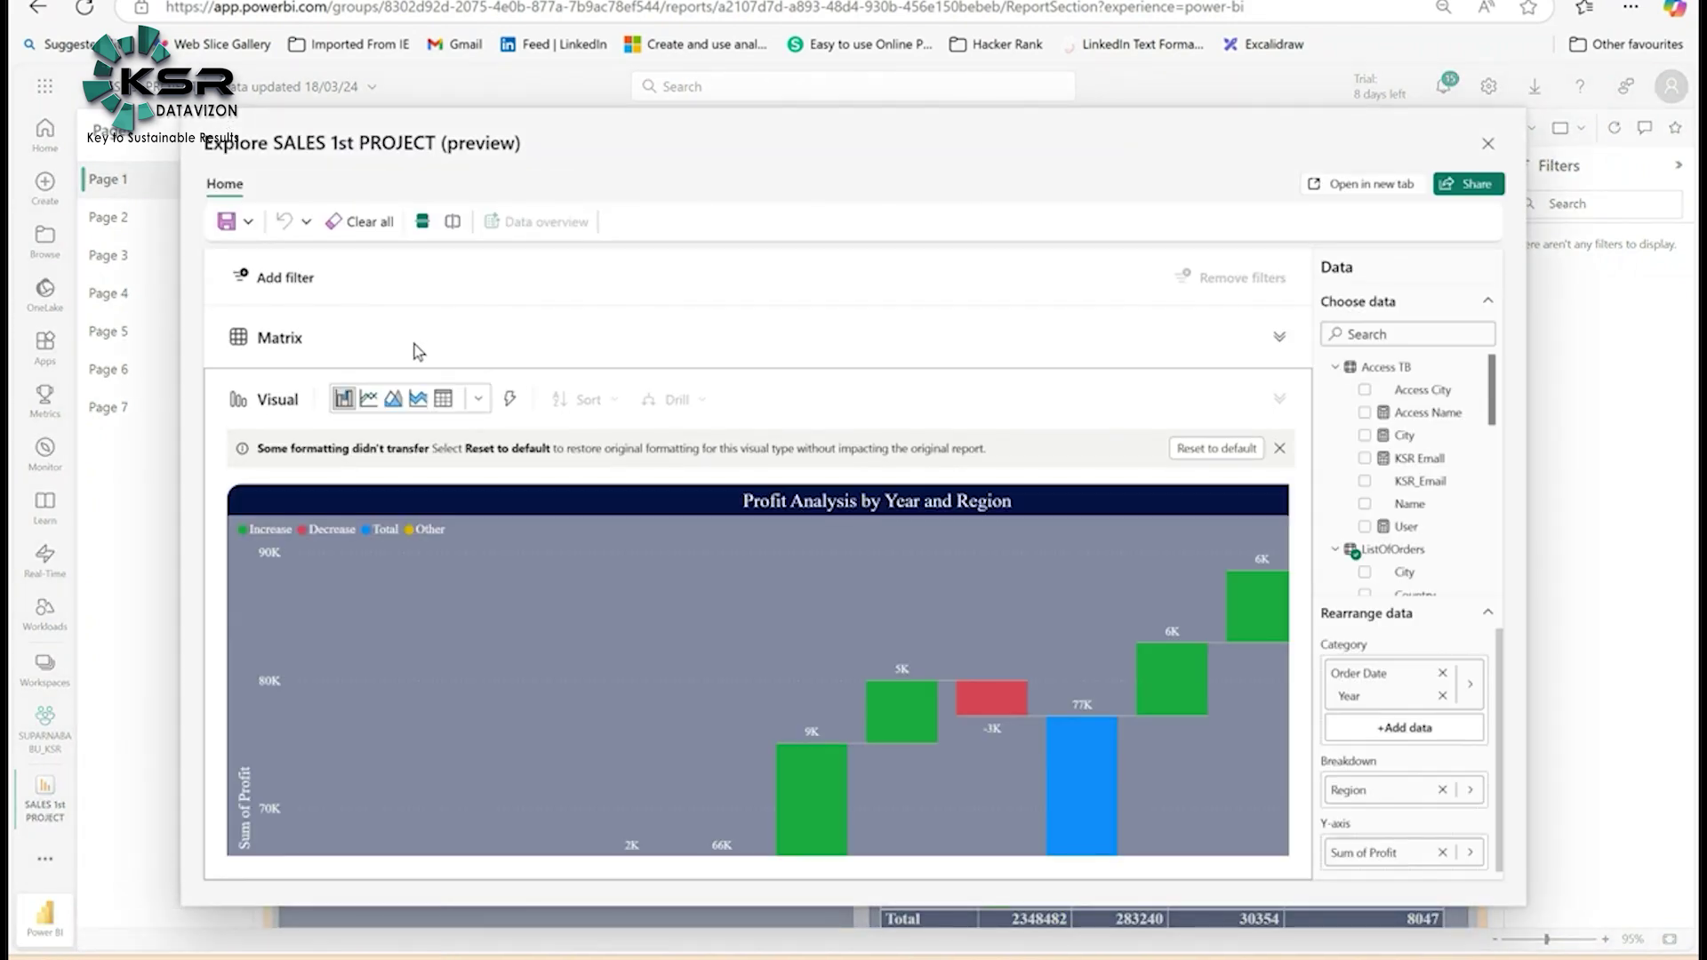
pyautogui.click(1279, 340)
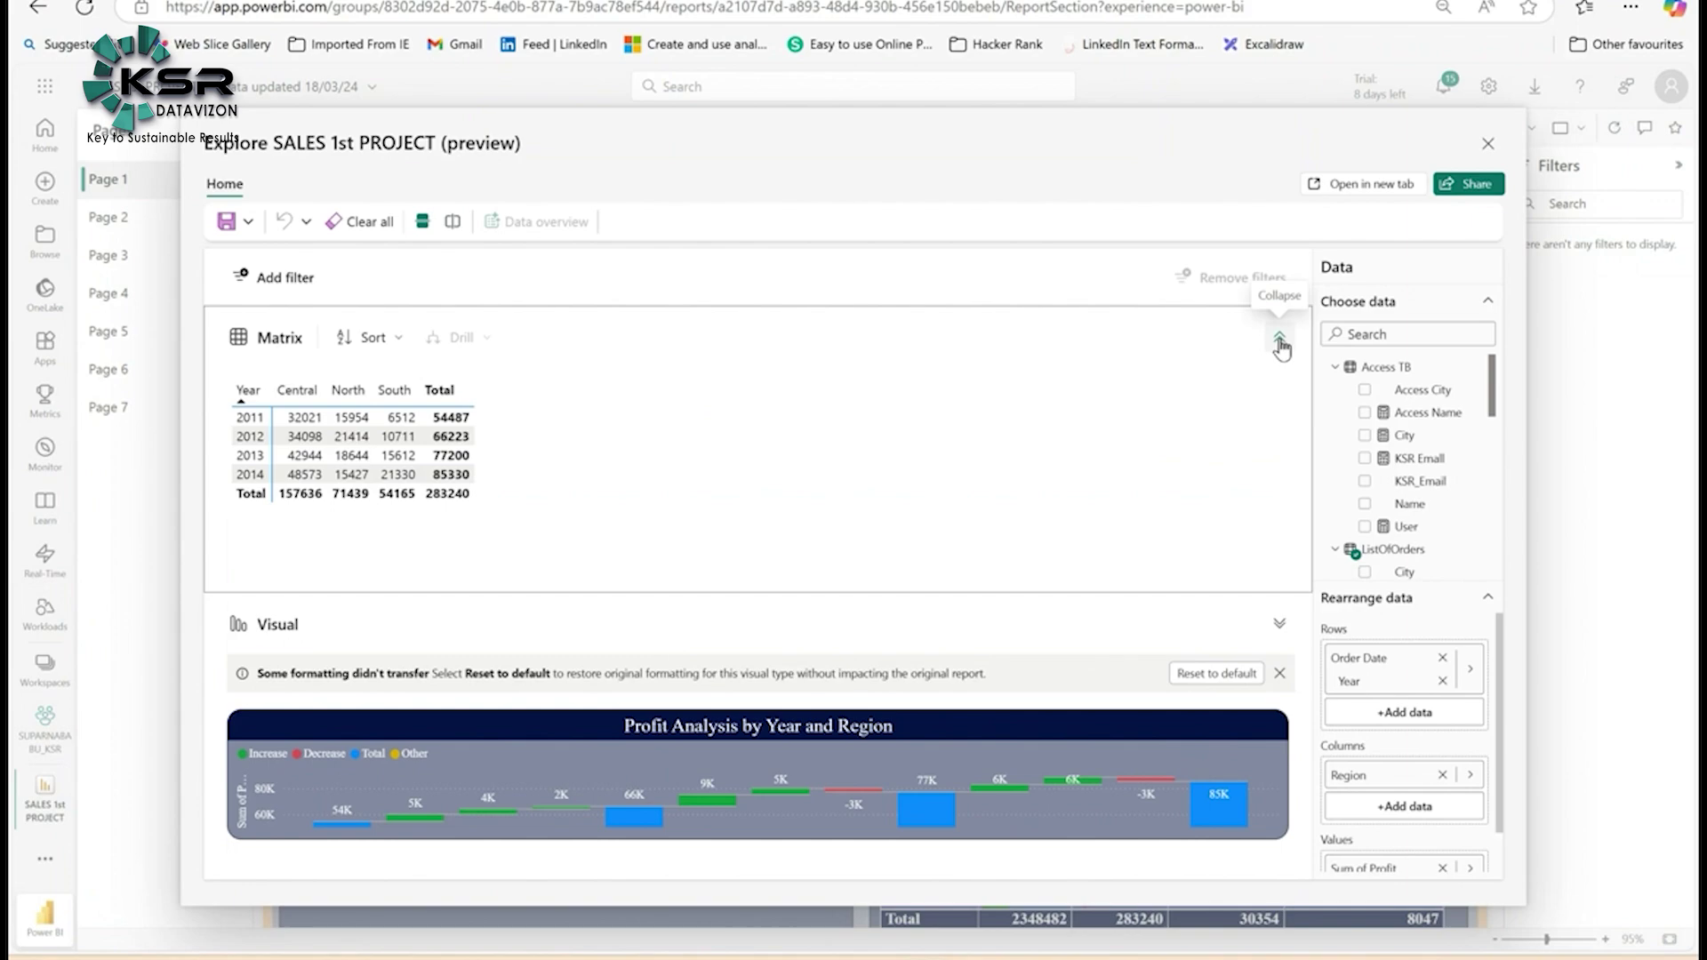
pyautogui.click(1280, 342)
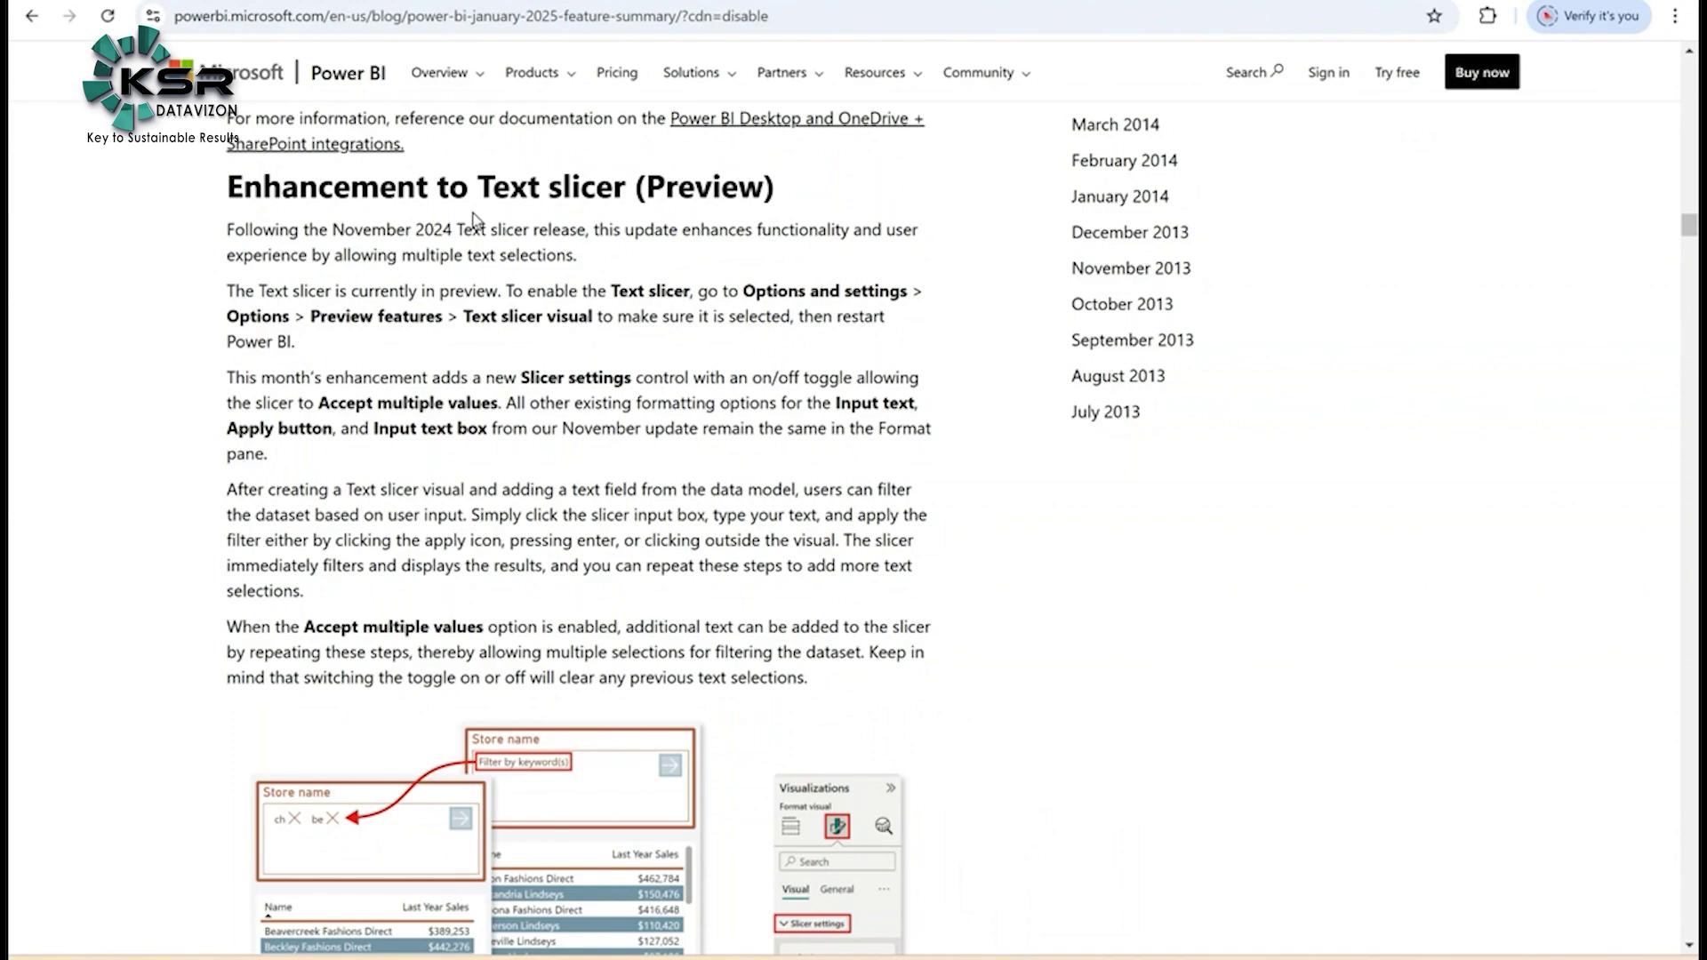
# - Scroll the blog down to the 'Enhancement to Text slicer (Preview)' section
pyautogui.scroll(-2, 681, 336)
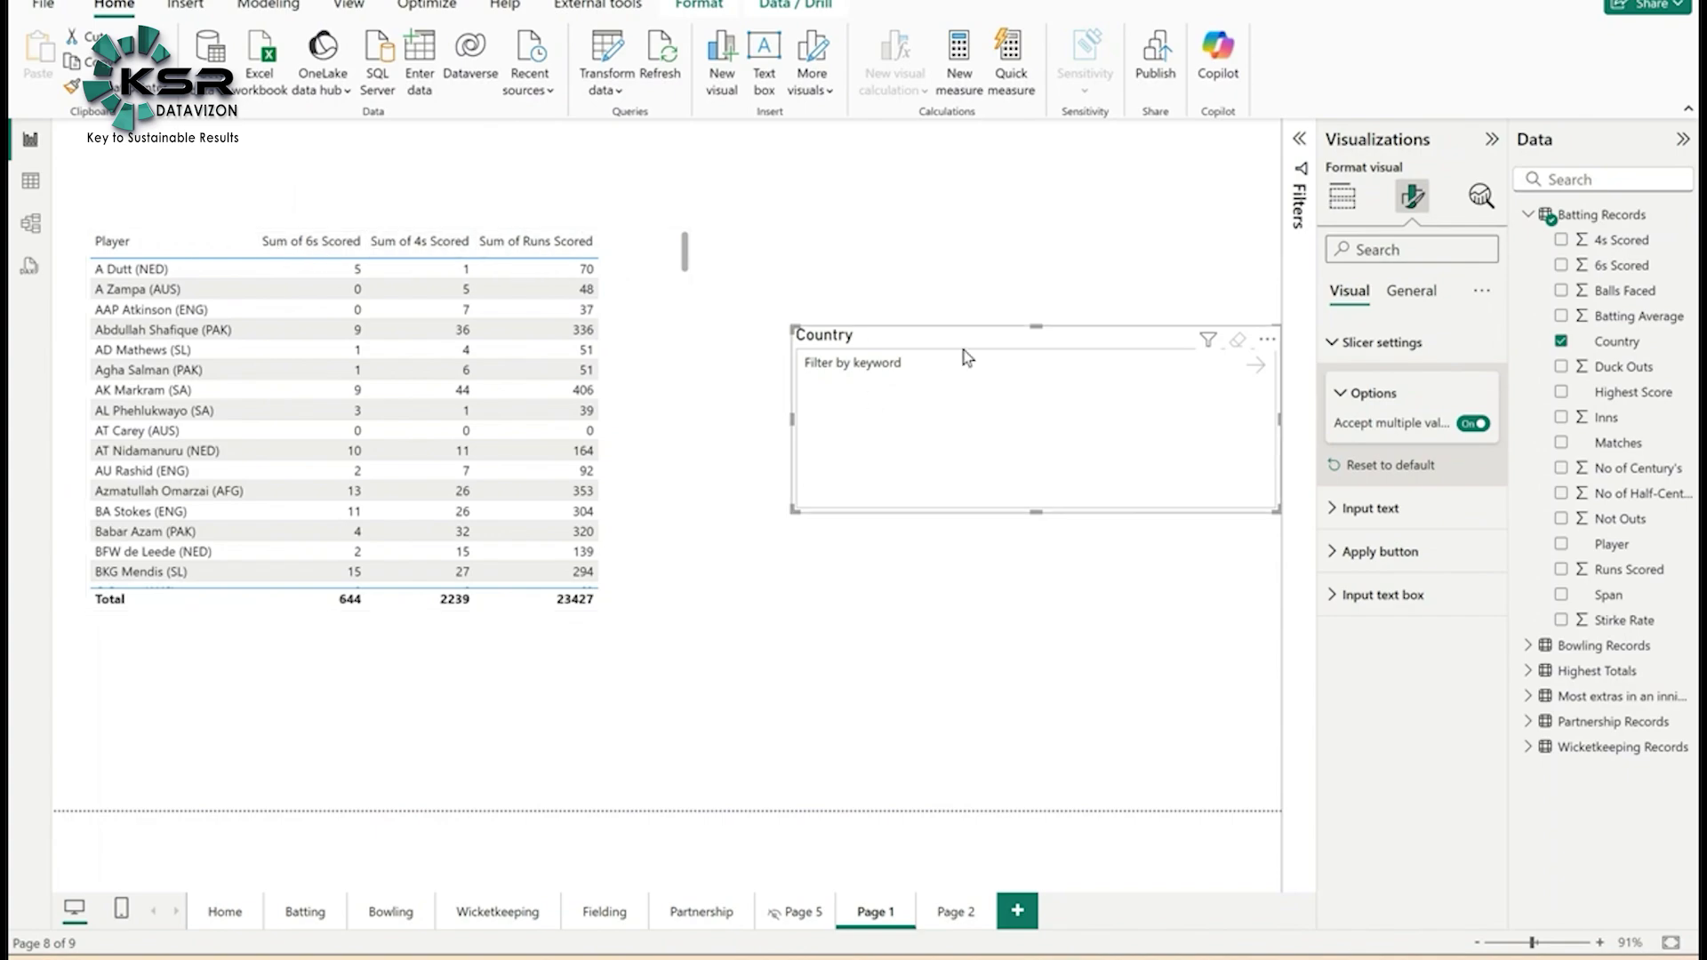
# - Enter England and India in the Country text slicer so the batting table totals 5173 runs
pyautogui.click(1342, 200)
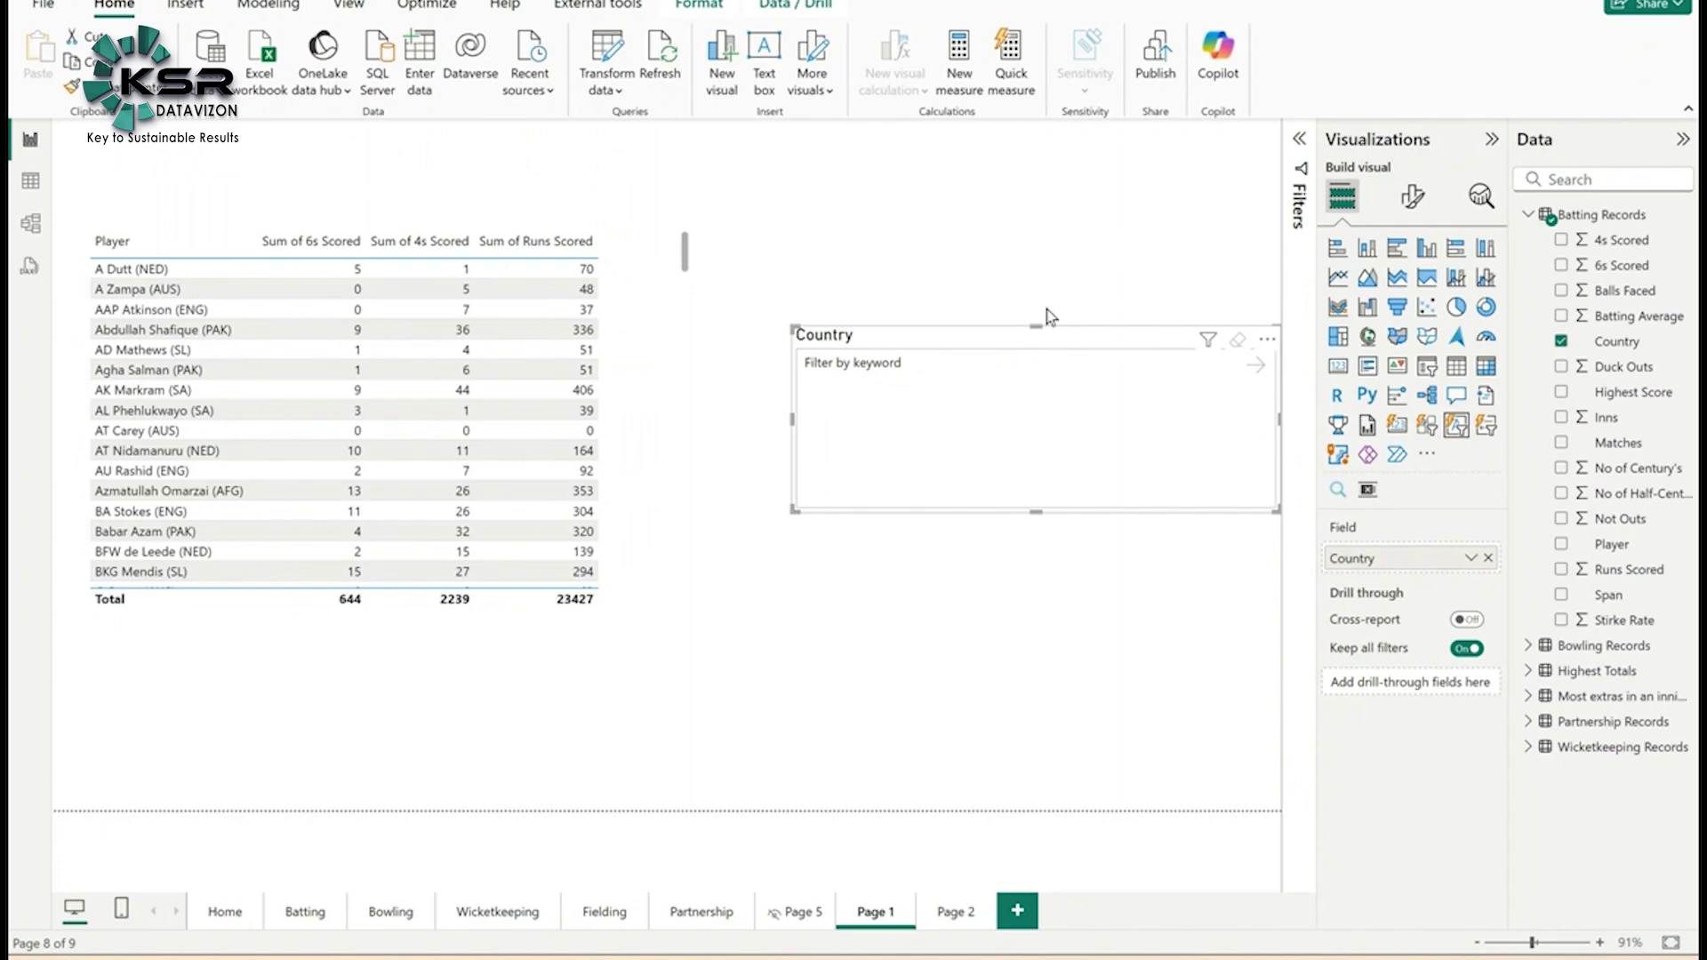
pyautogui.click(945, 367)
pyautogui.write('India')
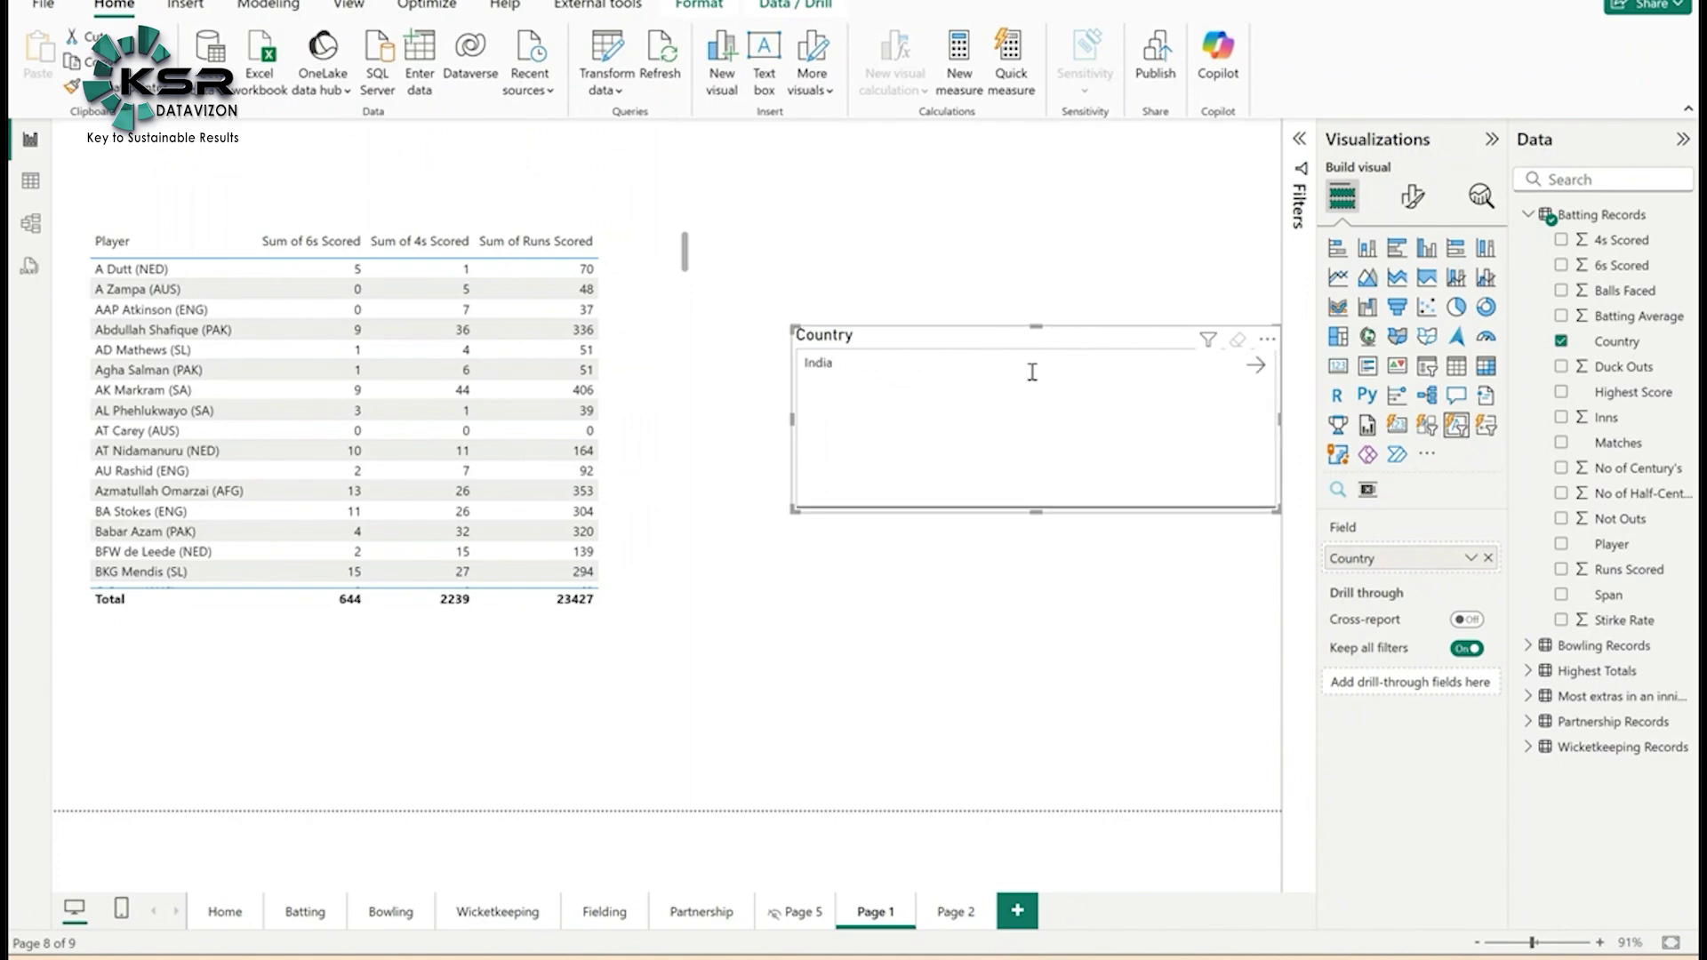
pyautogui.click(1255, 365)
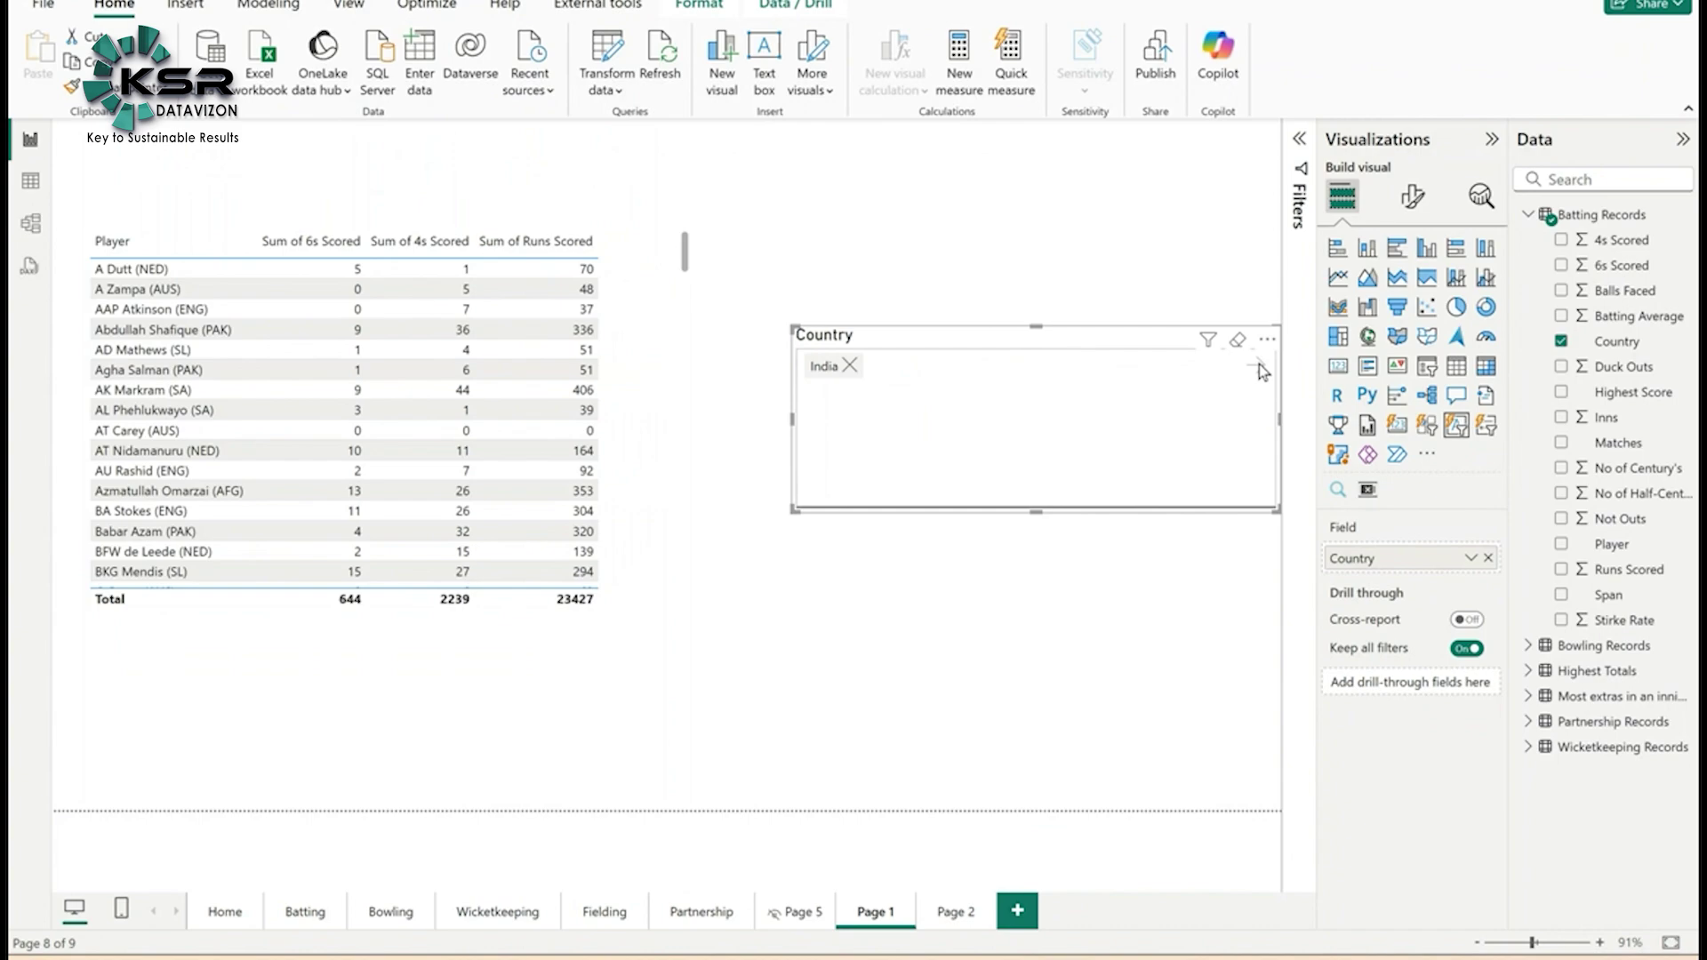
pyautogui.click(850, 365)
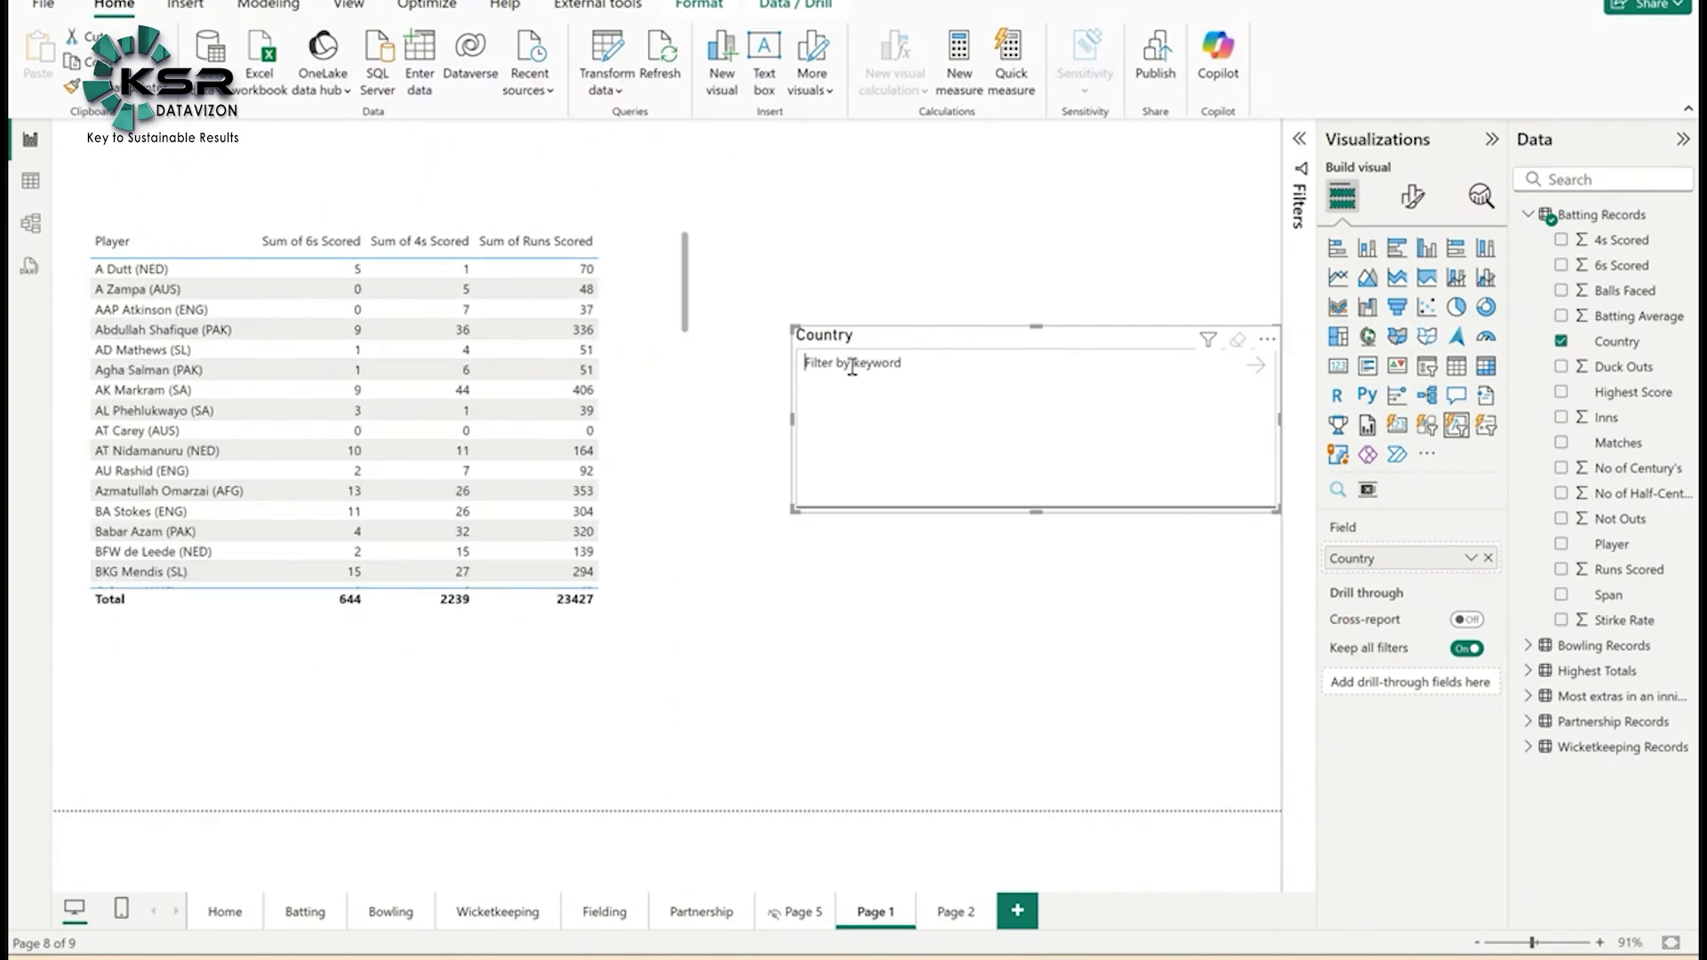
pyautogui.write('England')
pyautogui.press('Return')
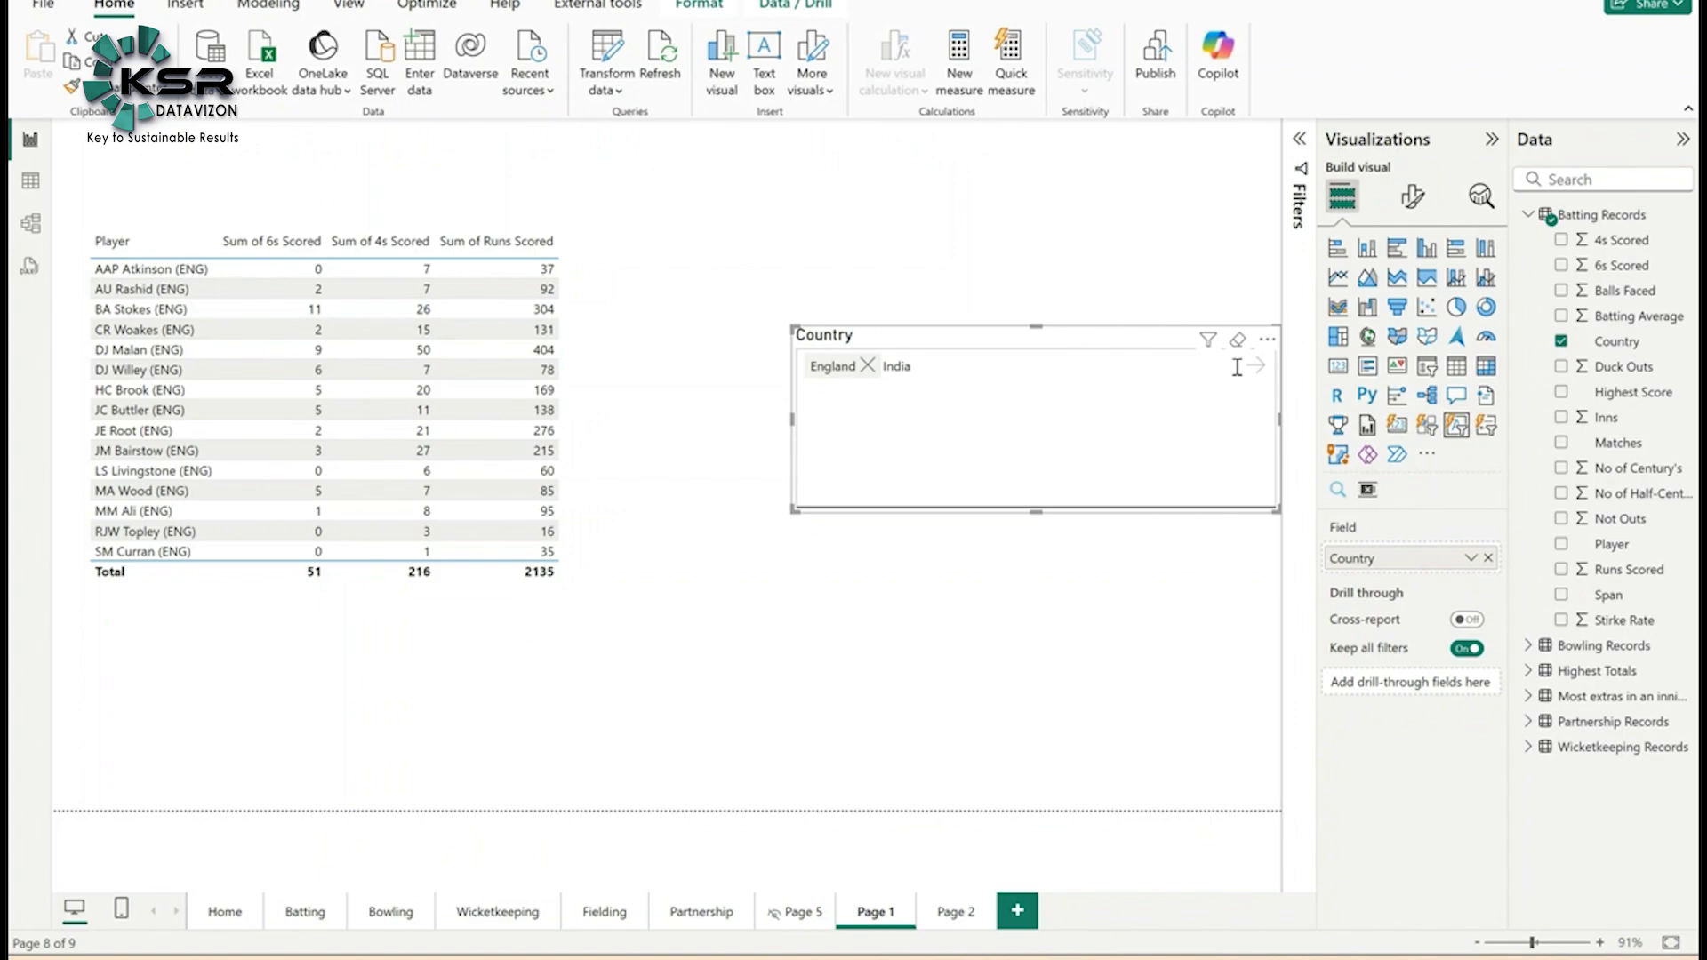
pyautogui.press('Return')
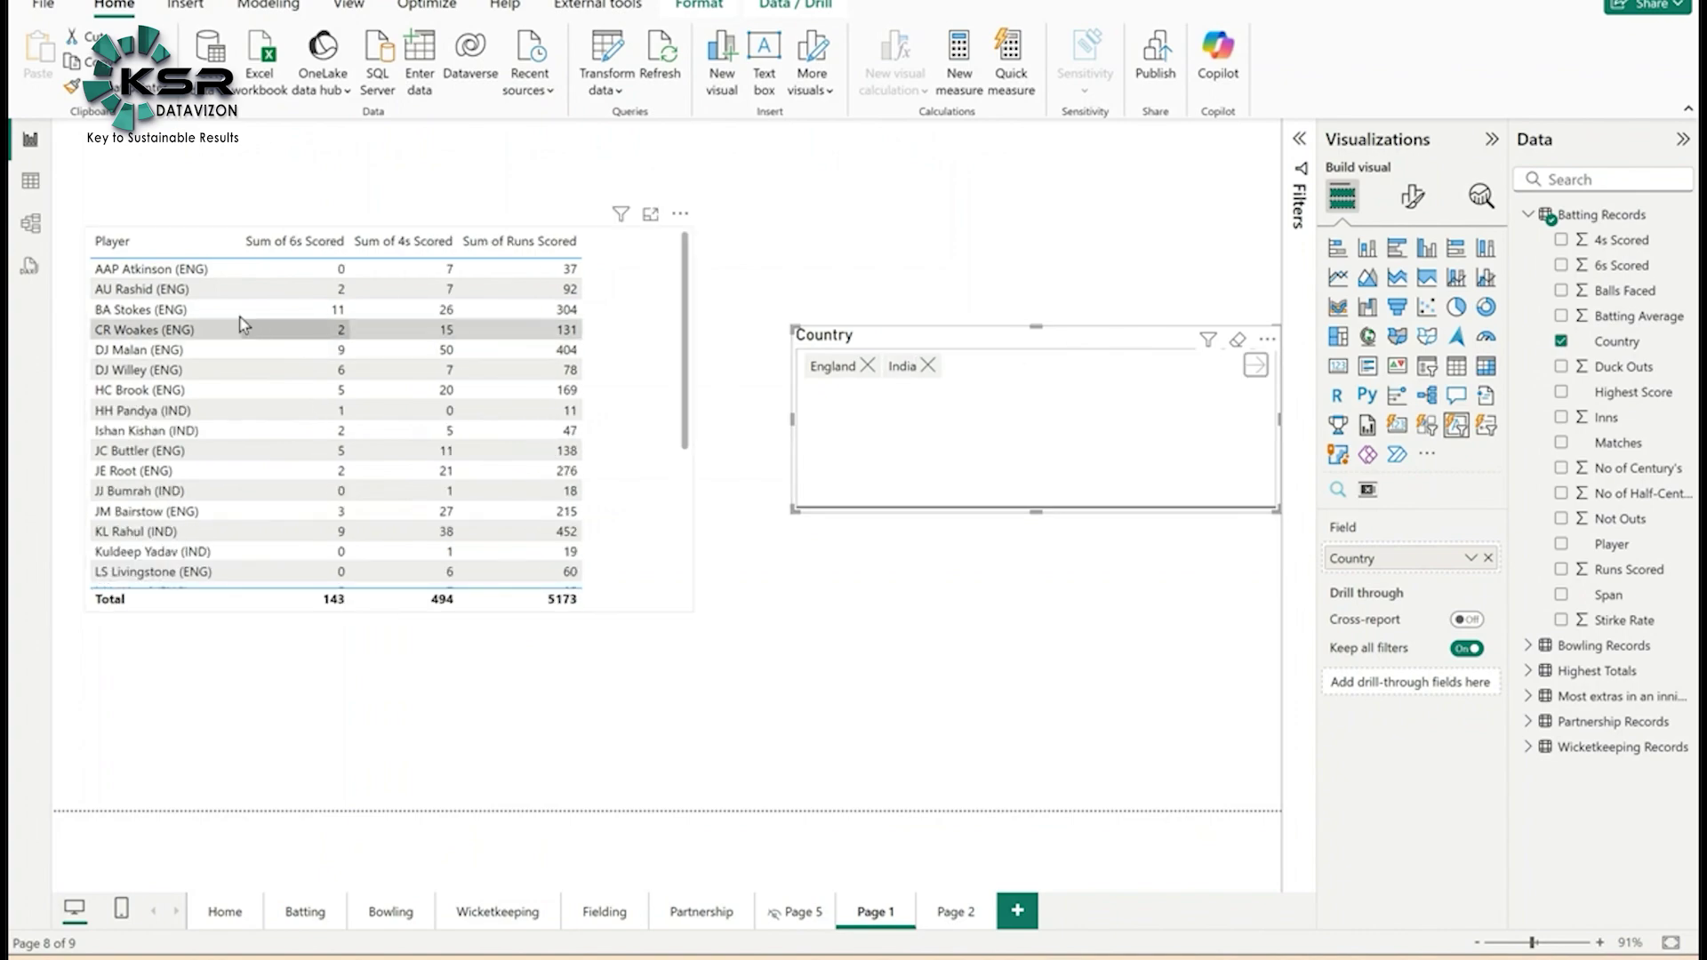
pyautogui.scroll(-1, 197, 316)
pyautogui.scroll(-5, 197, 316)
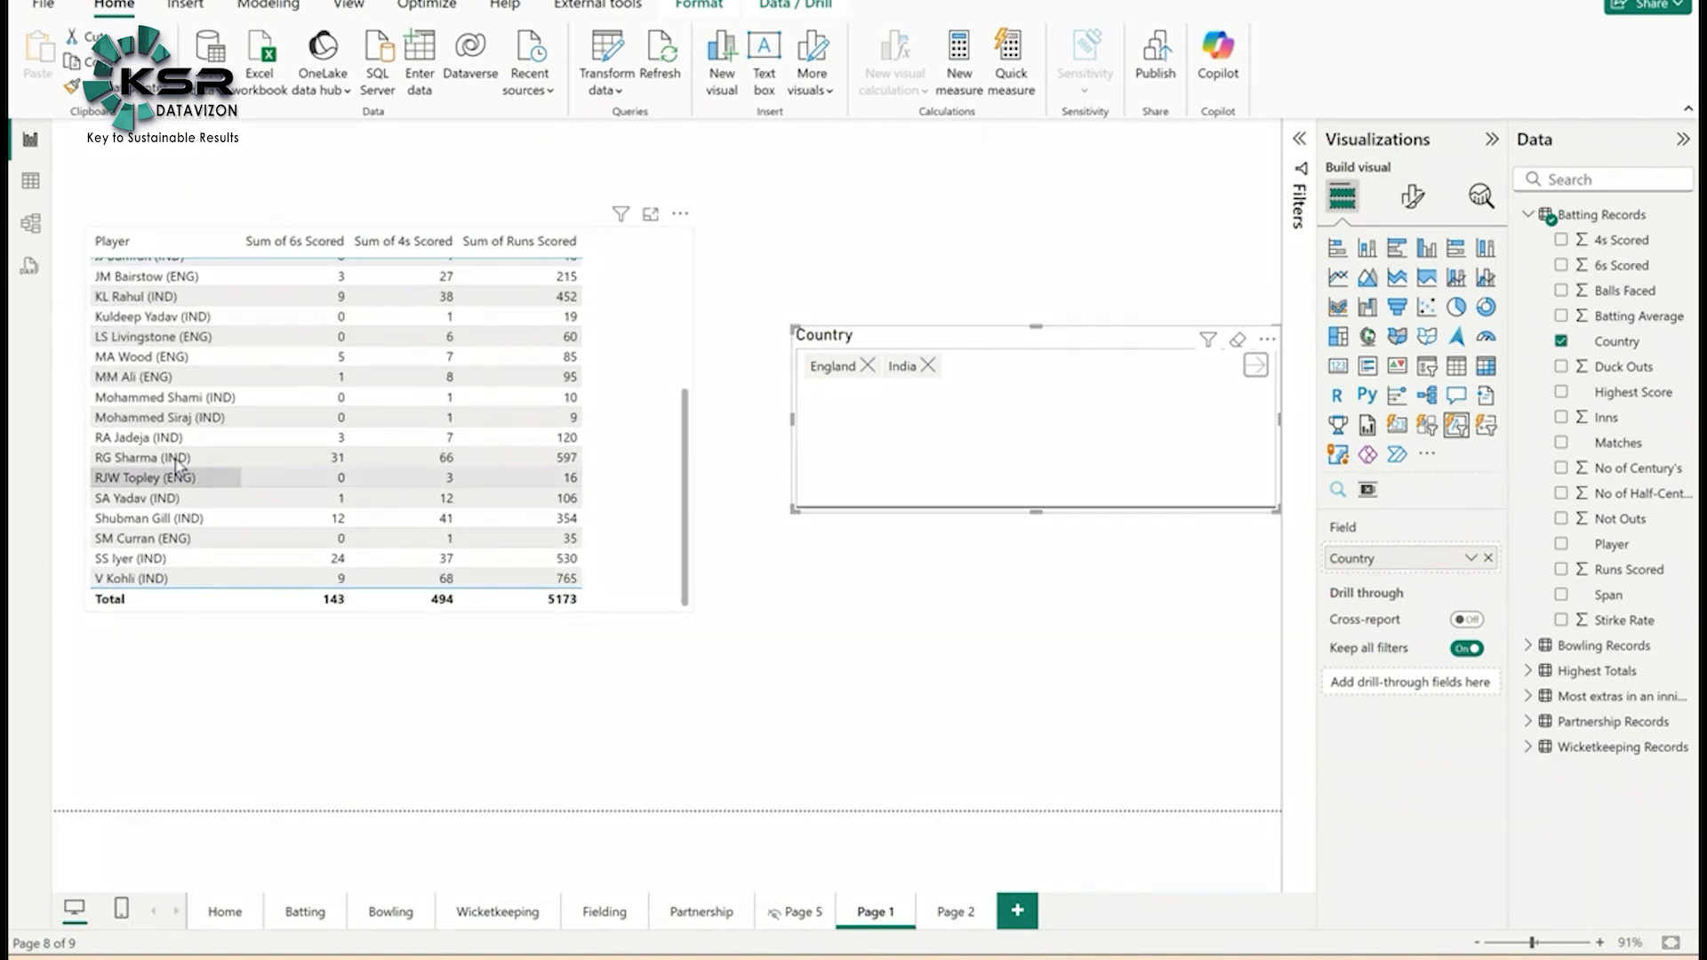
pyautogui.scroll(5, 171, 451)
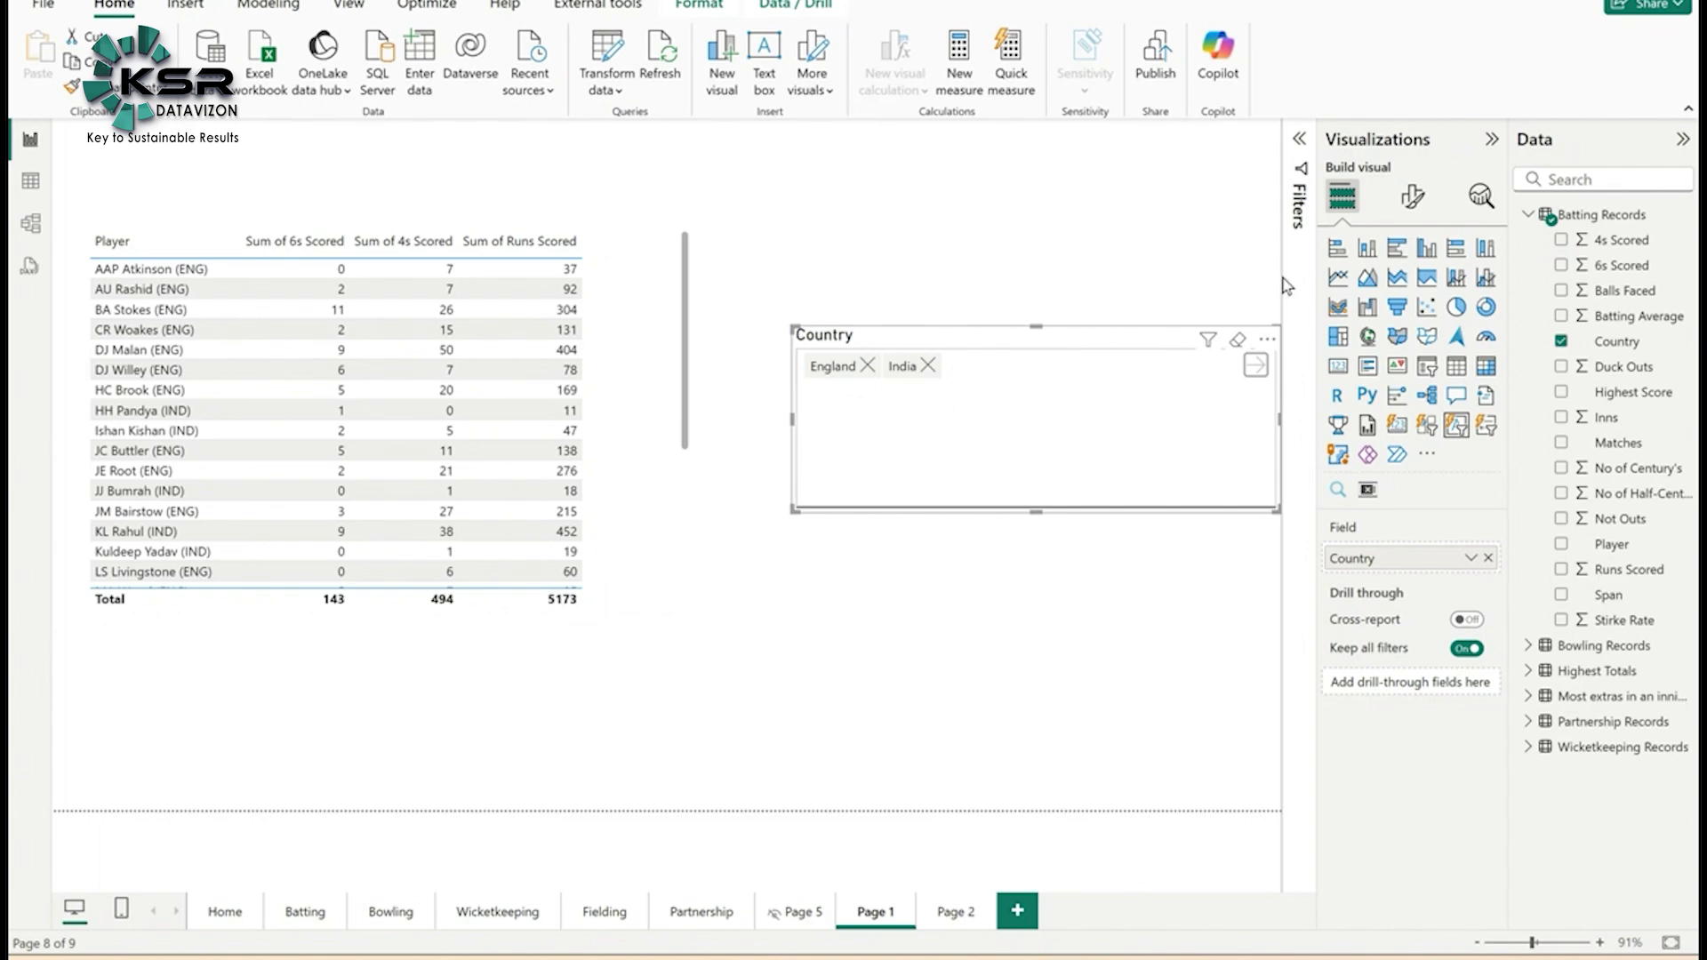
# - Show the Country slicer's Slicer settings in Format visual, confirming Accept multiple values is On
pyautogui.click(1413, 196)
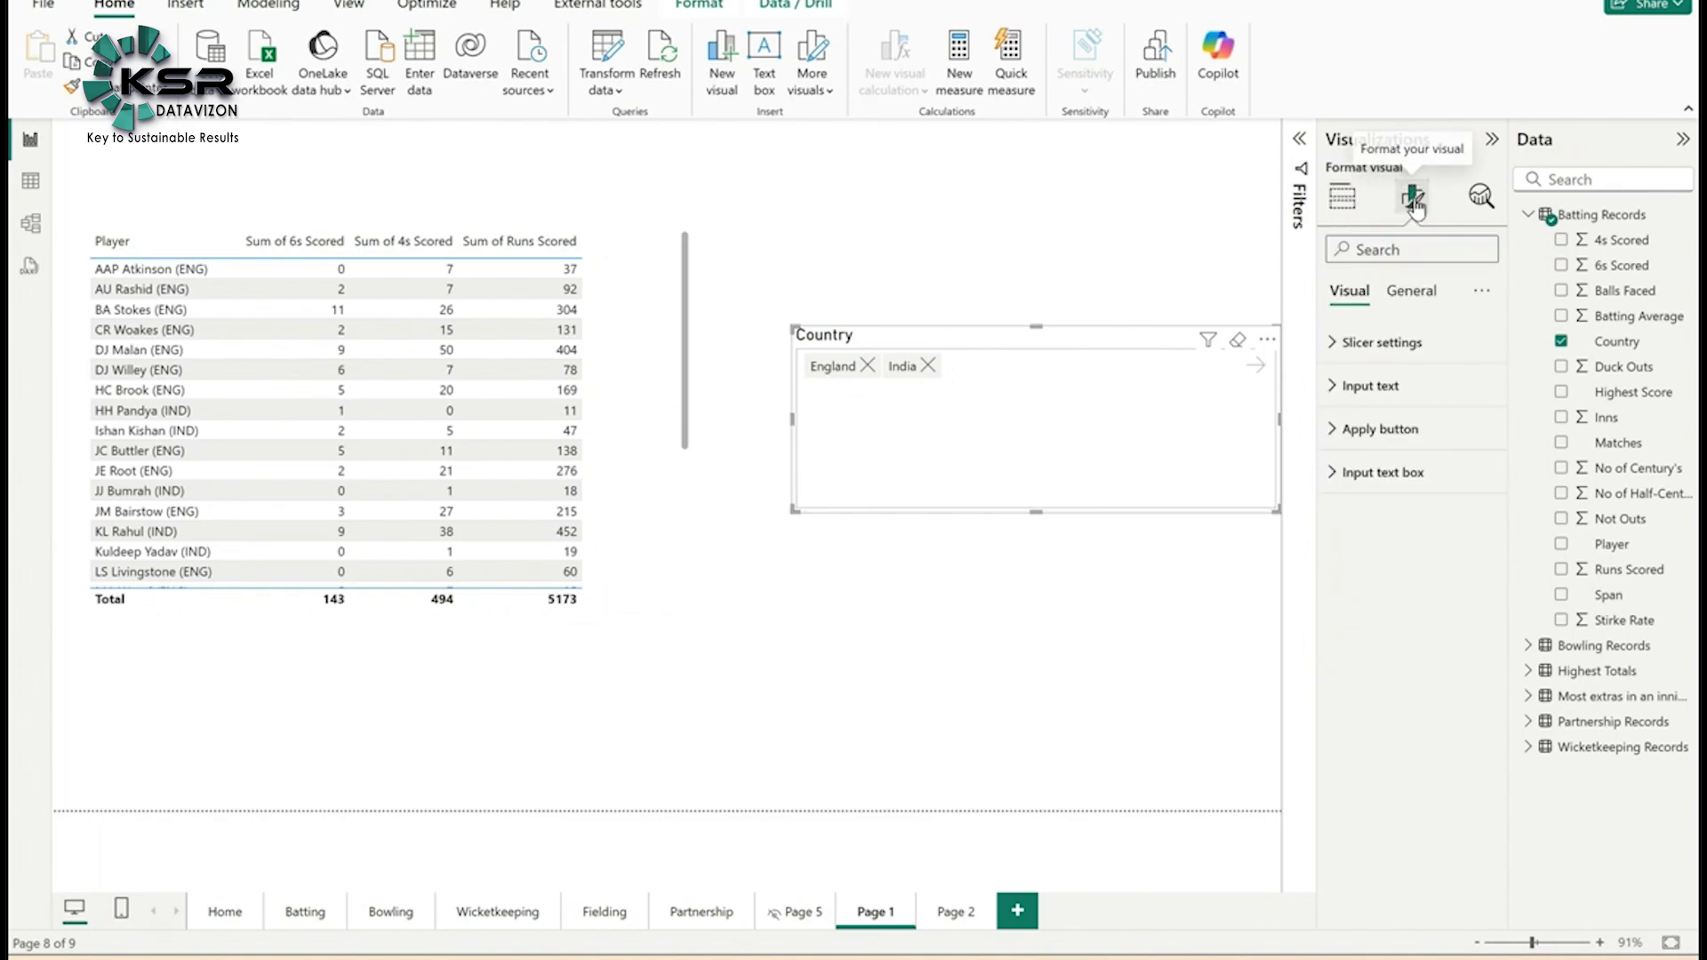
pyautogui.click(1376, 343)
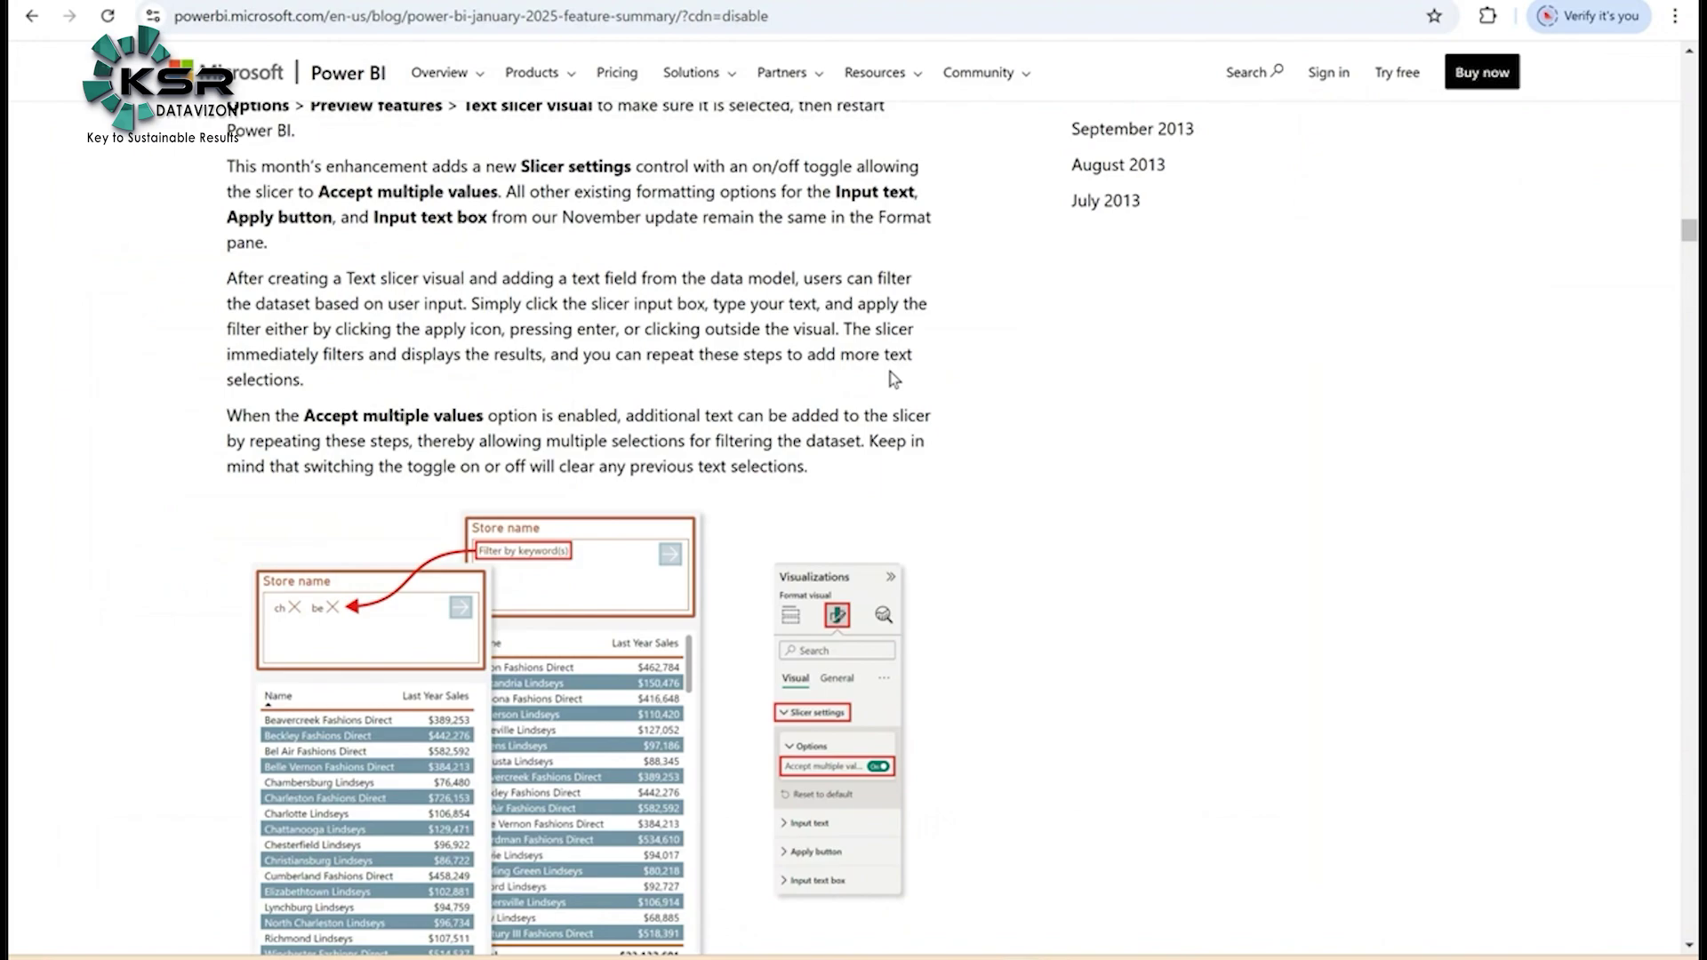
# - Scroll the blog post to the Treemap visual enhancements section on the three new tiling methods
pyautogui.scroll(-10, 892, 380)
pyautogui.scroll(-7, 891, 379)
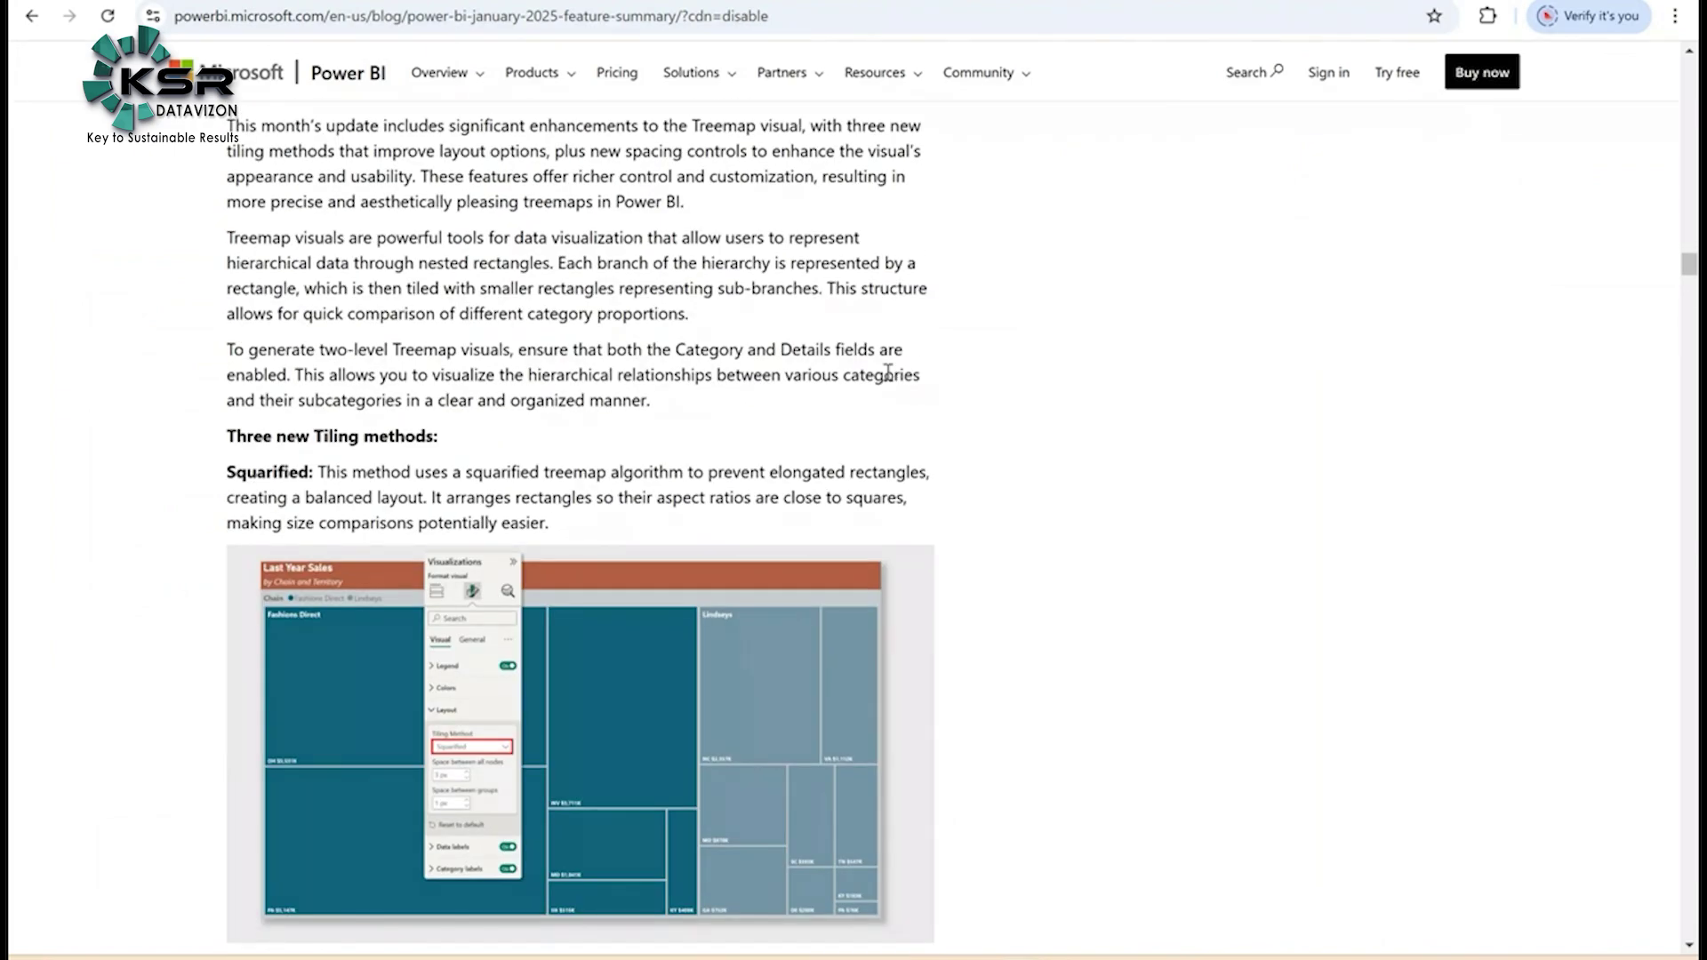
pyautogui.scroll(4, 804, 393)
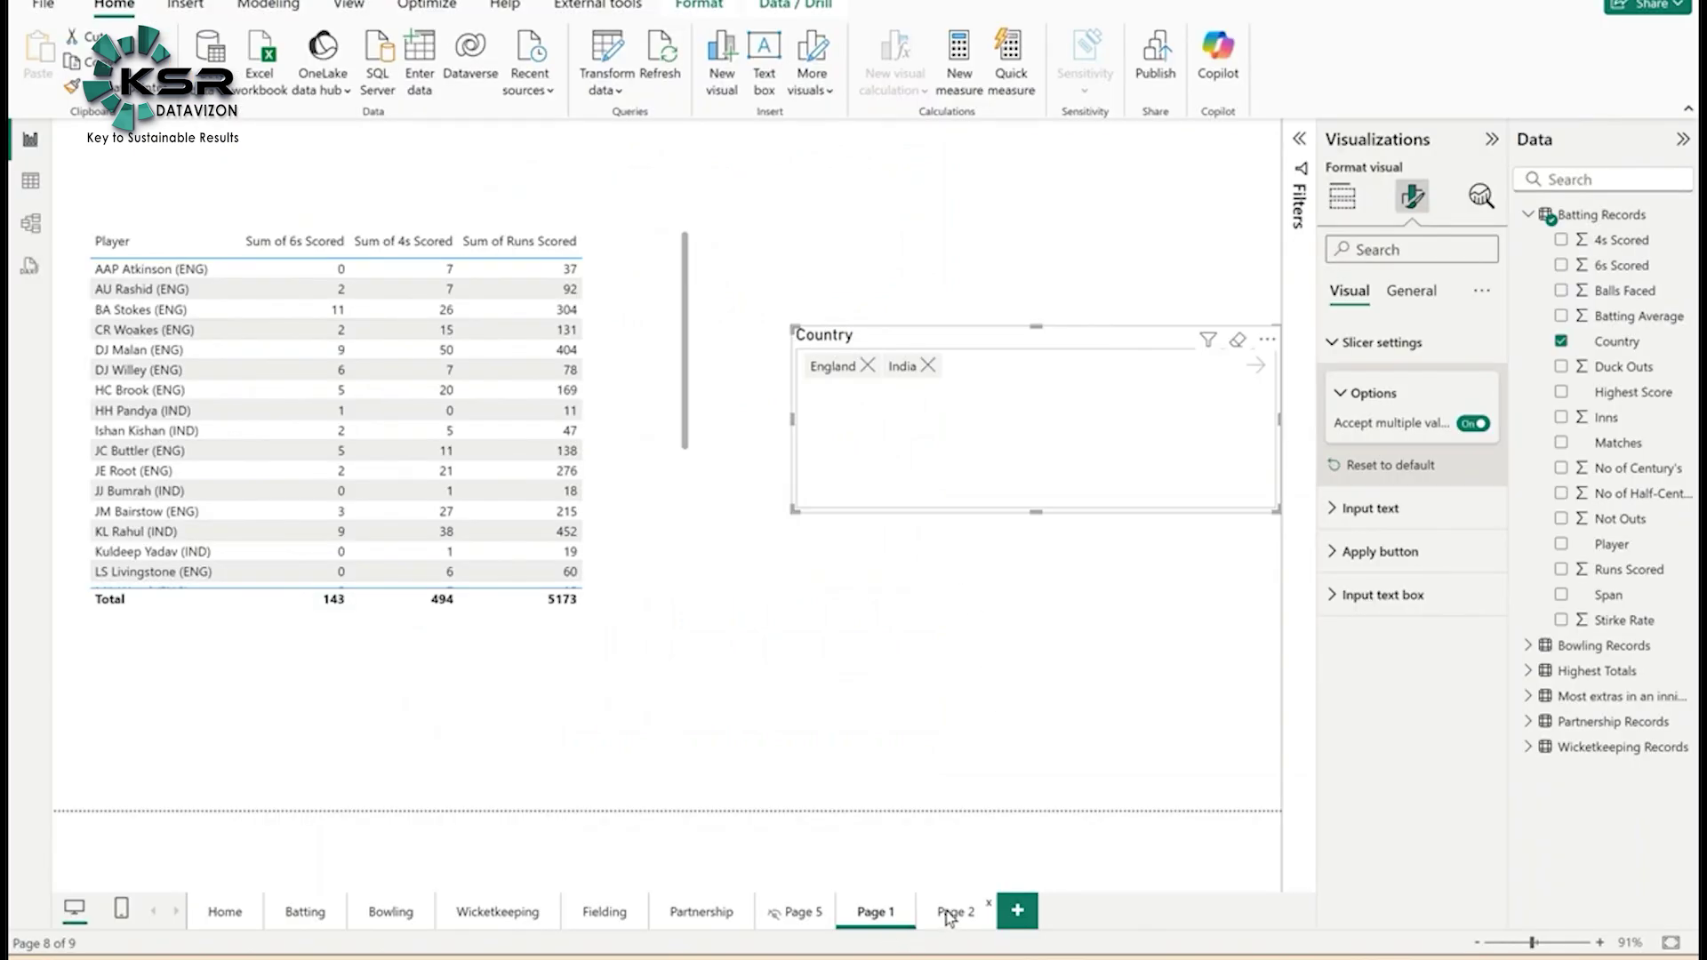
# - On Page 2, add an enlarged treemap with Country as category and Runs Scored as values, then reposition it
pyautogui.click(954, 916)
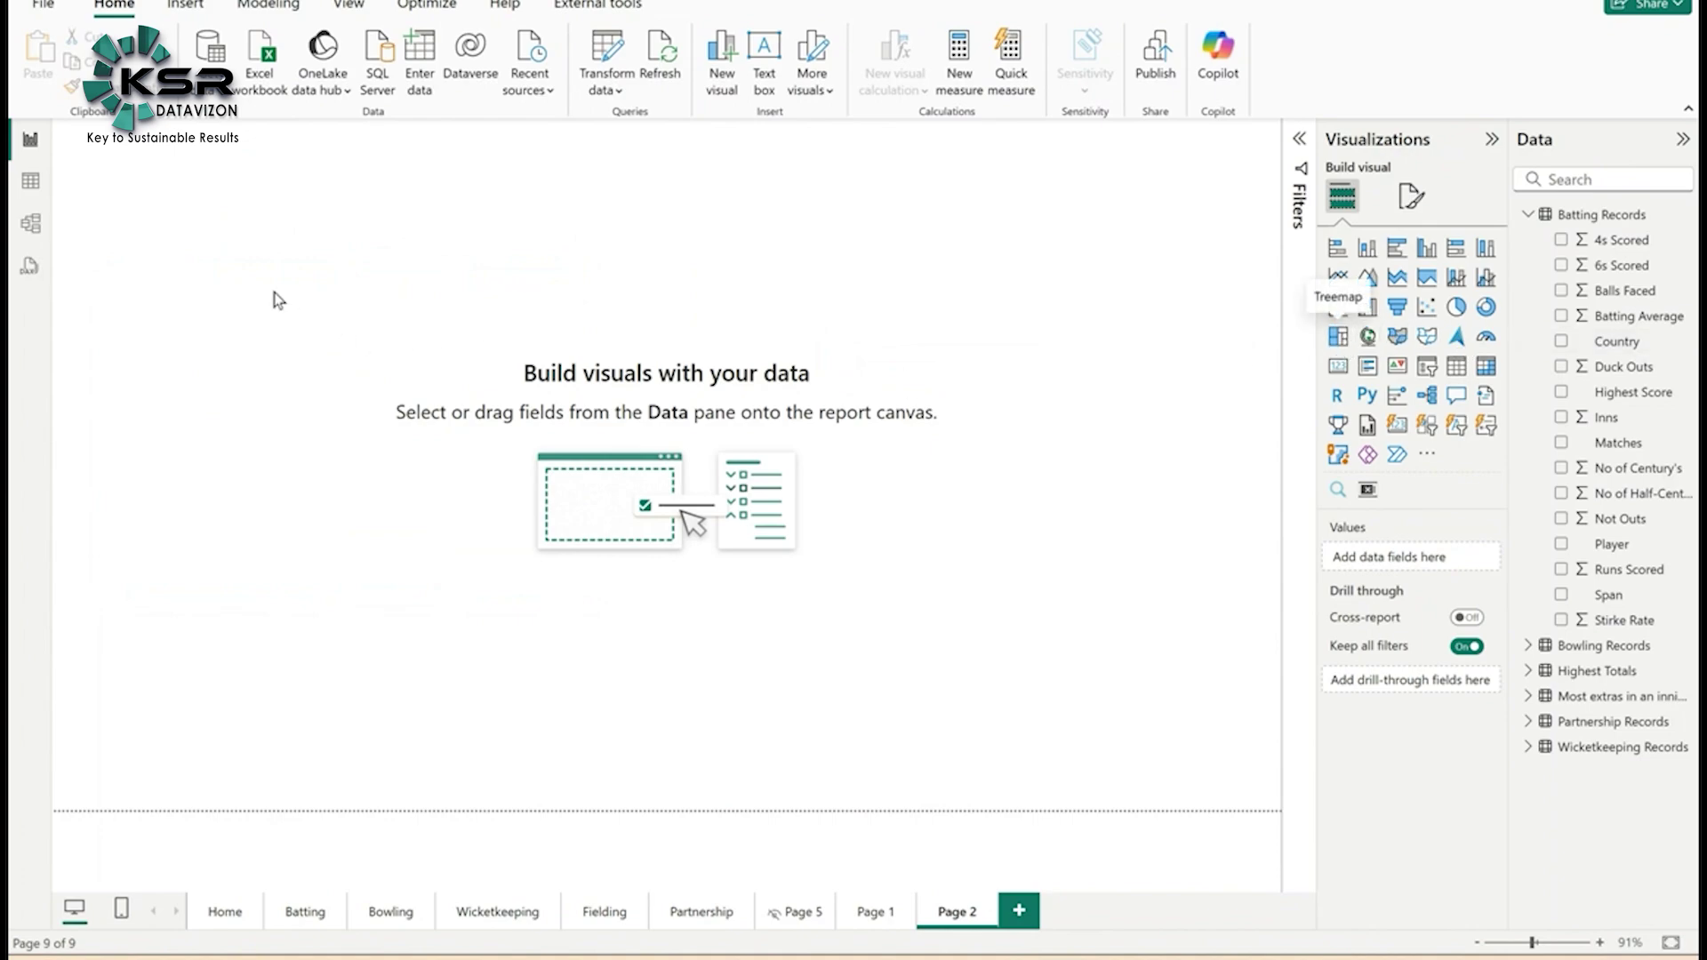
pyautogui.moveTo(250, 285); pyautogui.dragTo(537, 445)
pyautogui.moveTo(609, 555); pyautogui.dragTo(1028, 714)
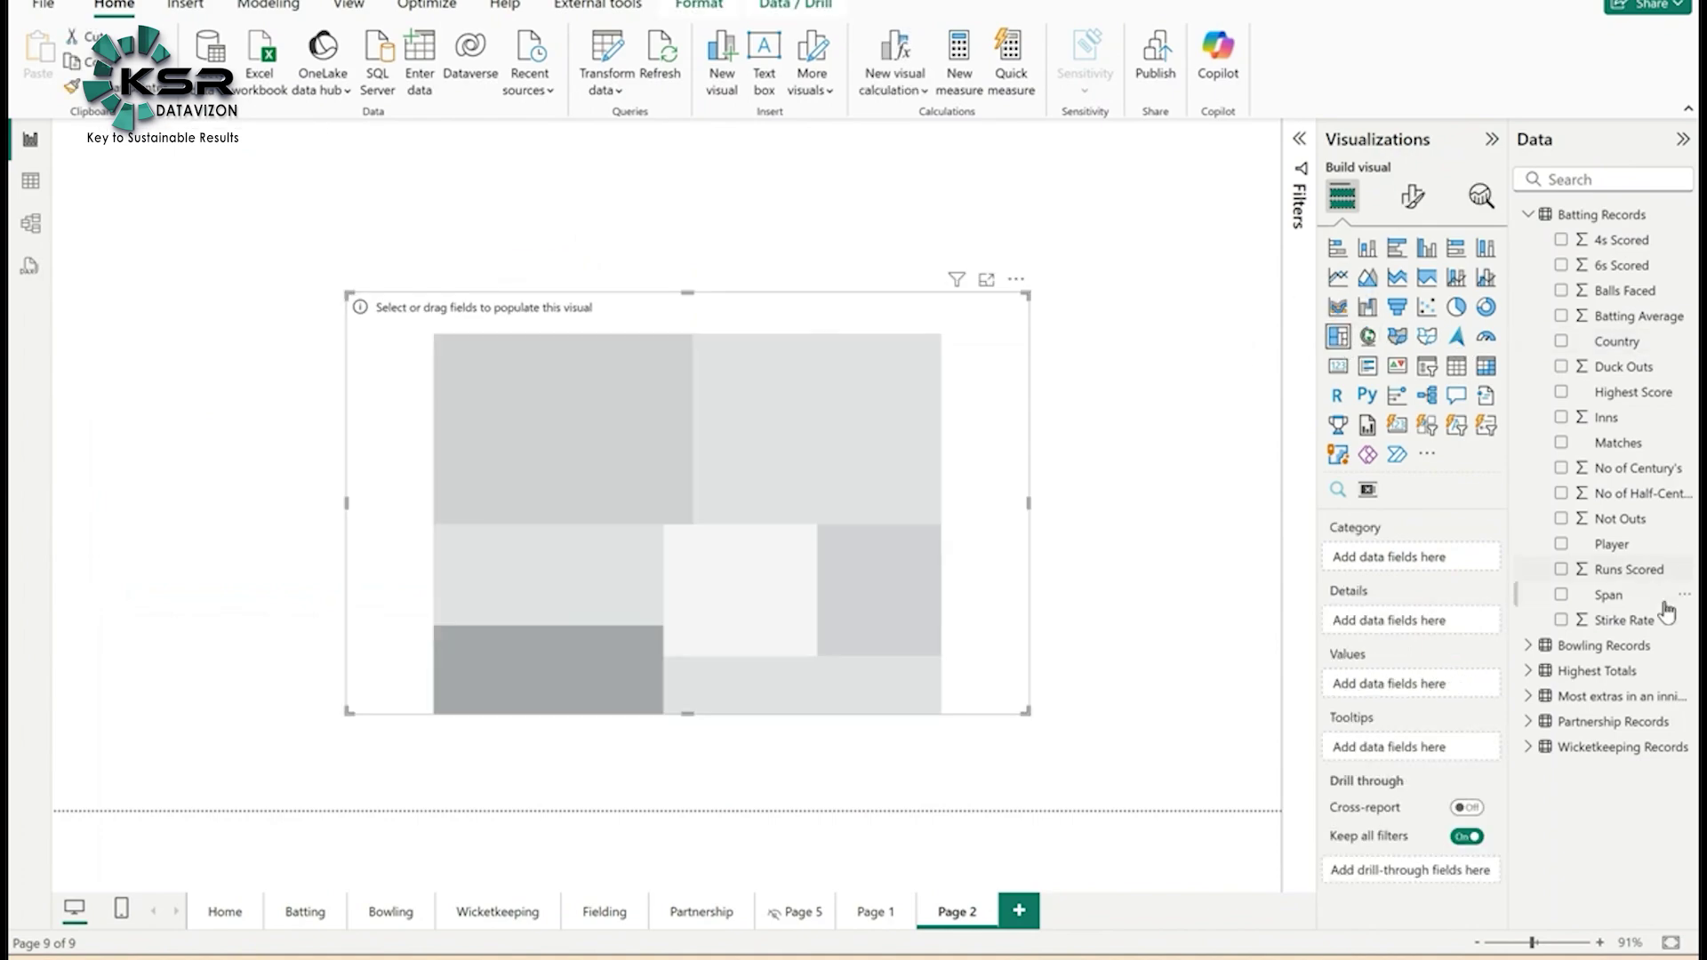
pyautogui.click(1562, 343)
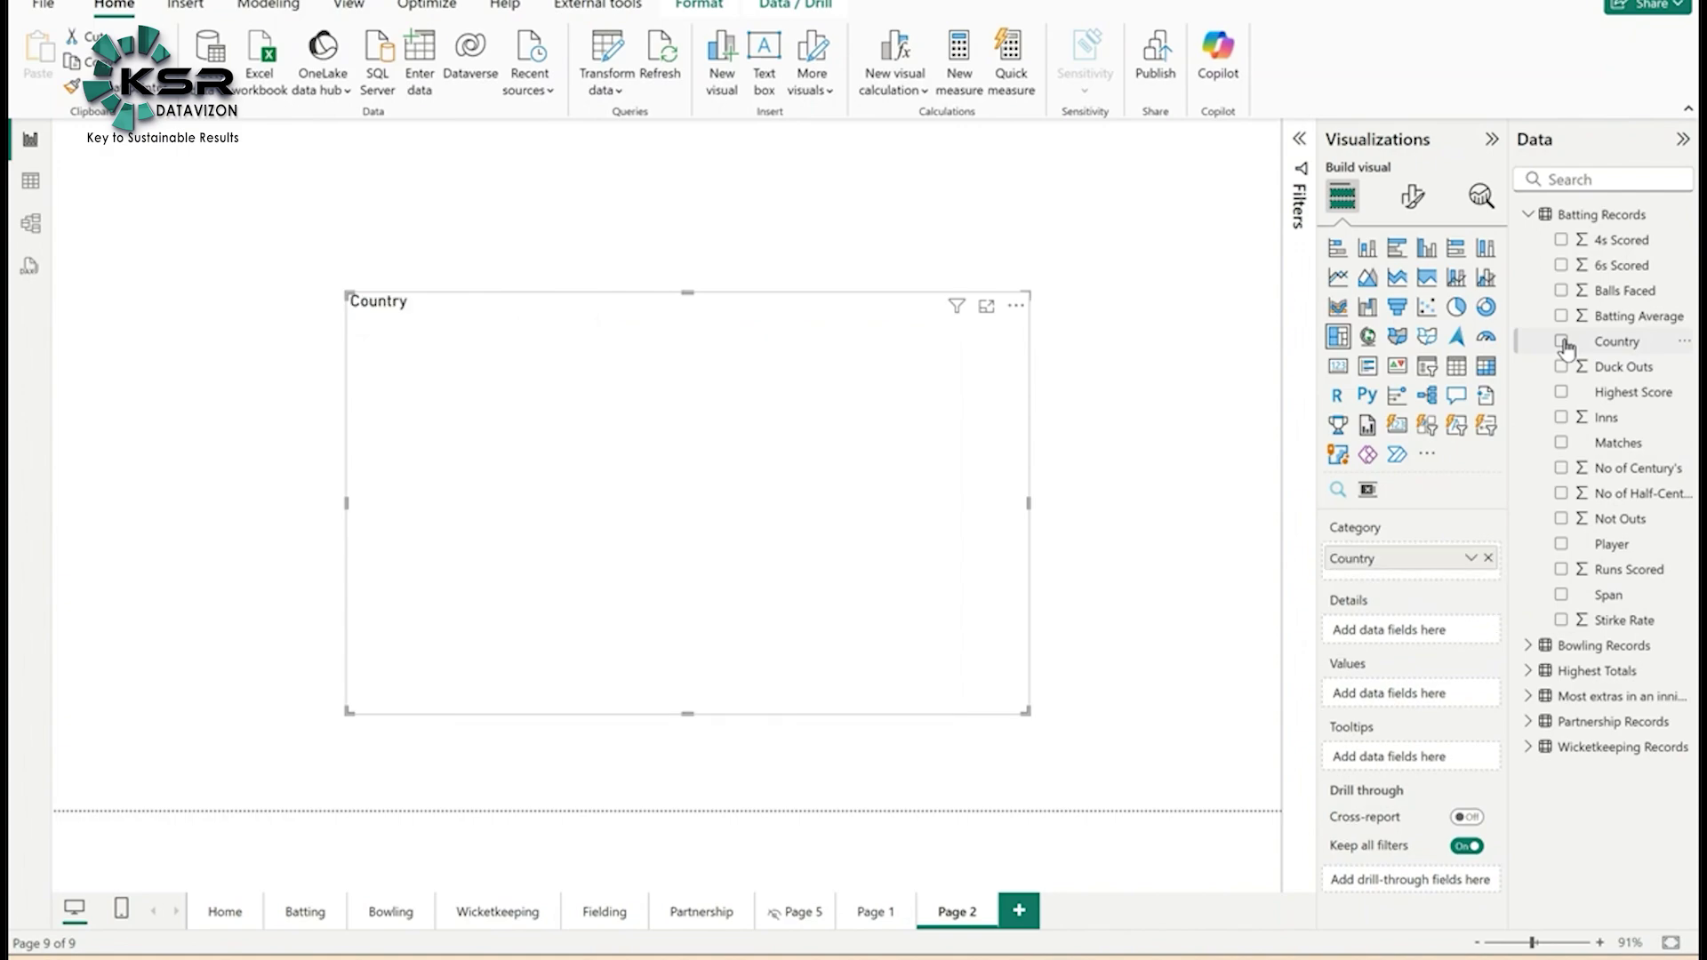
pyautogui.click(1561, 569)
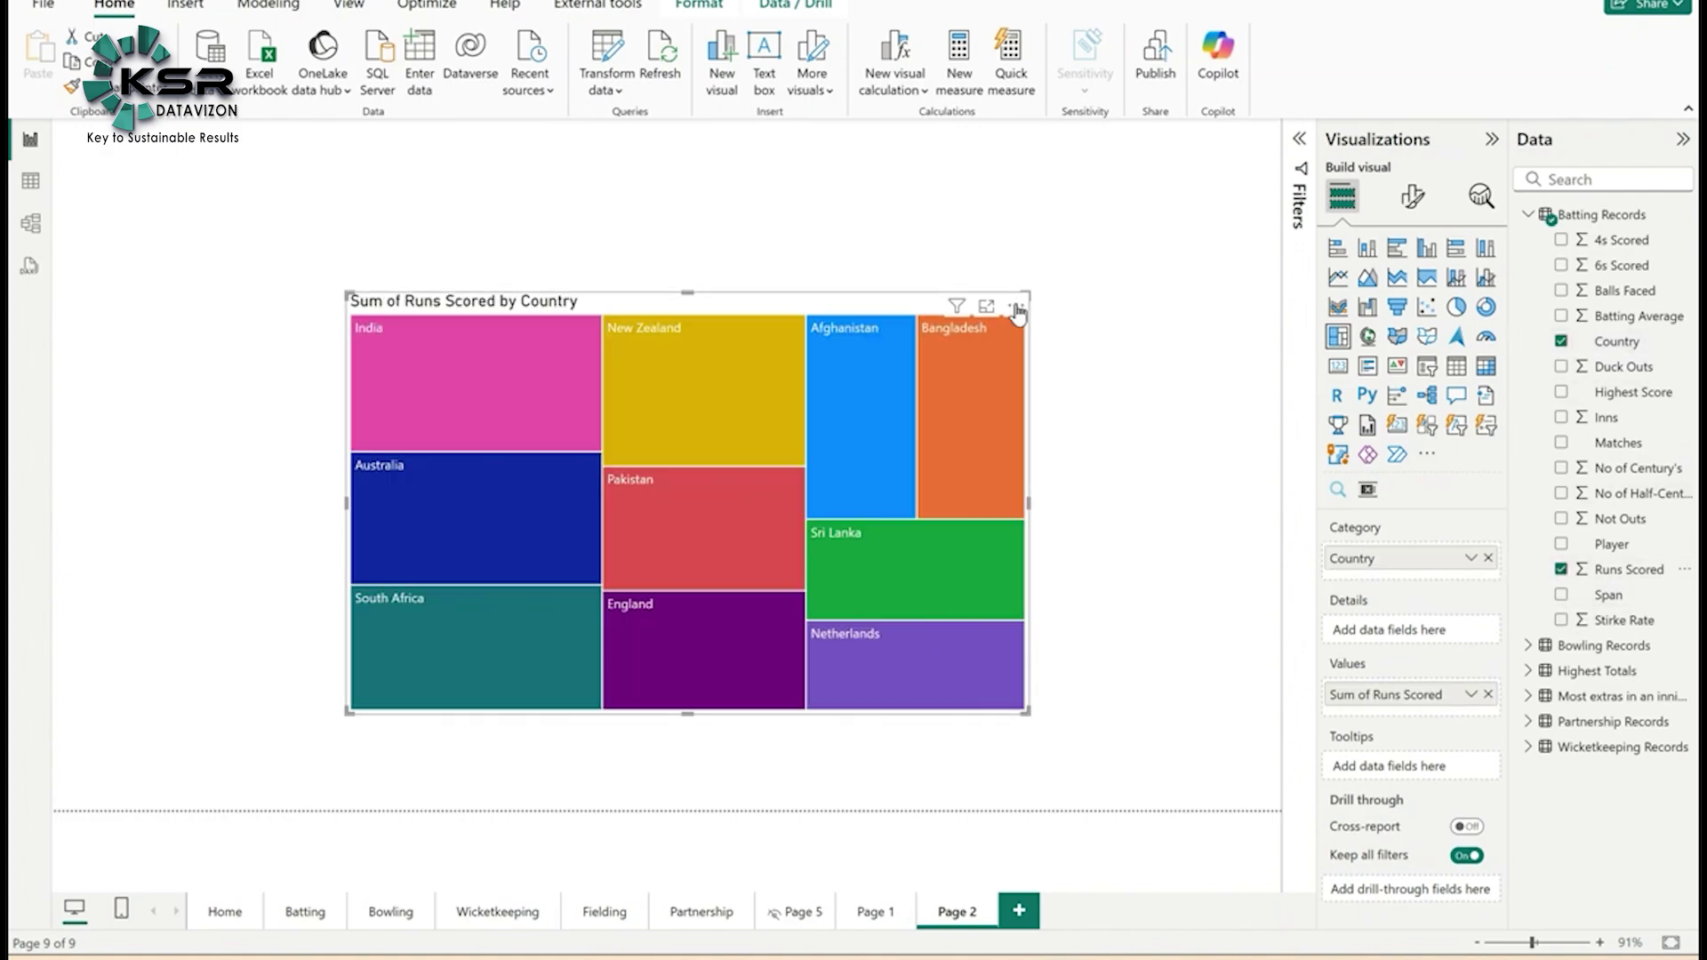
pyautogui.moveTo(1017, 311); pyautogui.dragTo(970, 240)
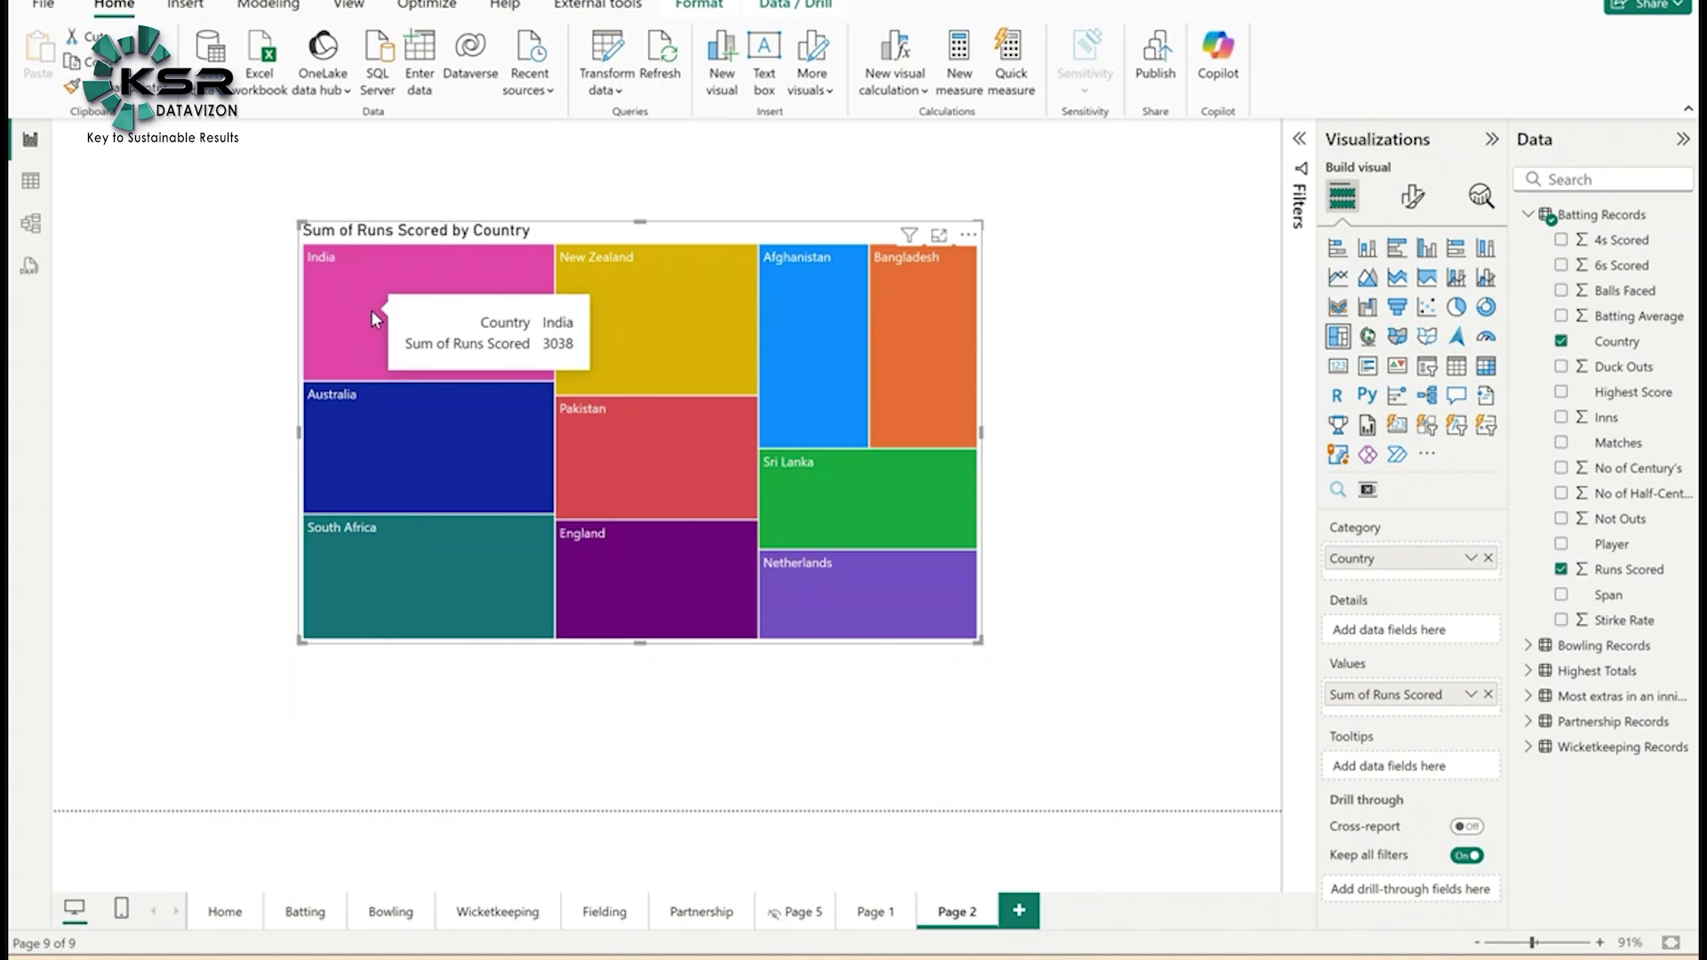
# - In the treemap's Layout formatting, switch the tiling method to Binary
pyautogui.click(1413, 196)
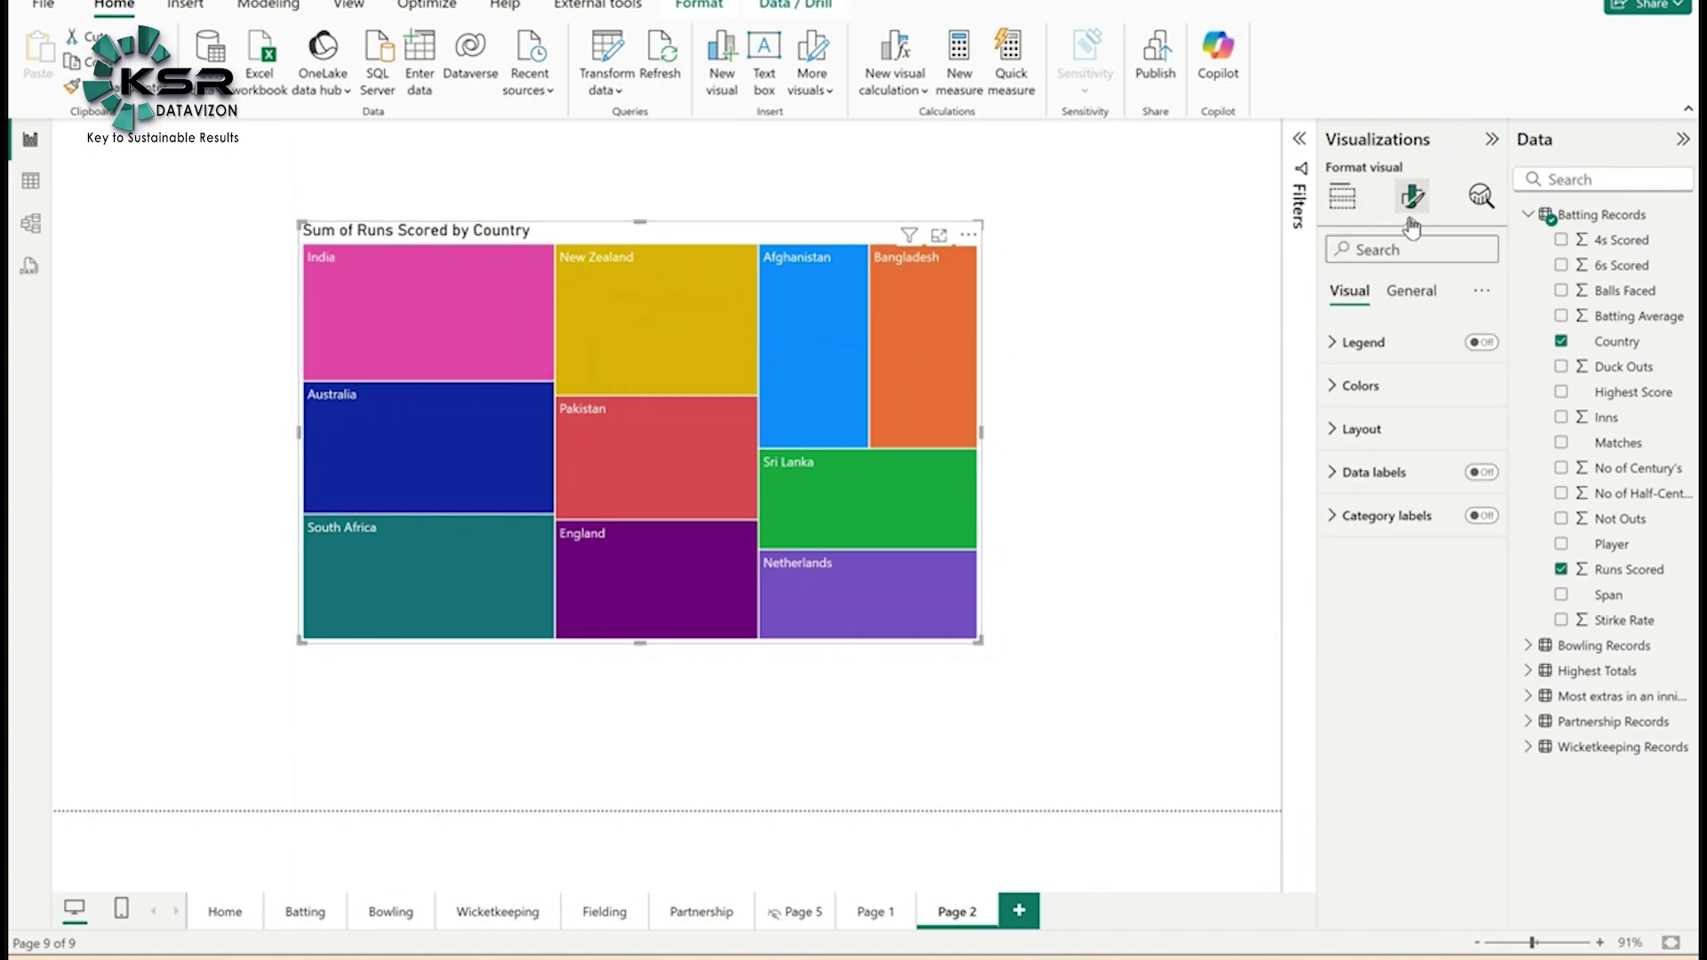
pyautogui.click(1392, 433)
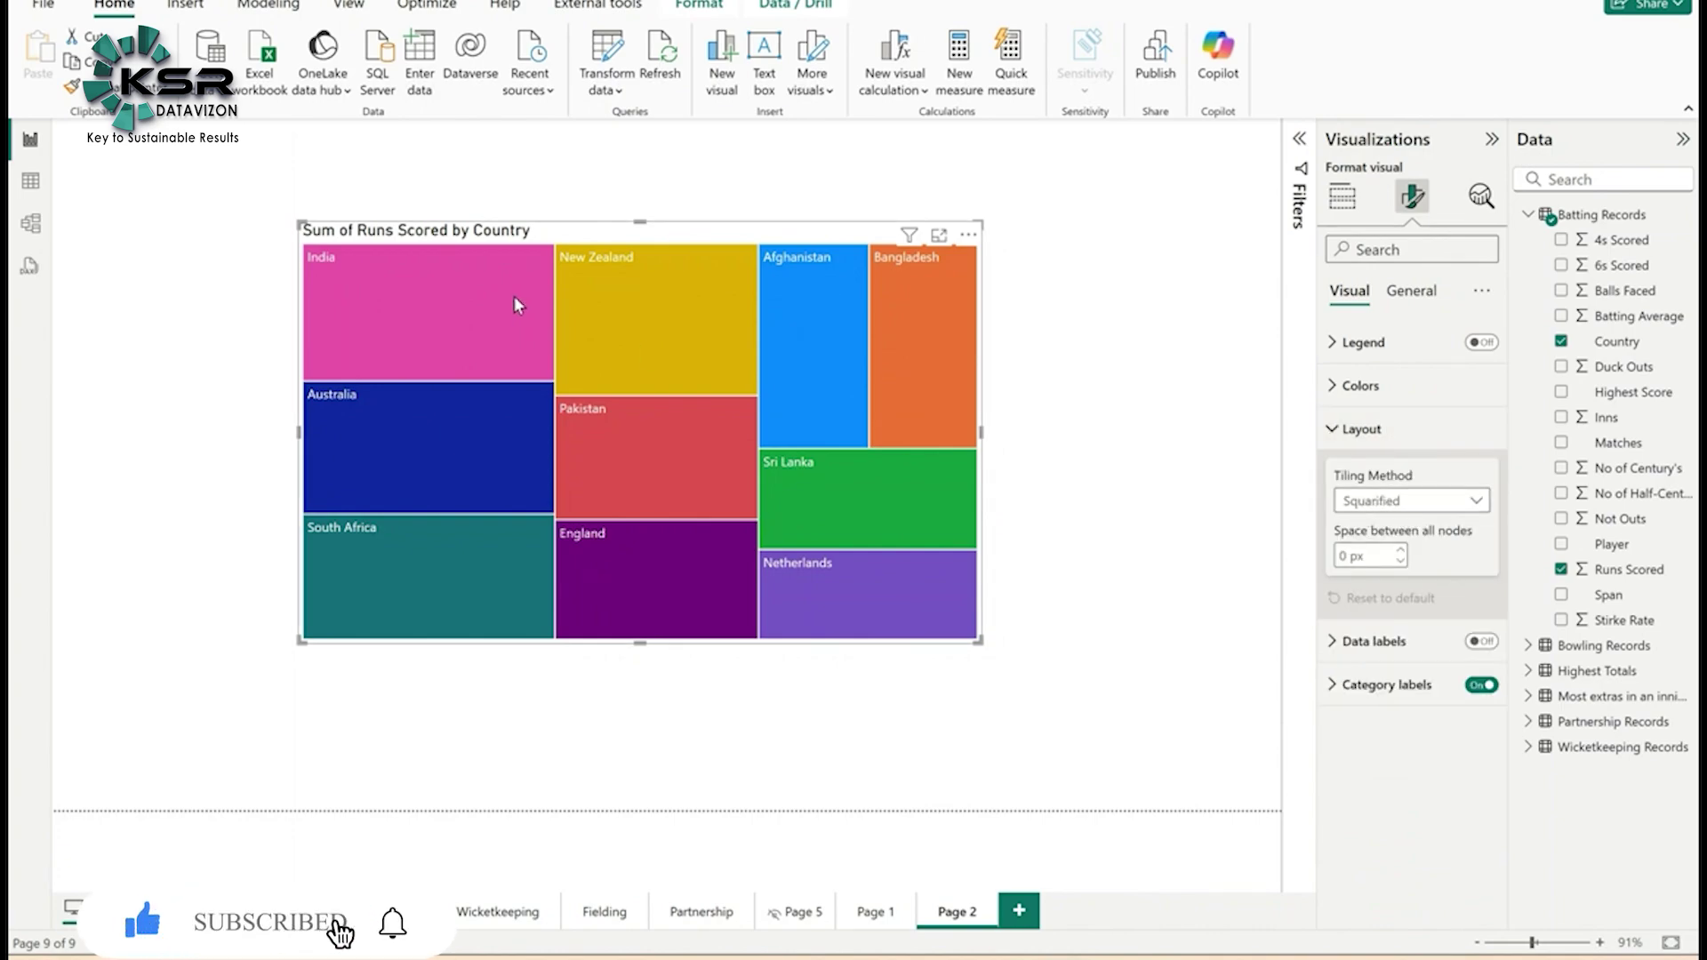
pyautogui.click(1416, 506)
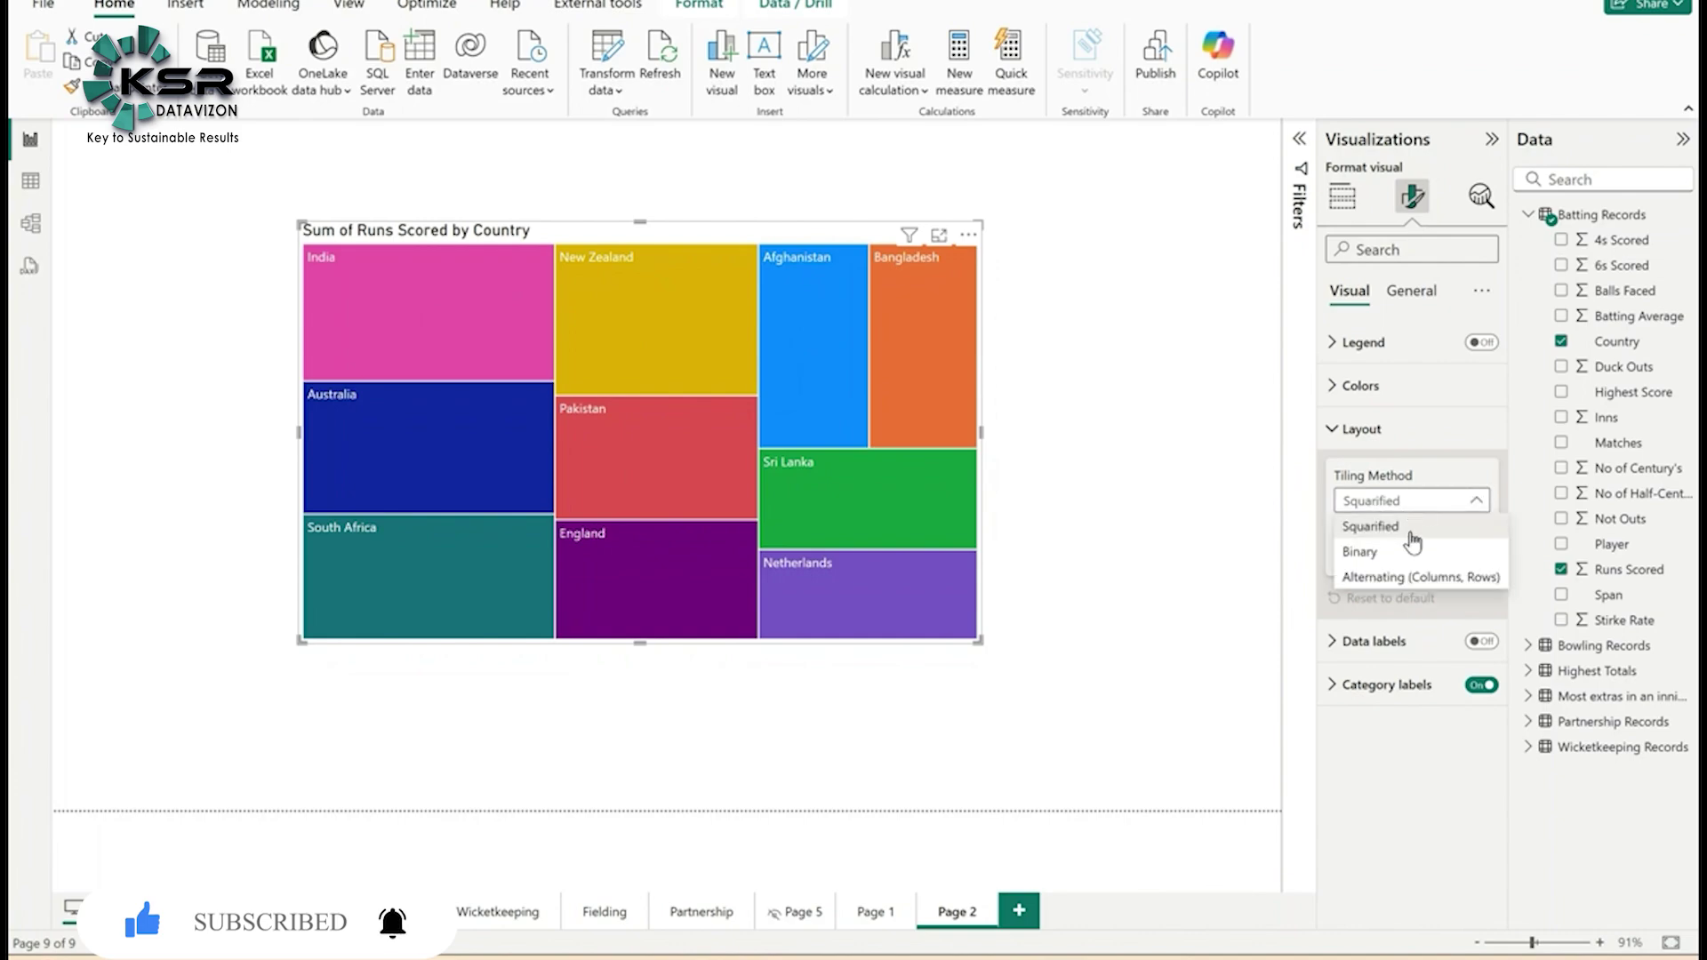
pyautogui.click(1398, 552)
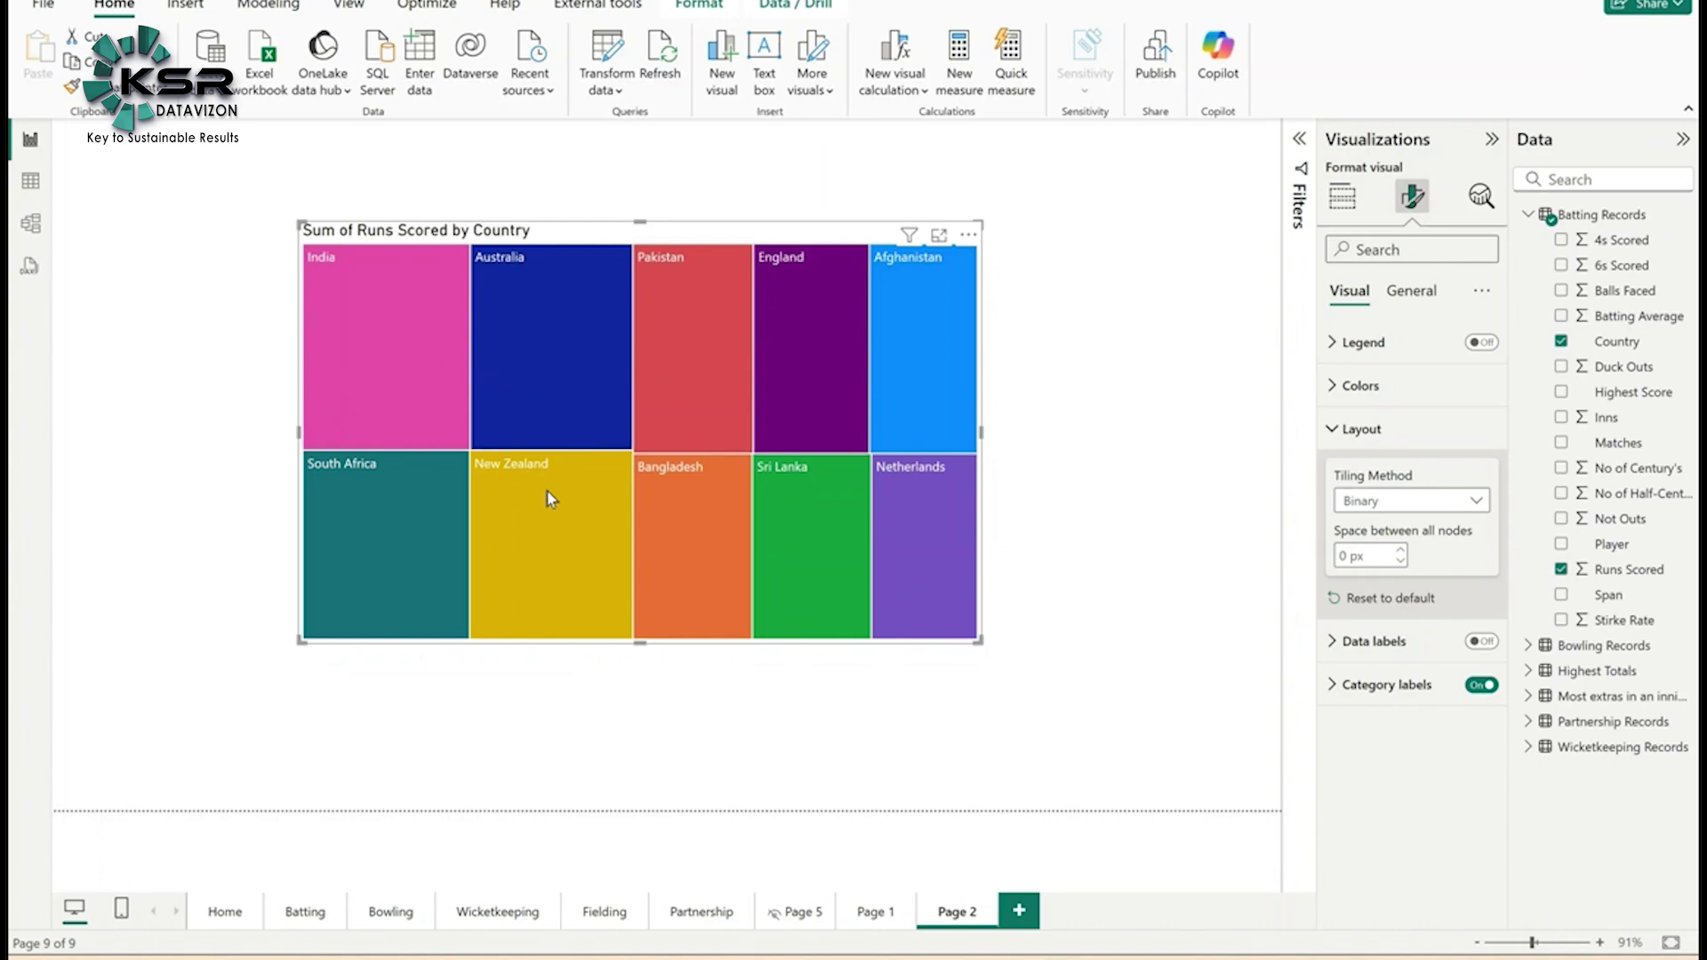
# - Try alternating Columns and Squarified tiling, widen the treemap rightward, and settle on Binary
pyautogui.click(1442, 503)
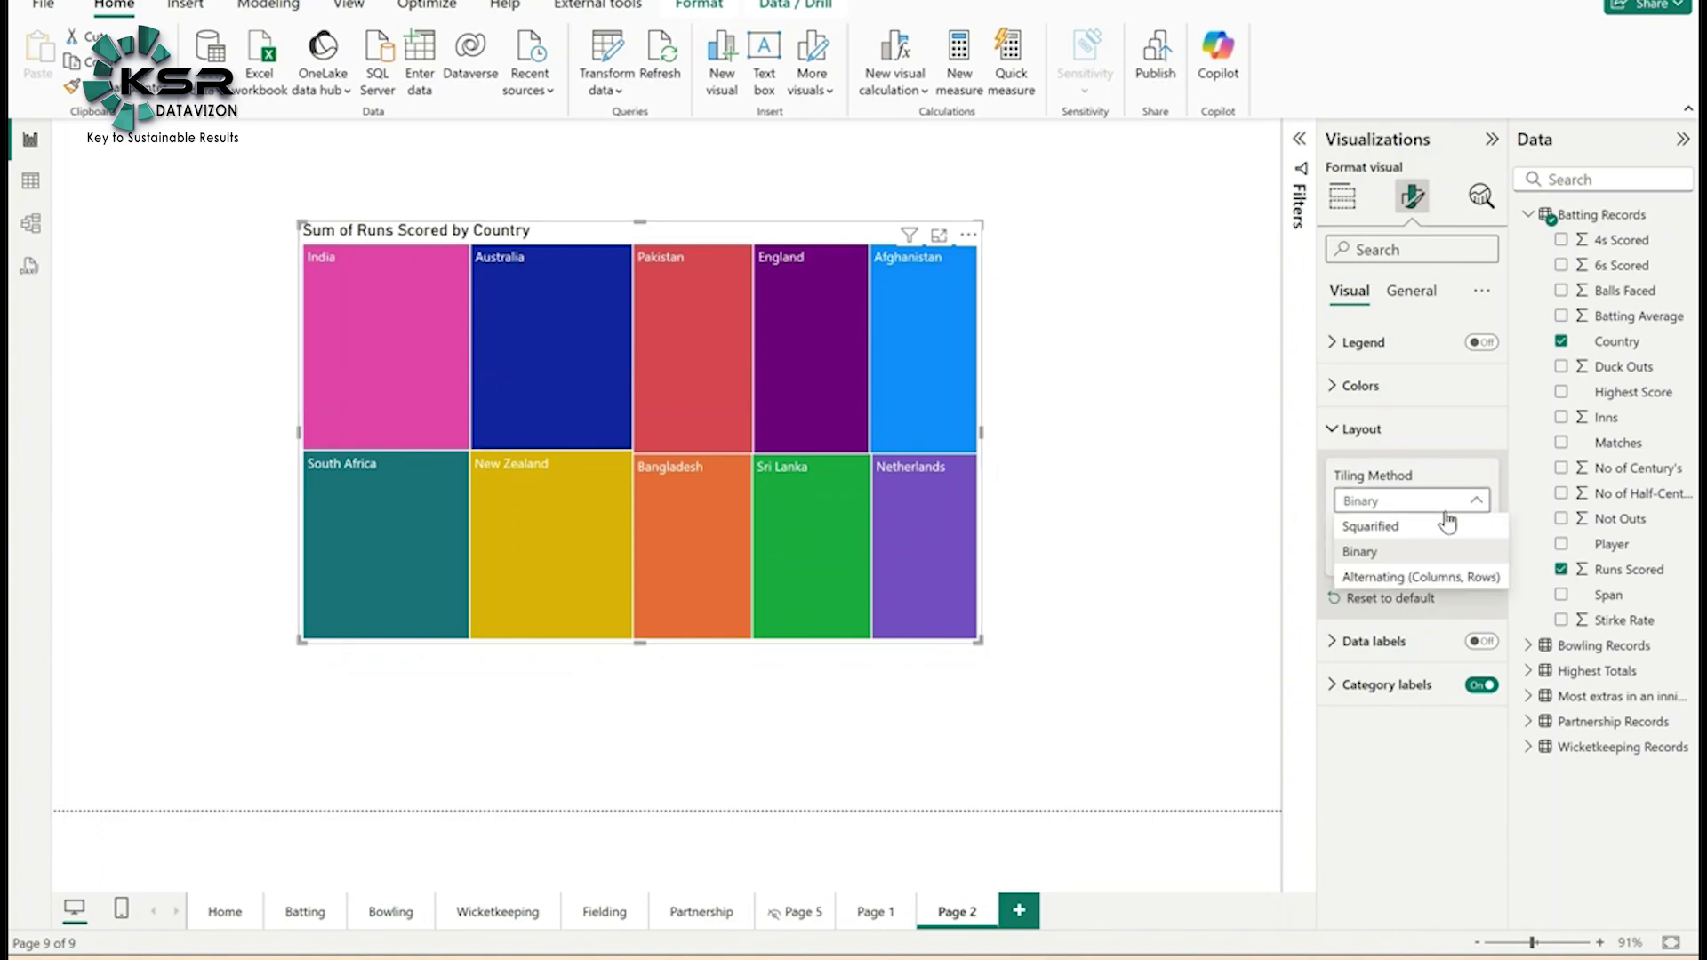
pyautogui.click(1450, 578)
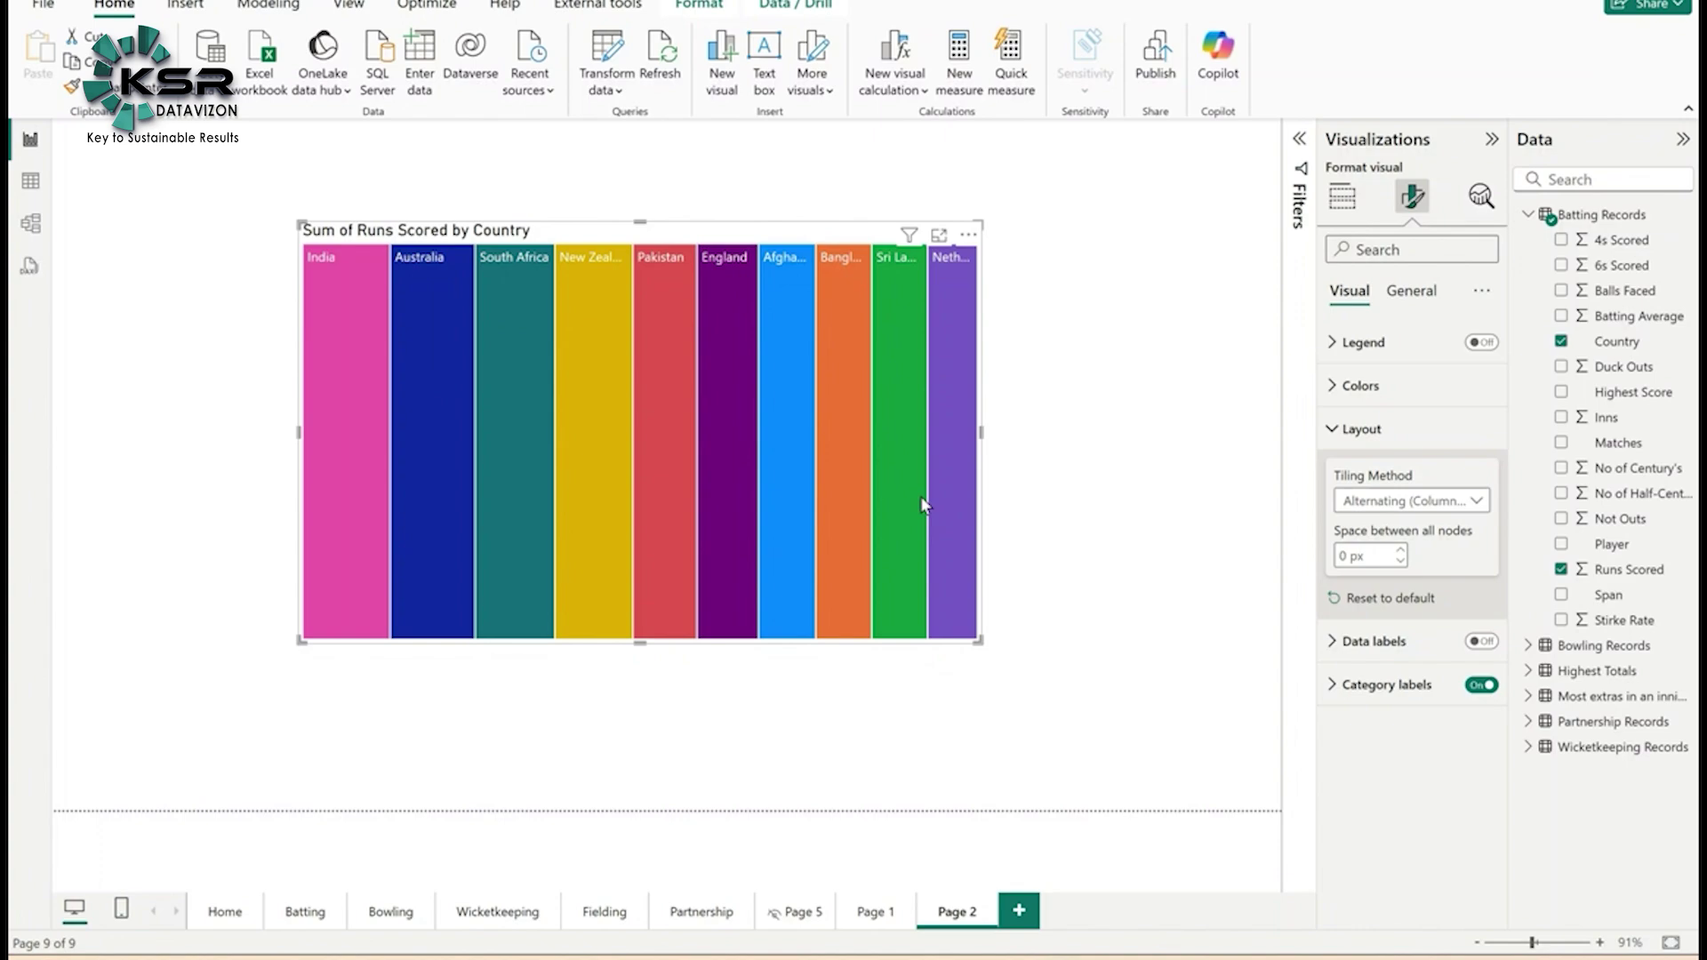
pyautogui.moveTo(981, 433); pyautogui.dragTo(1180, 442)
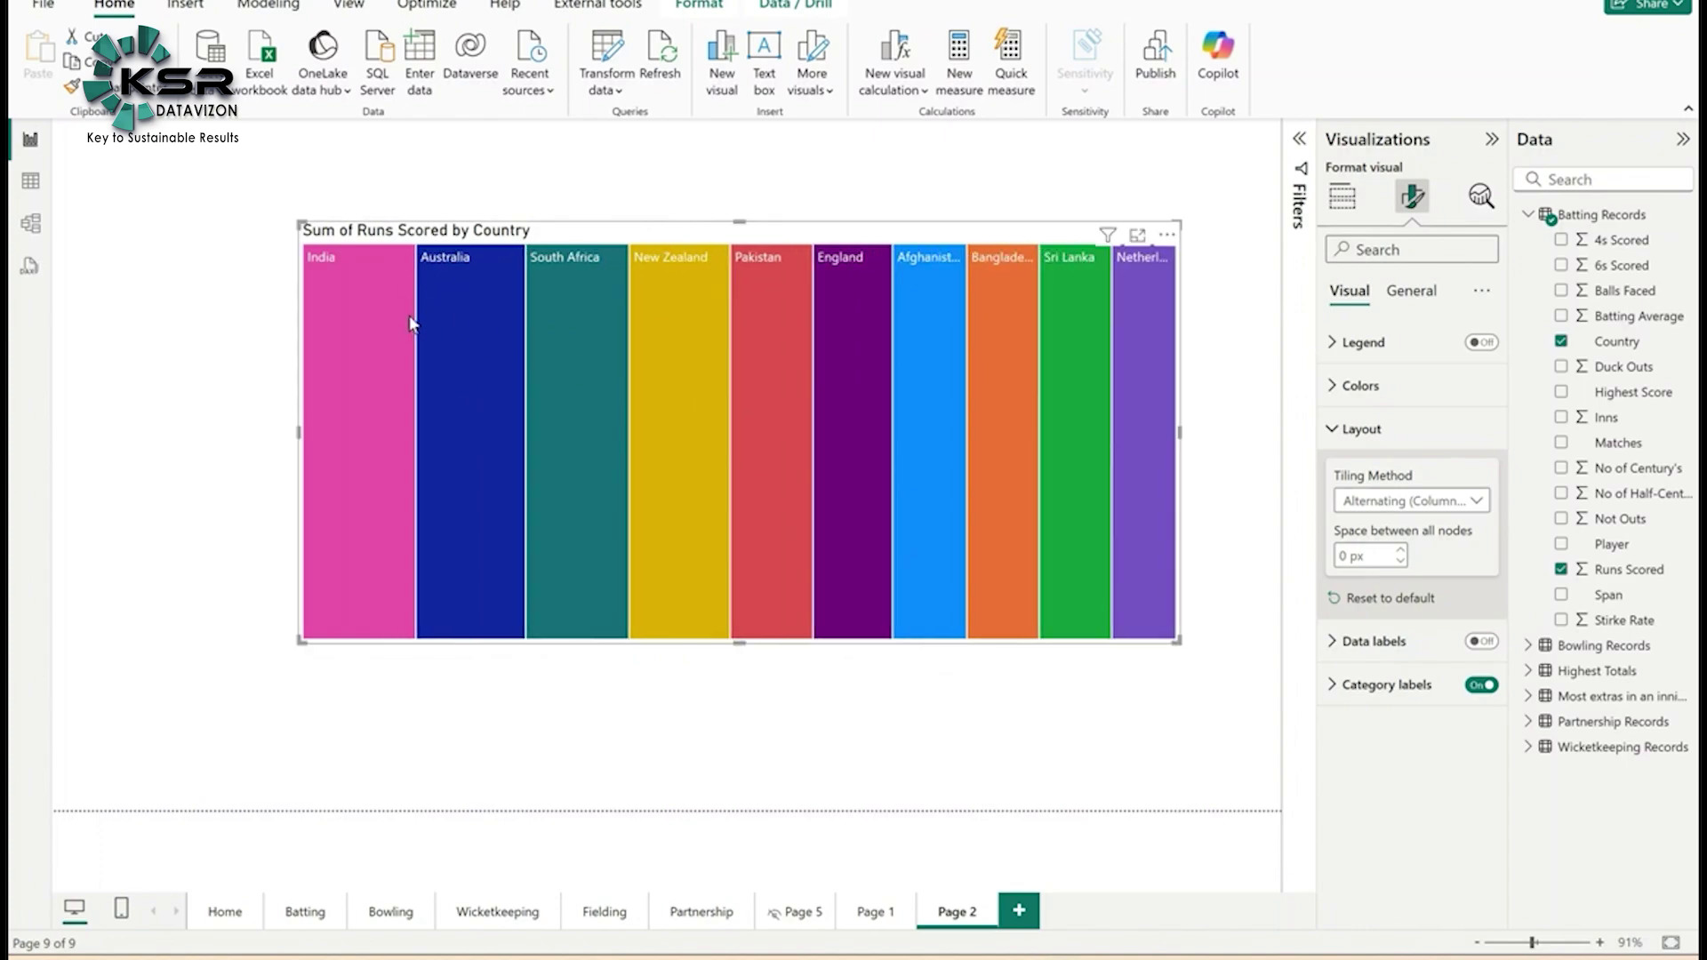
pyautogui.click(1419, 503)
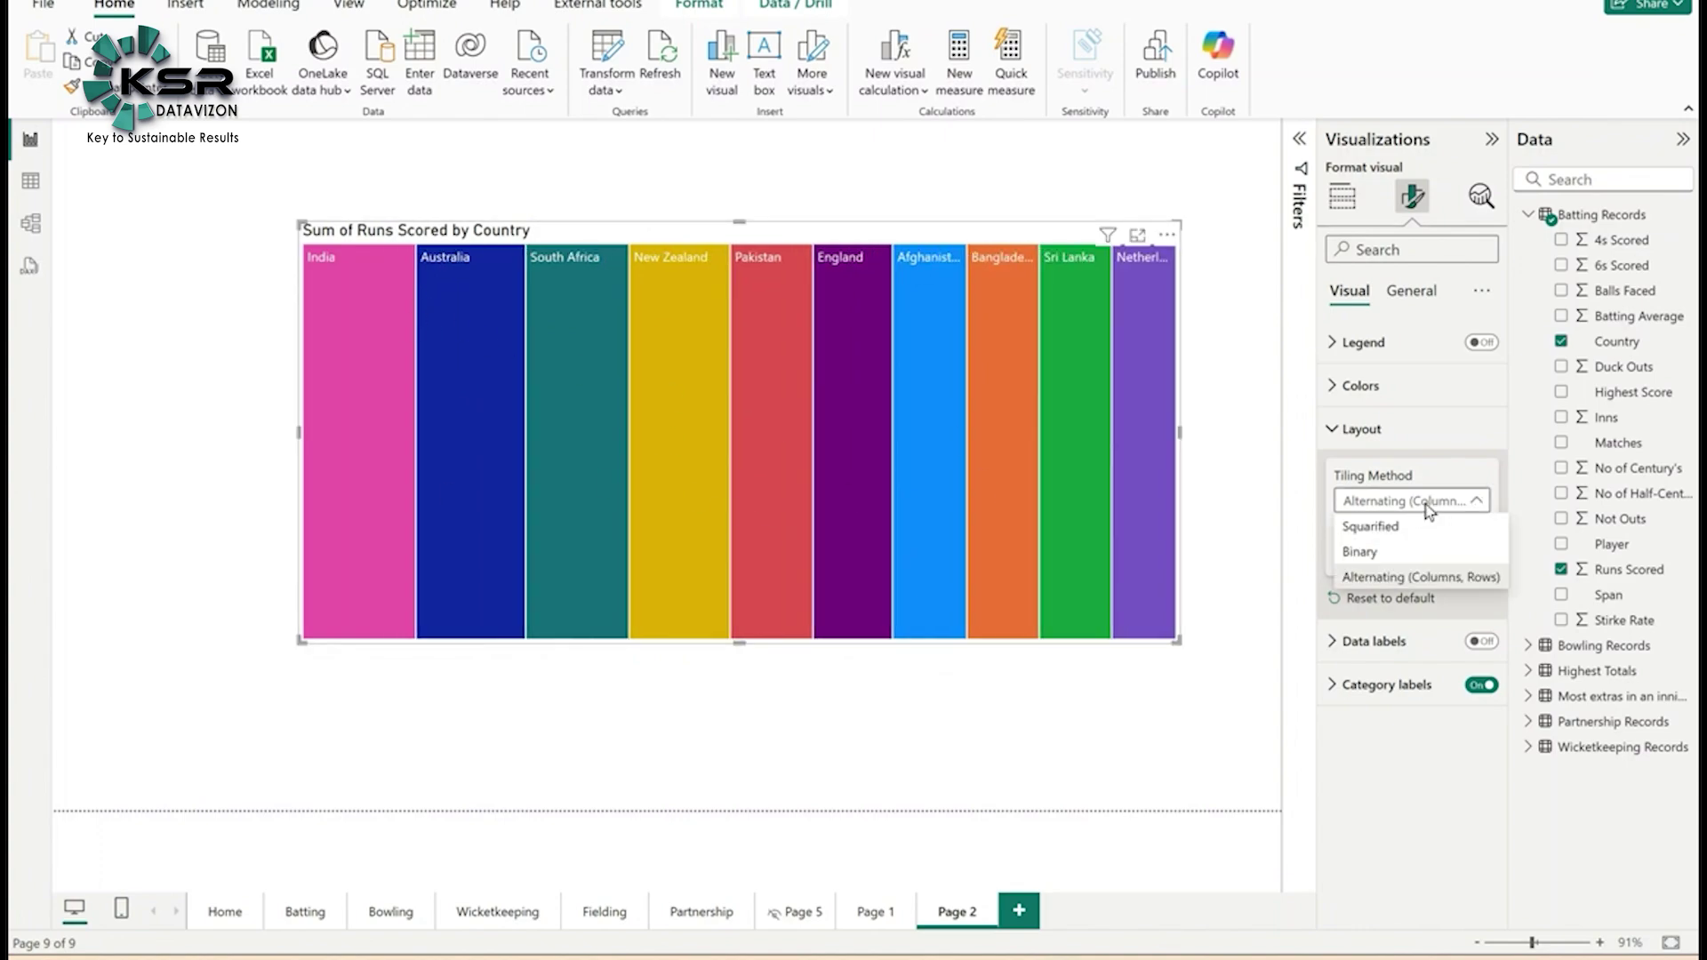
pyautogui.click(1416, 528)
pyautogui.click(1405, 500)
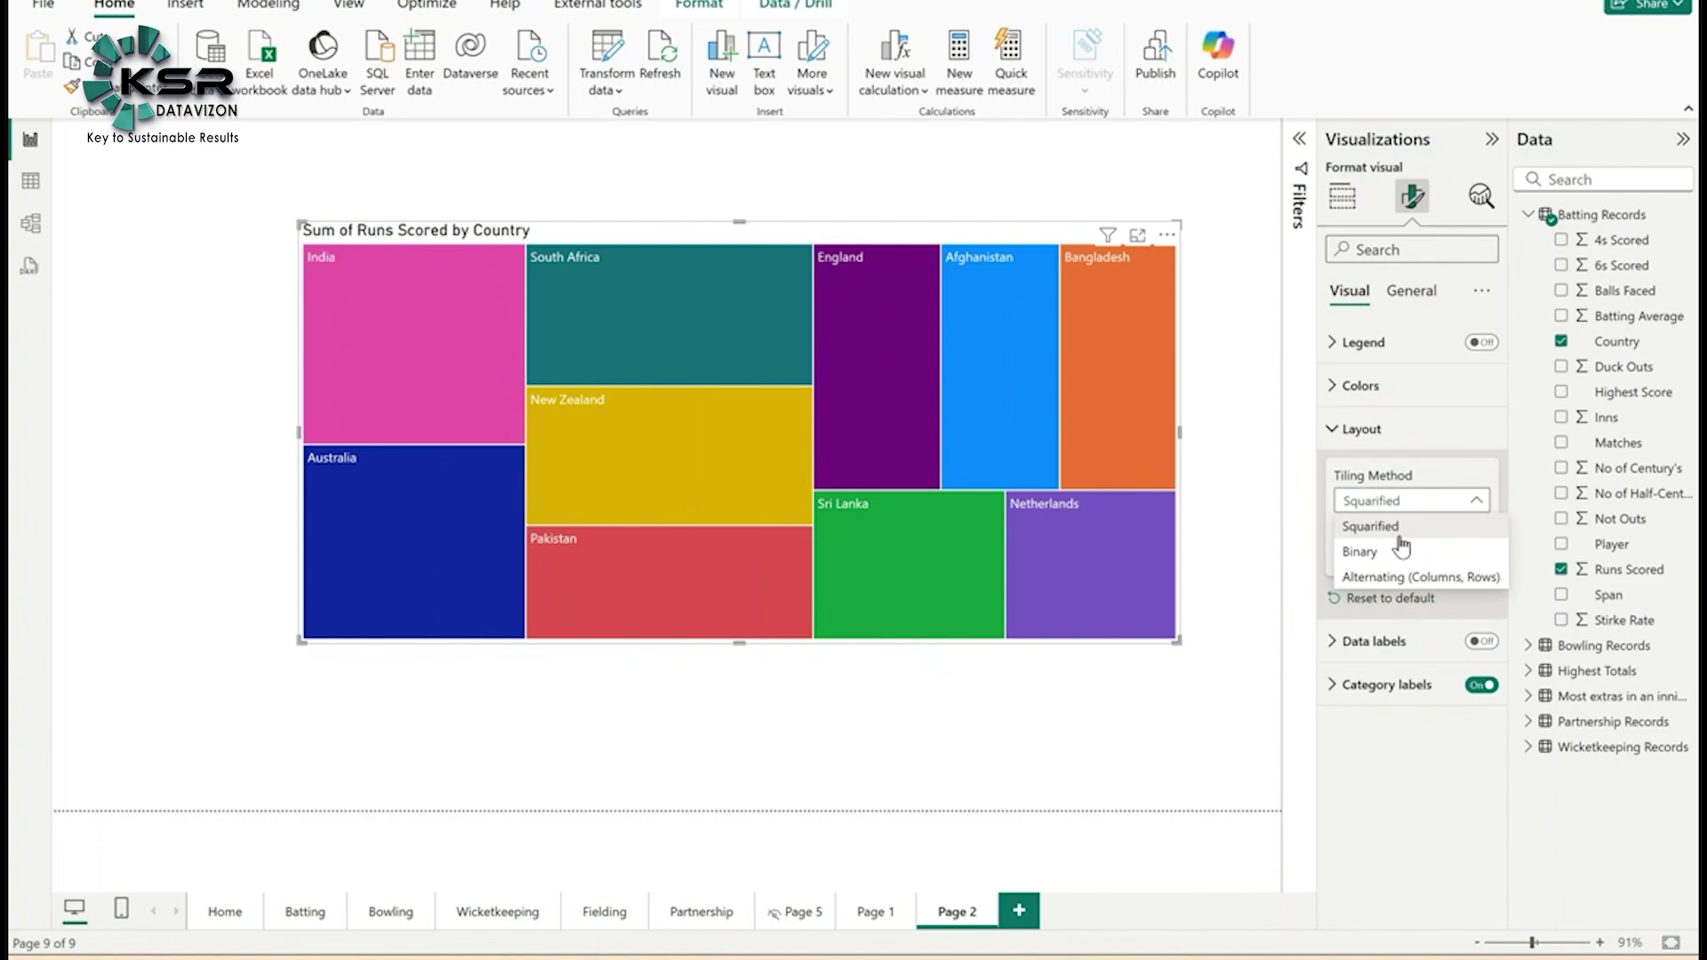
pyautogui.click(1398, 555)
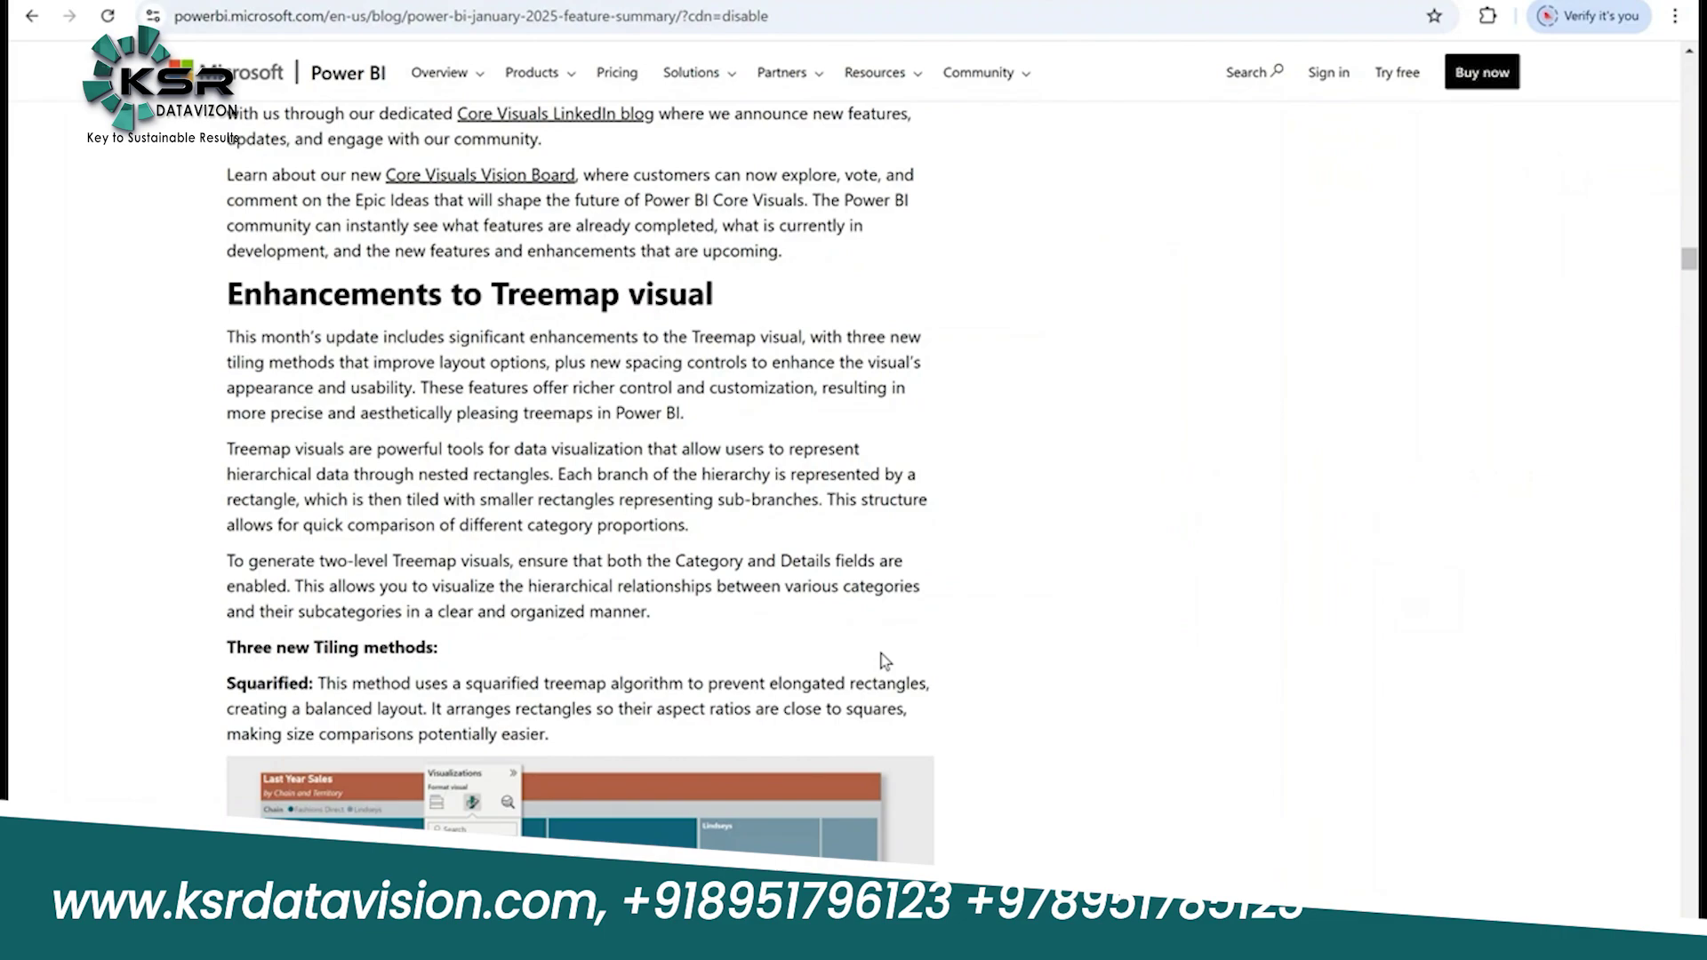
# - Scroll down through the January 2025 feature summary, then back up toward the Explore section
pyautogui.scroll(-8, 794, 303)
pyautogui.scroll(-15, 794, 302)
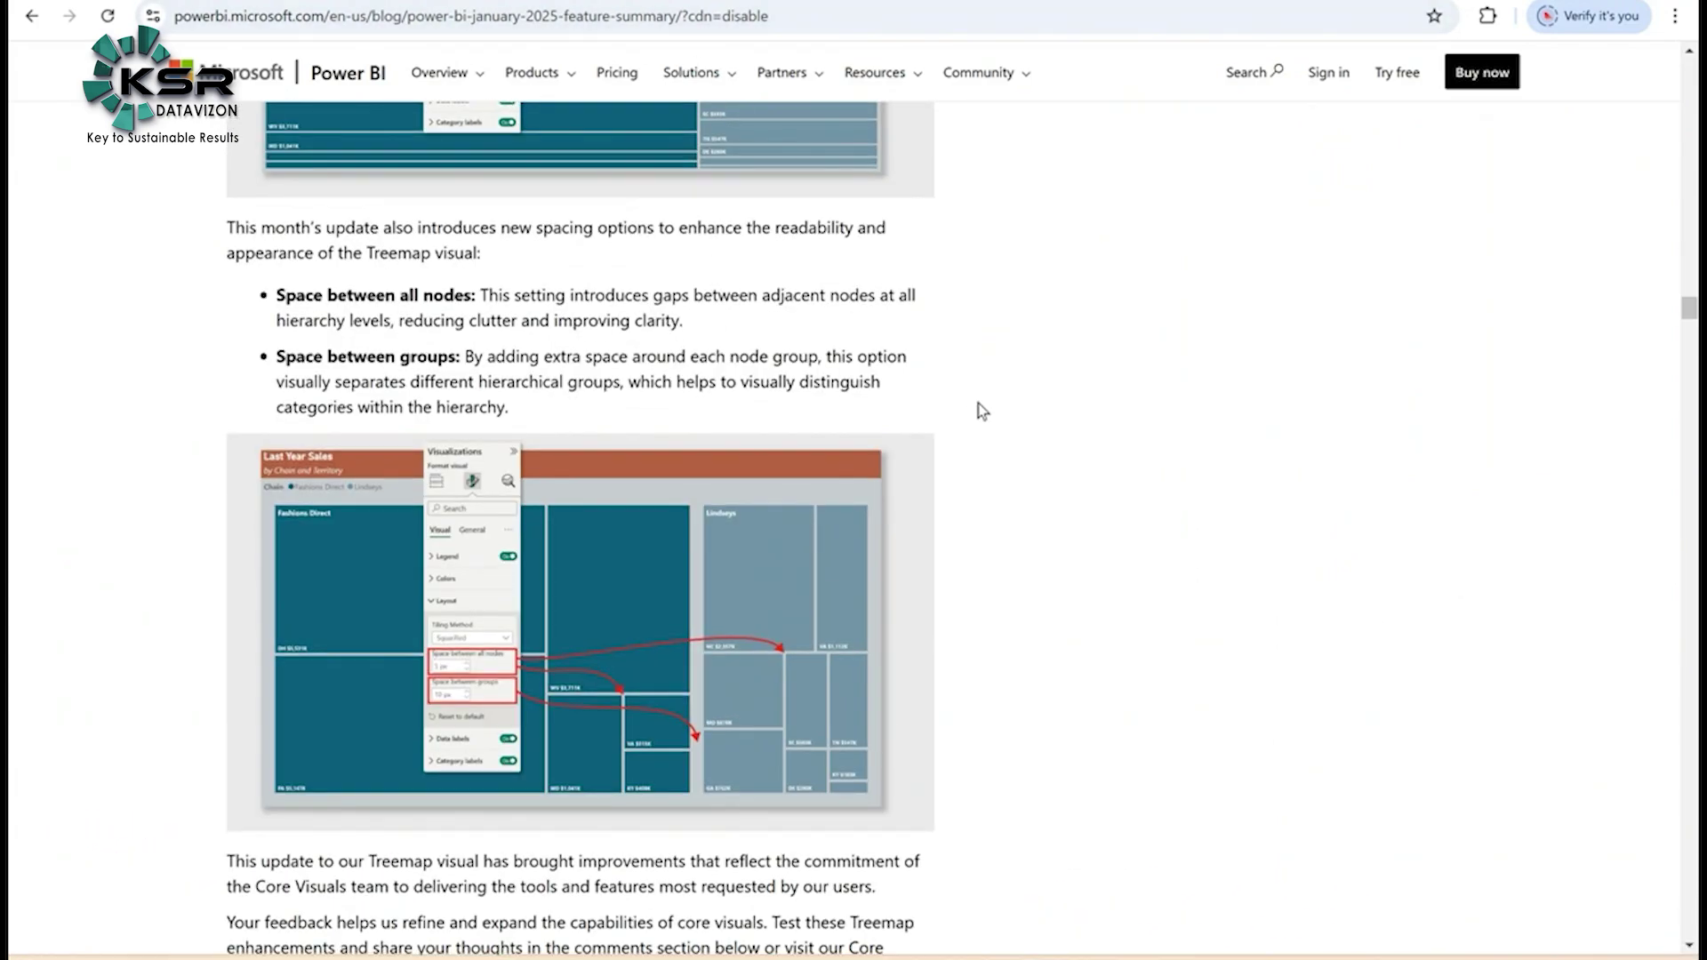
pyautogui.scroll(-13, 979, 402)
pyautogui.scroll(-15, 969, 471)
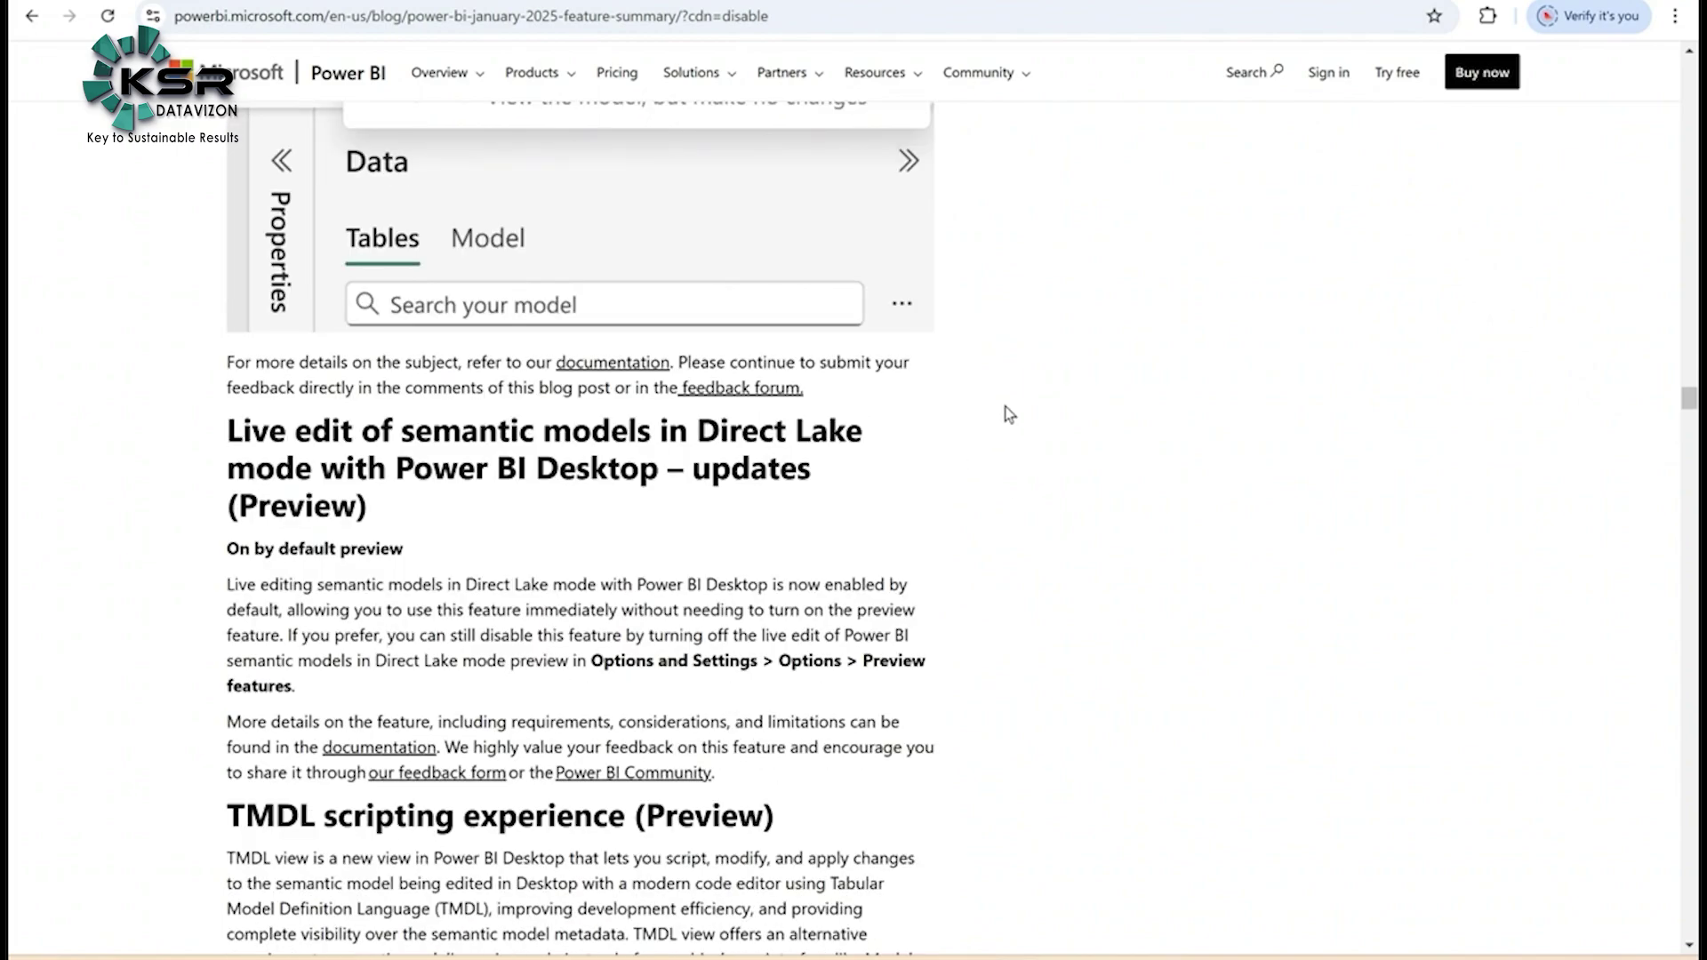
pyautogui.scroll(-3, 987, 400)
pyautogui.scroll(-20, 1012, 435)
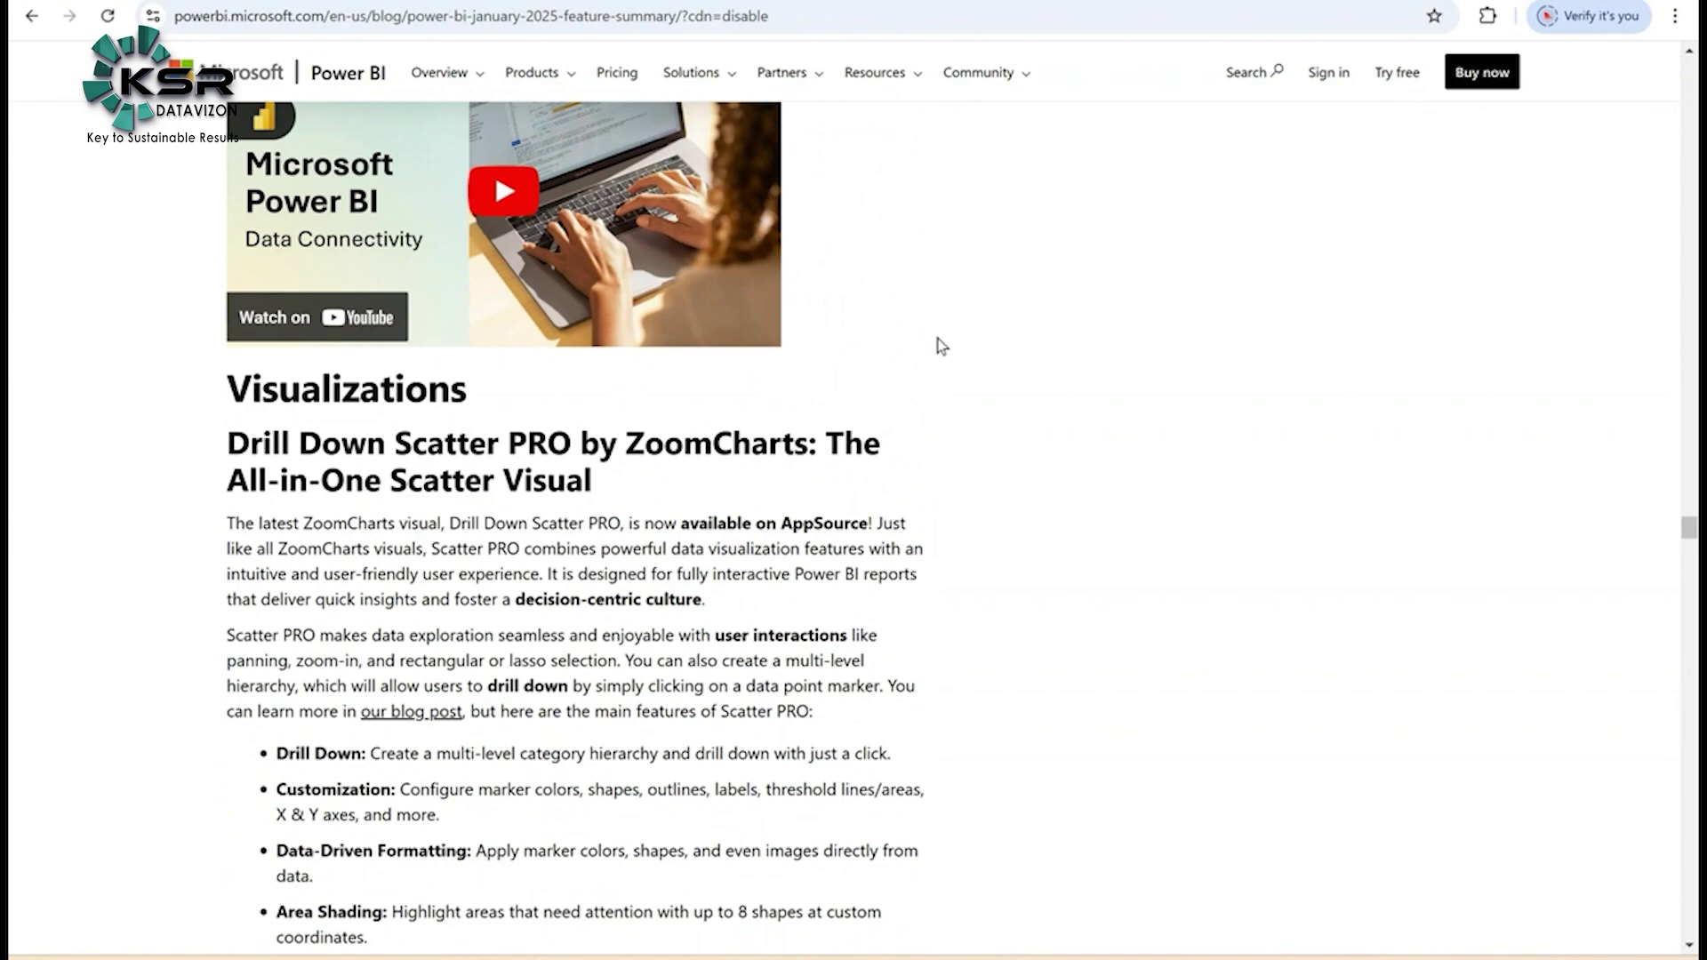
pyautogui.scroll(-1, 605, 369)
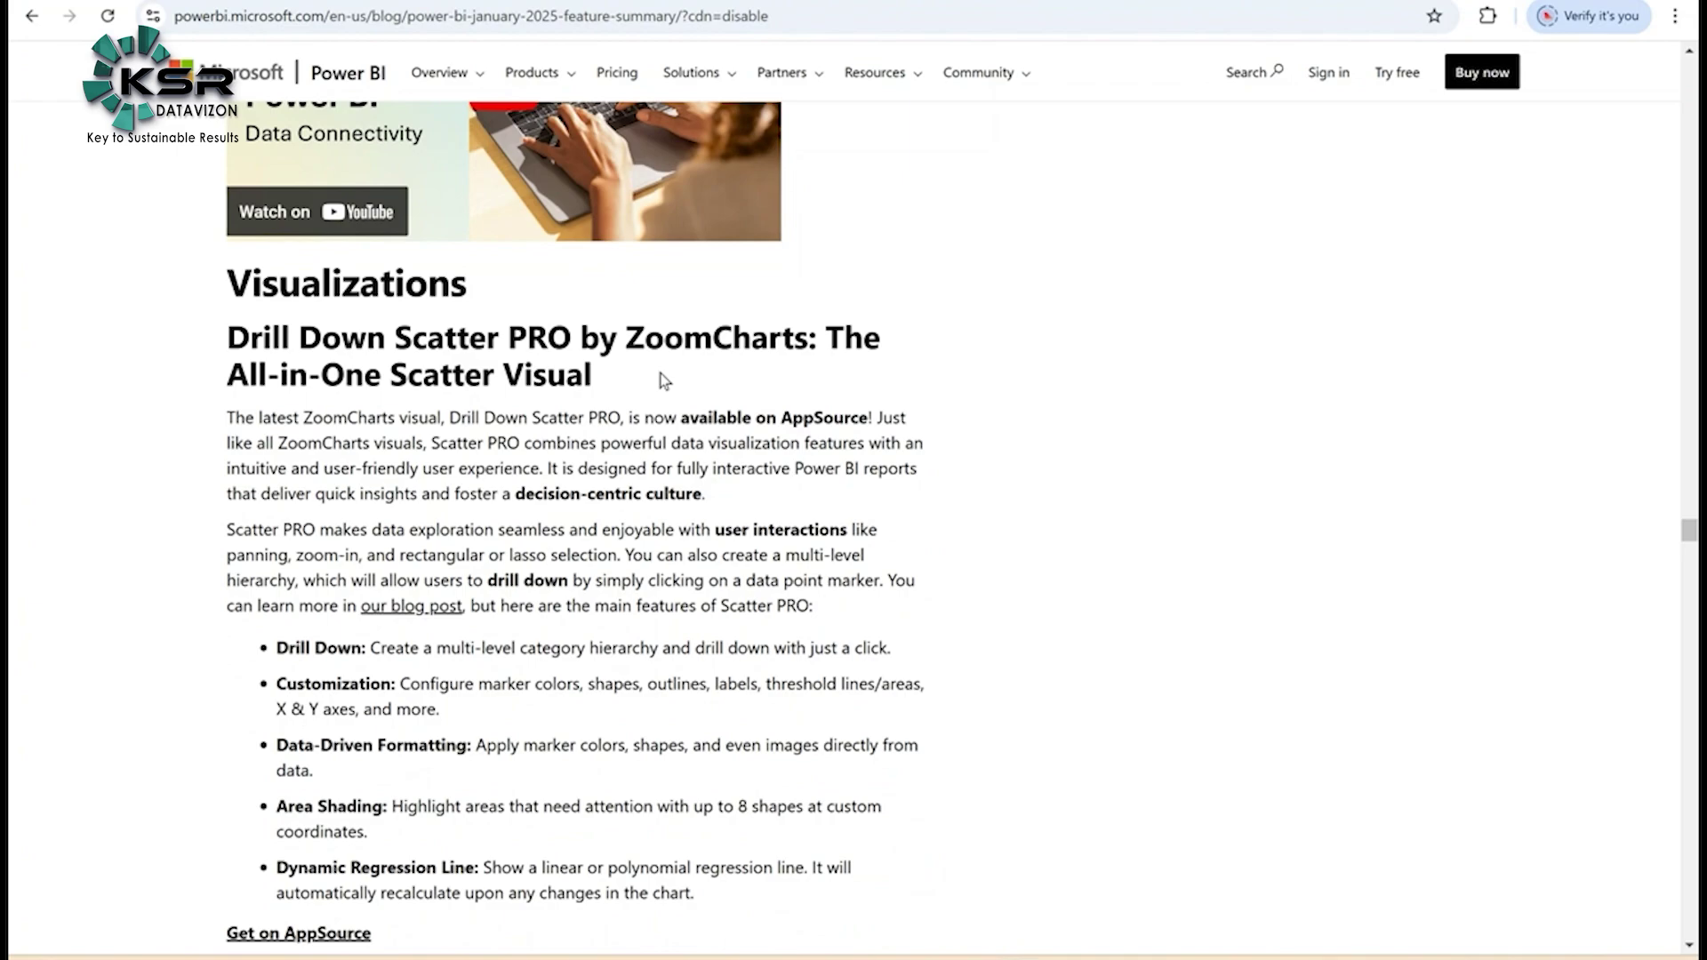
pyautogui.scroll(-7, 664, 380)
pyautogui.scroll(-16, 663, 381)
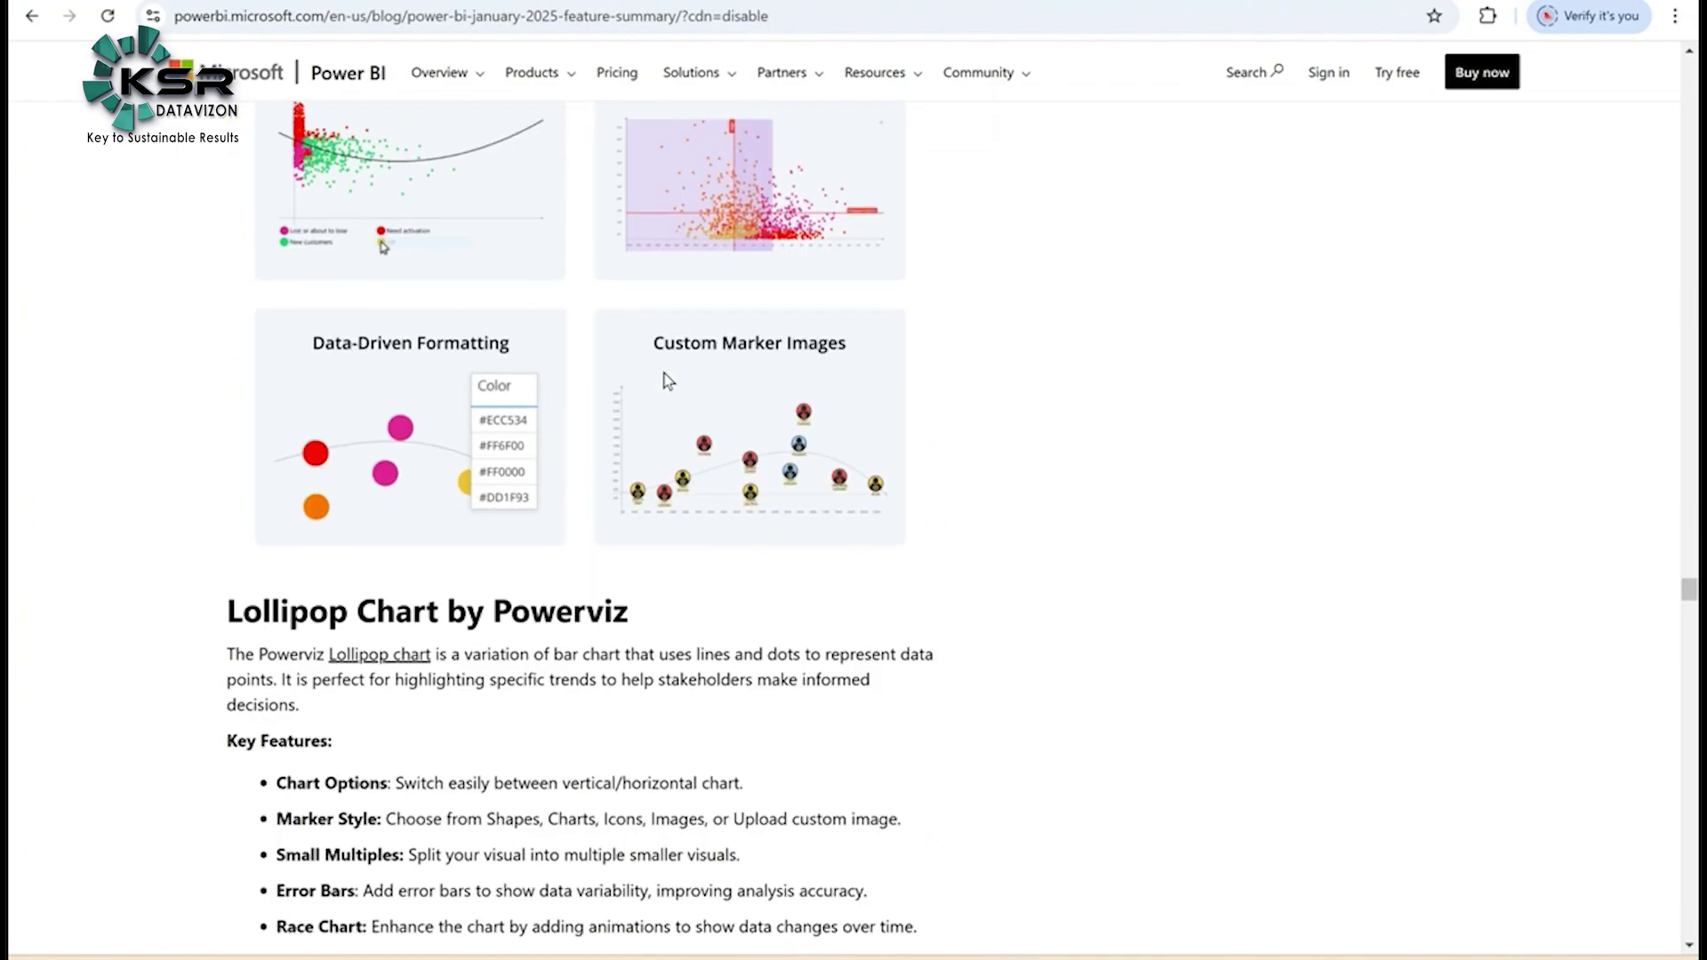
pyautogui.scroll(-13, 633, 286)
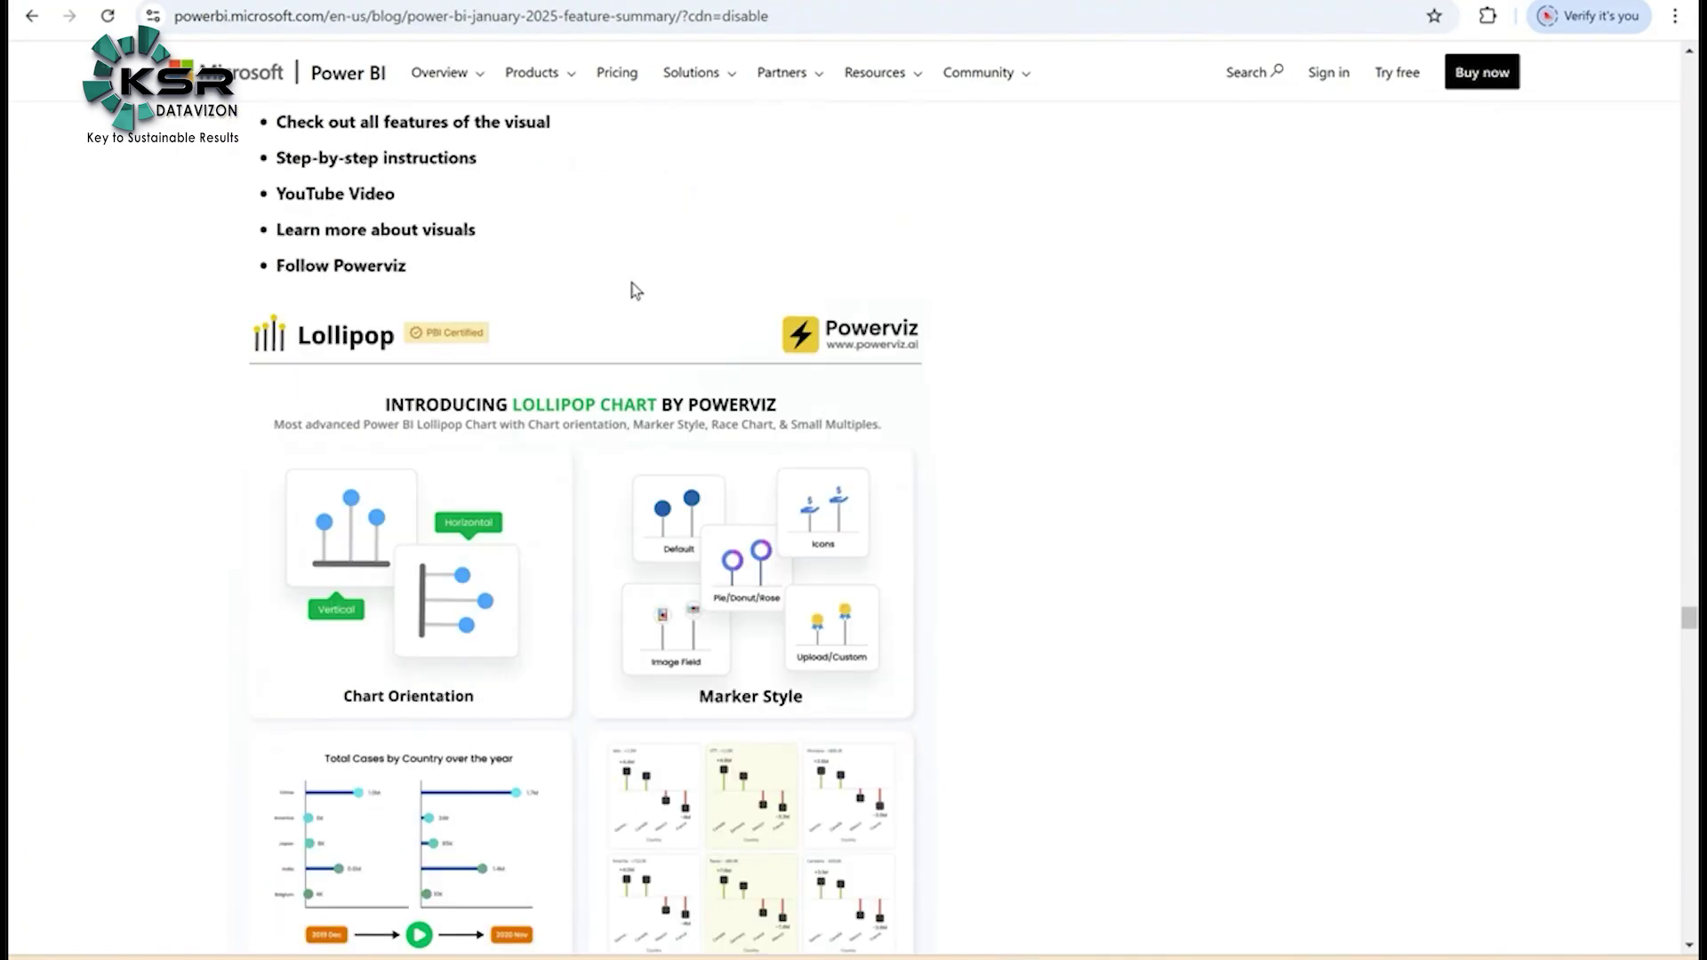
pyautogui.scroll(20, 734, 345)
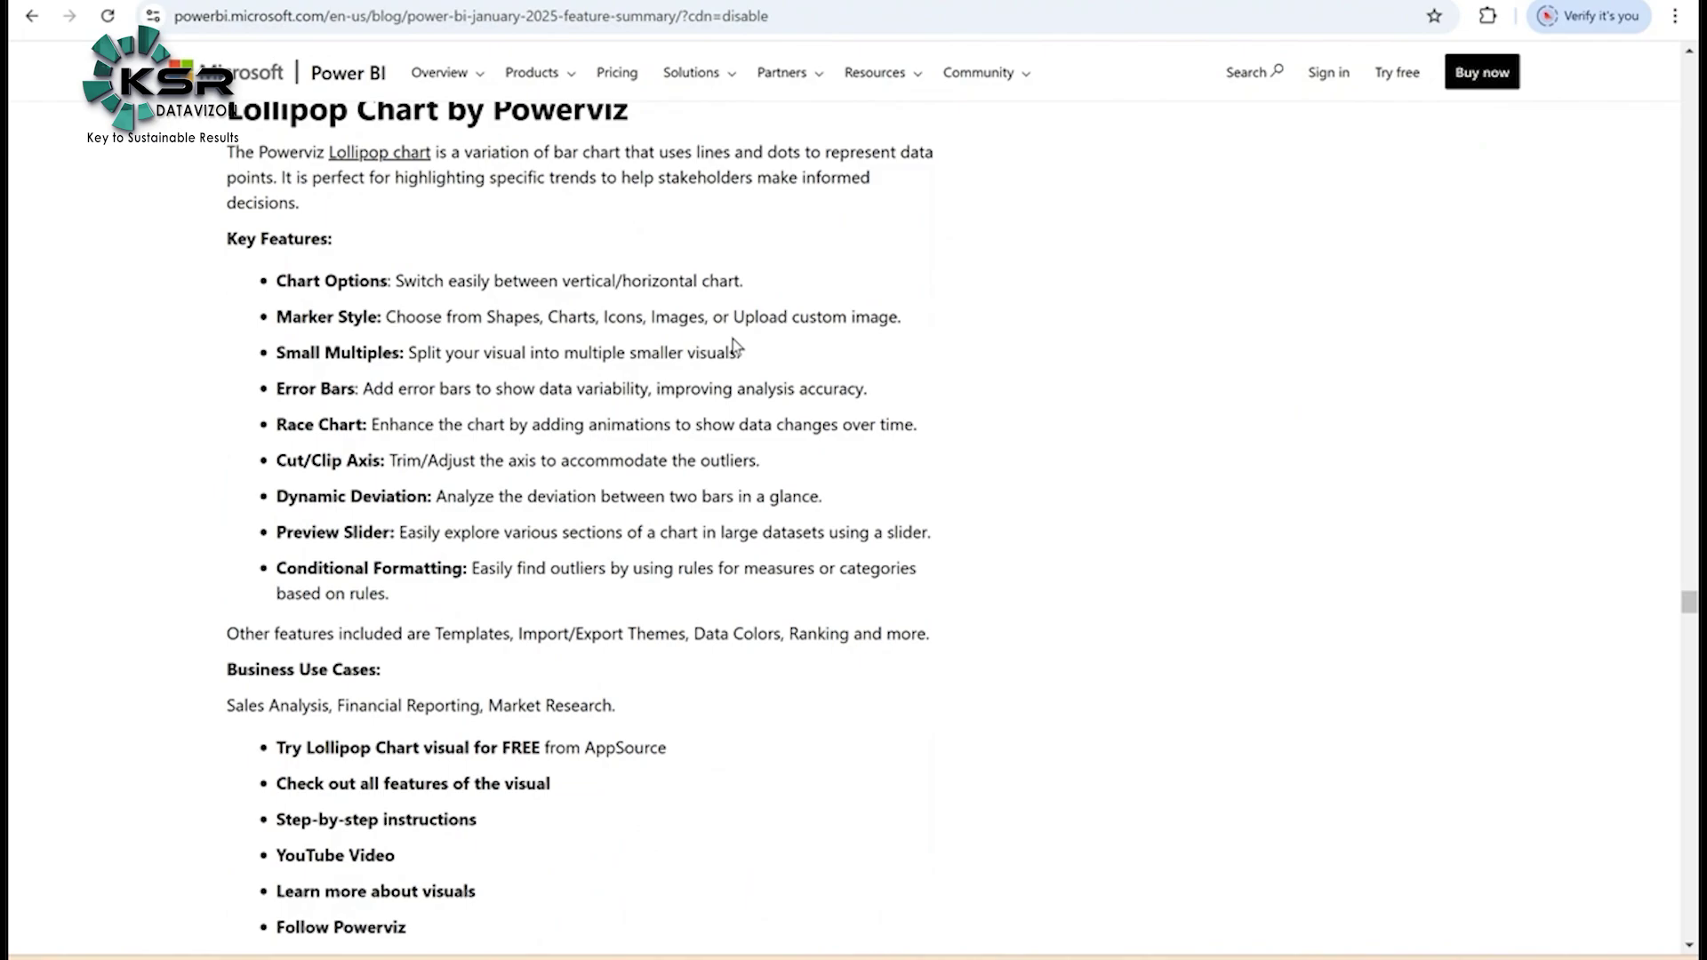
pyautogui.scroll(20, 681, 347)
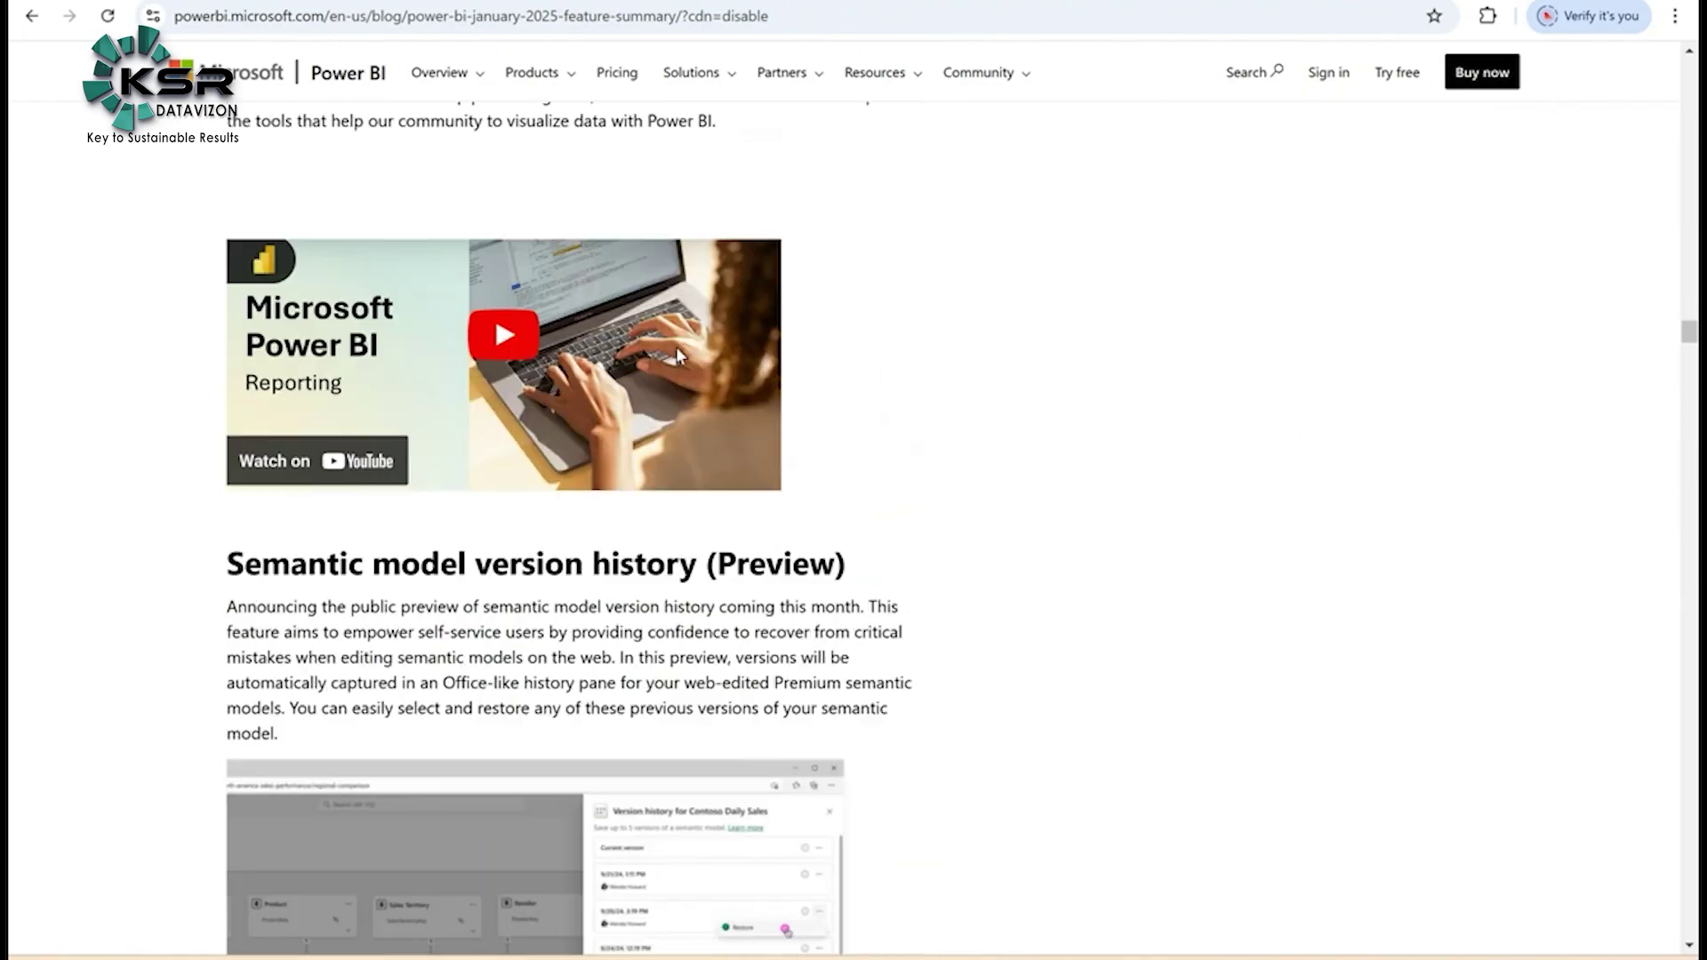
pyautogui.scroll(20, 668, 354)
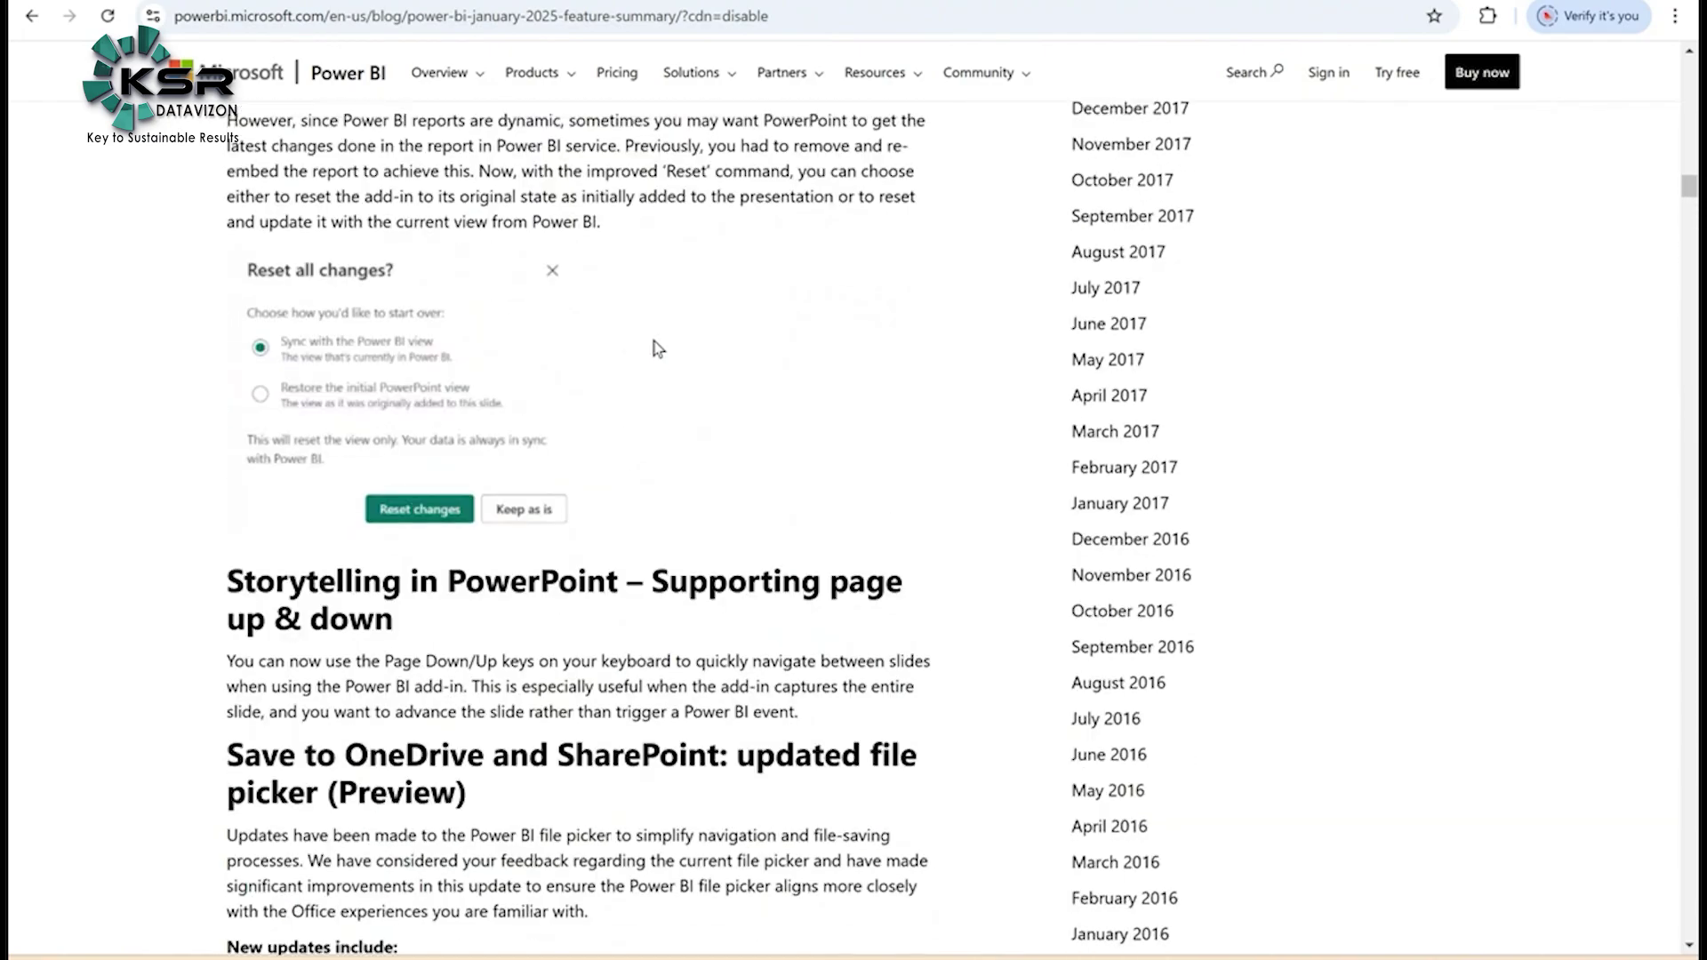